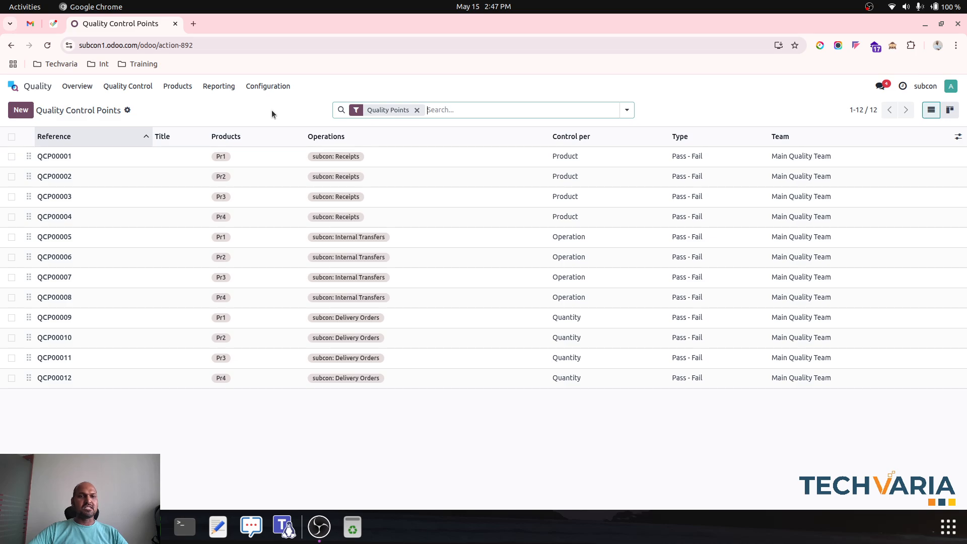
- Open quality control point QCP00001 and examine its Control per and Control Frequency options
left_click(311, 158)
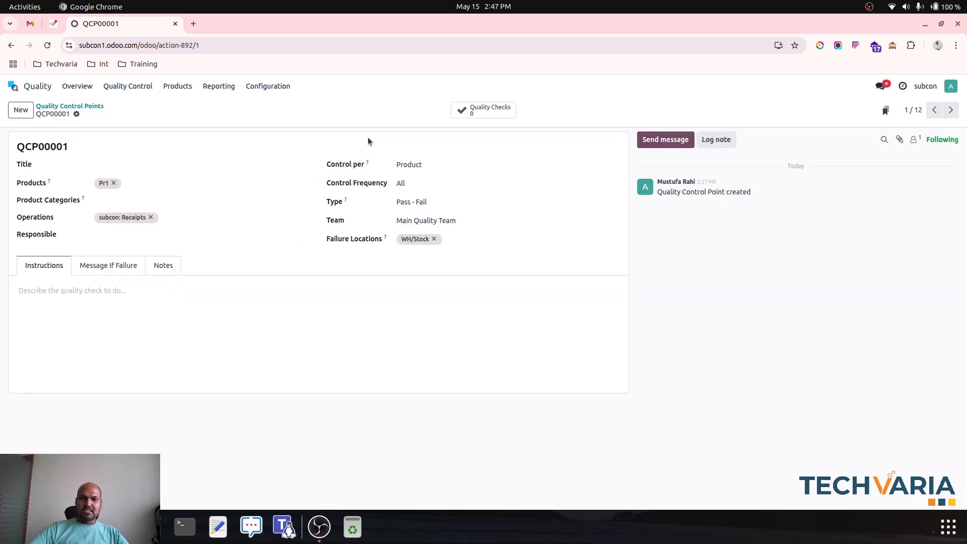
left_click(423, 166)
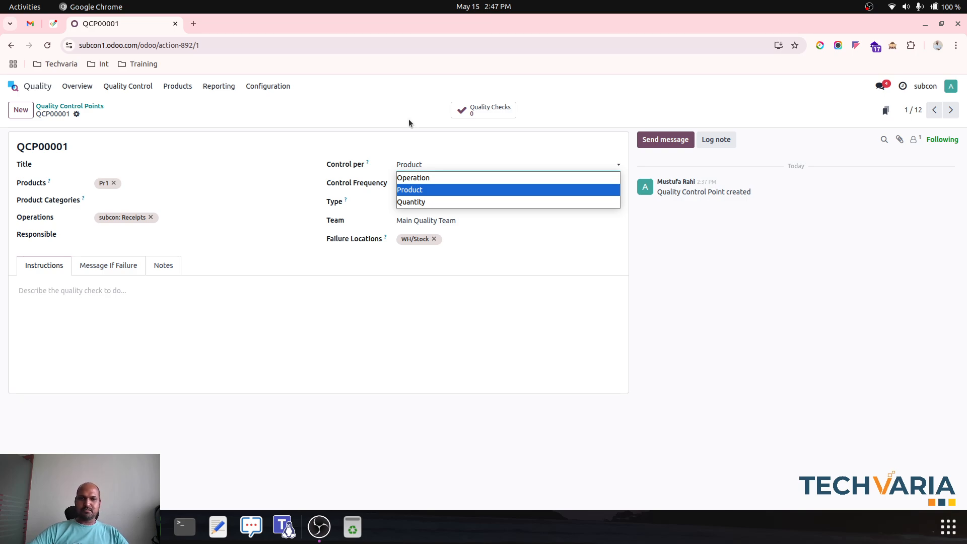
key("Escape")
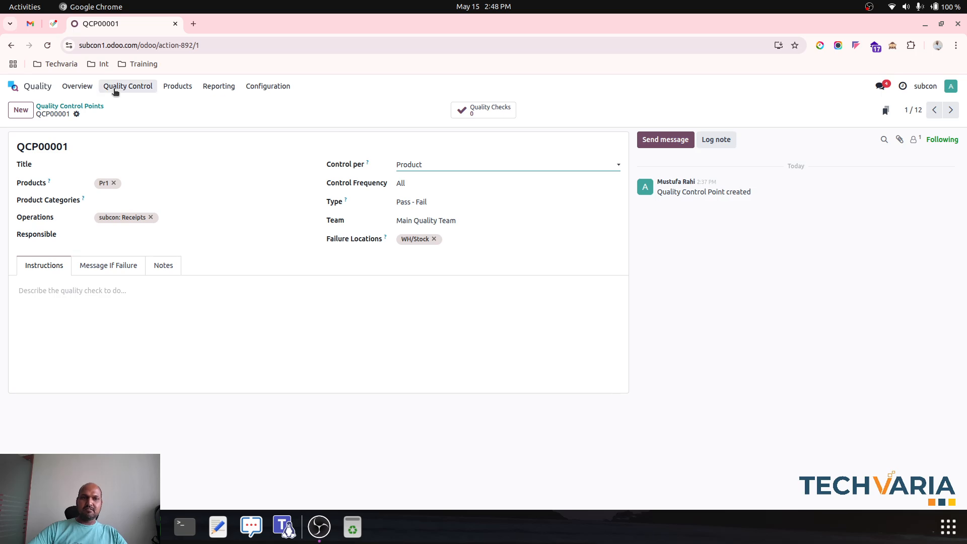
left_click(75, 106)
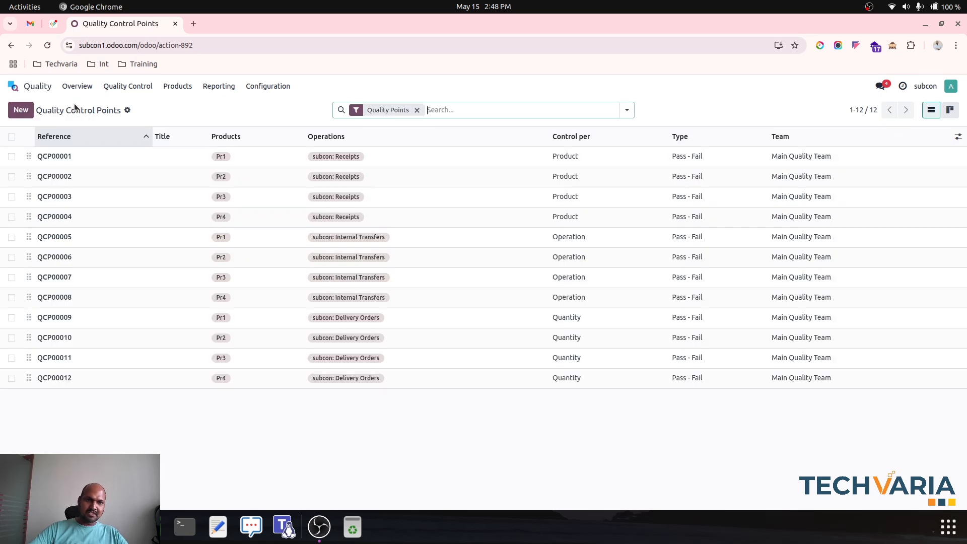
left_click(311, 161)
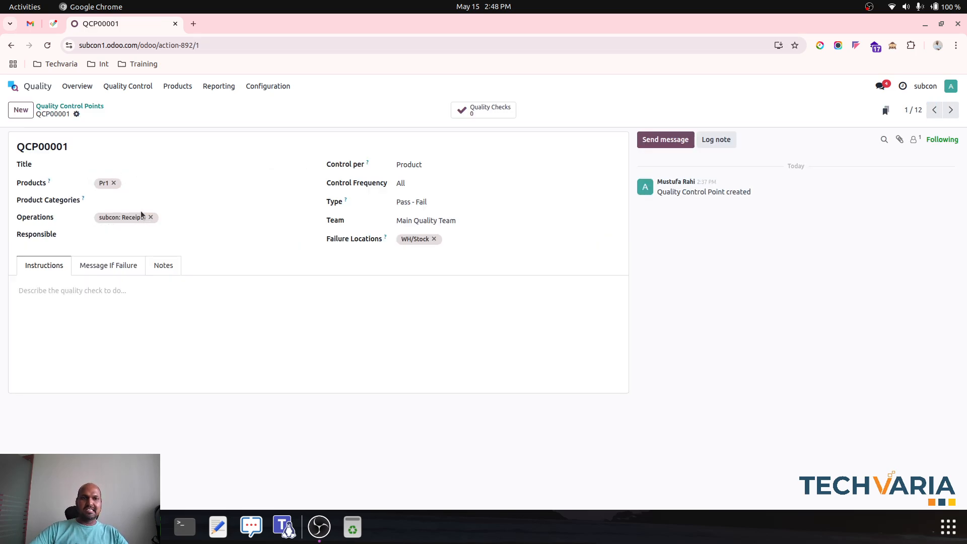
left_click(460, 170)
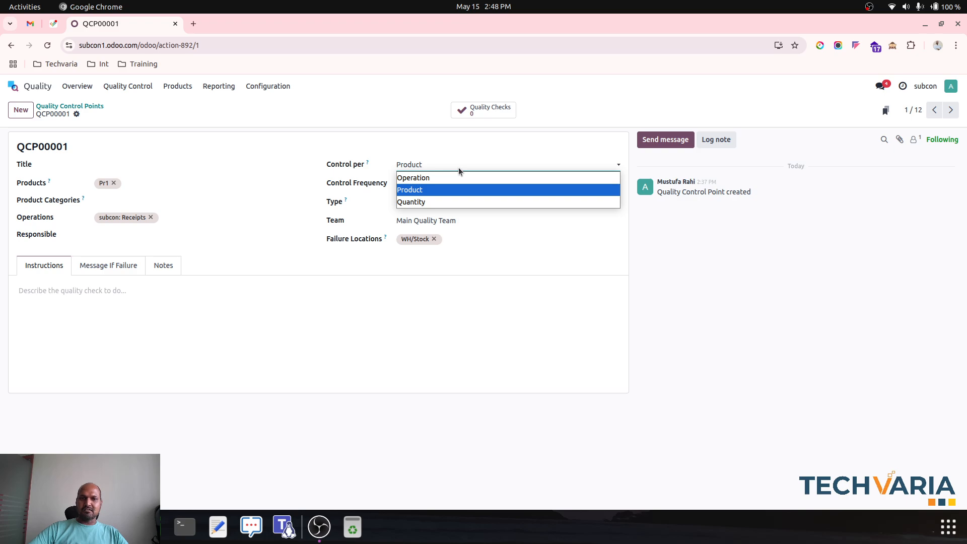
left_click(459, 168)
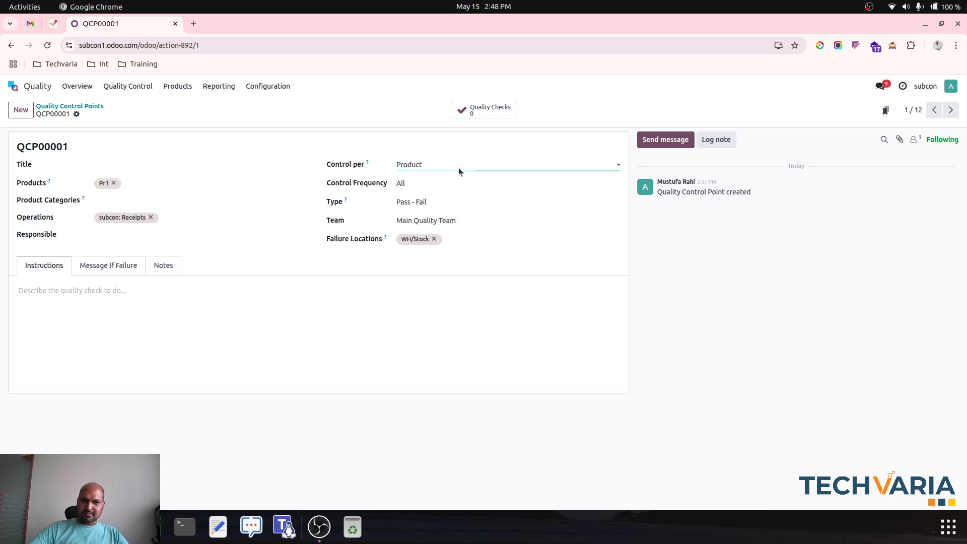
left_click(436, 184)
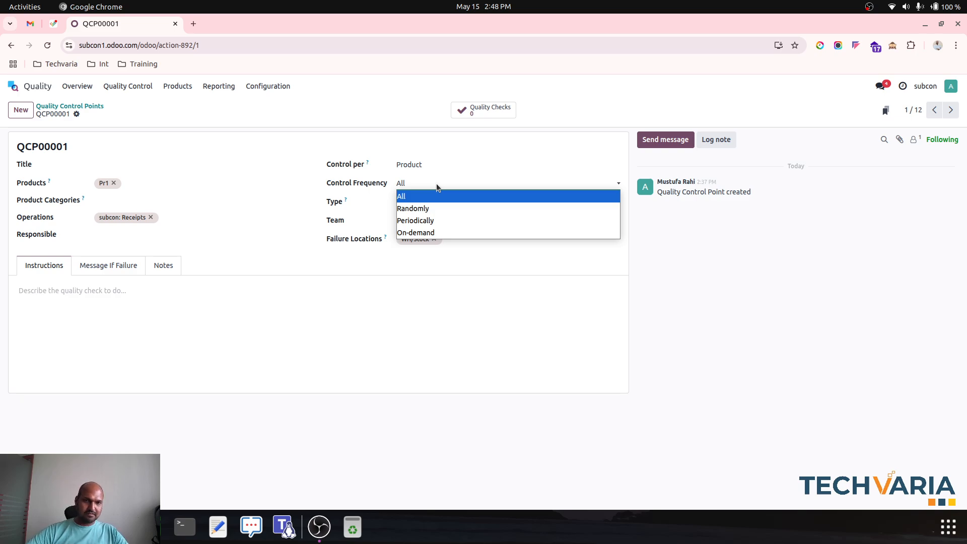
left_click(437, 184)
left_click(423, 166)
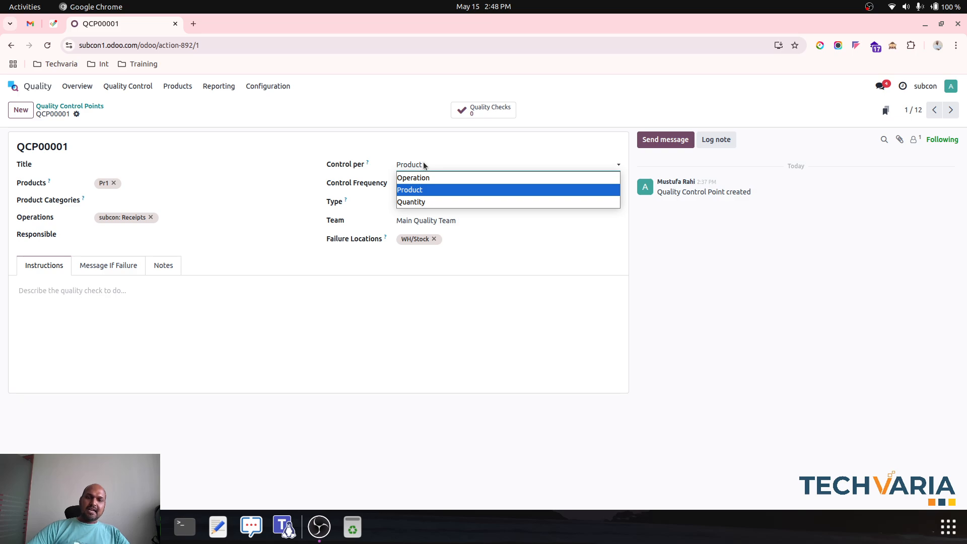
left_click(423, 165)
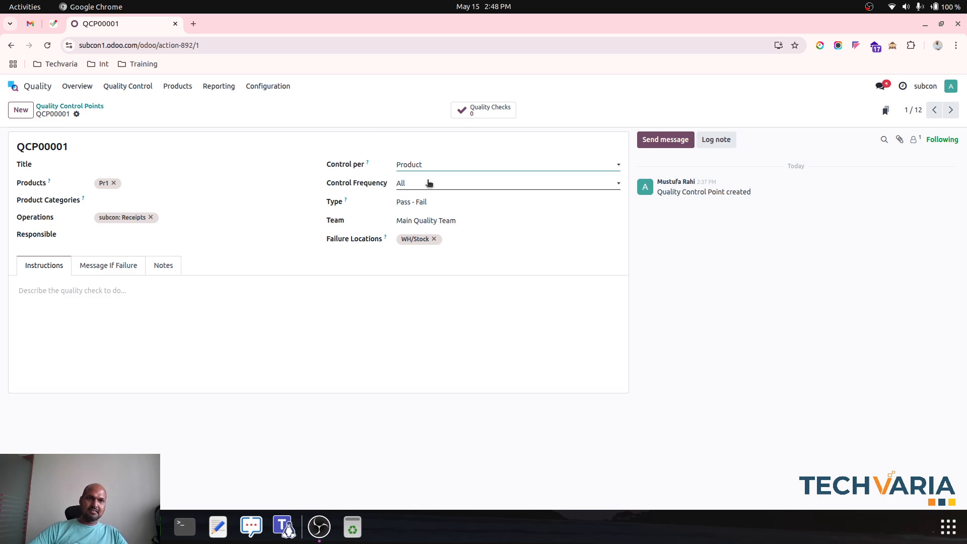
- Examine the Failure Locations choices of QCP00001 and review its control basis and frequency settings again
left_click(459, 240)
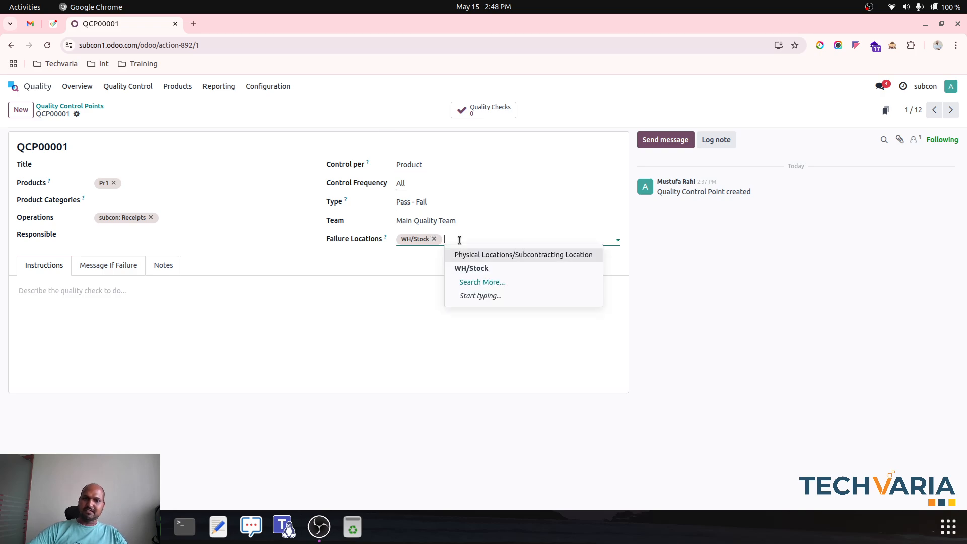
left_click(459, 240)
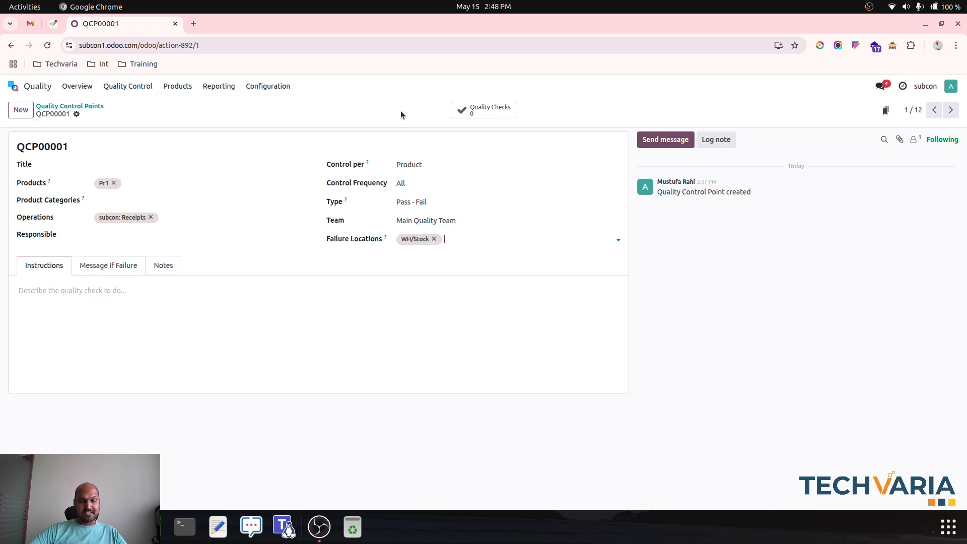
left_click(444, 239)
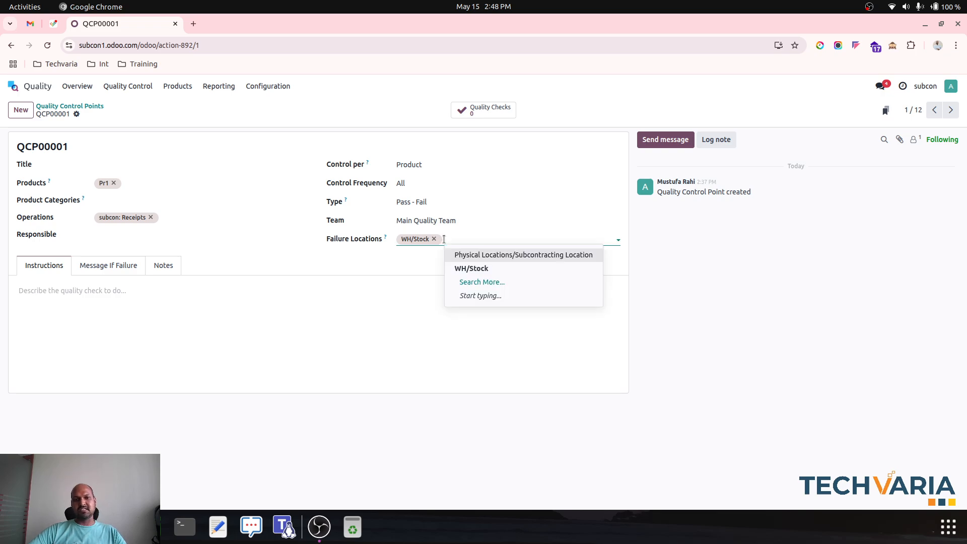
left_click(384, 117)
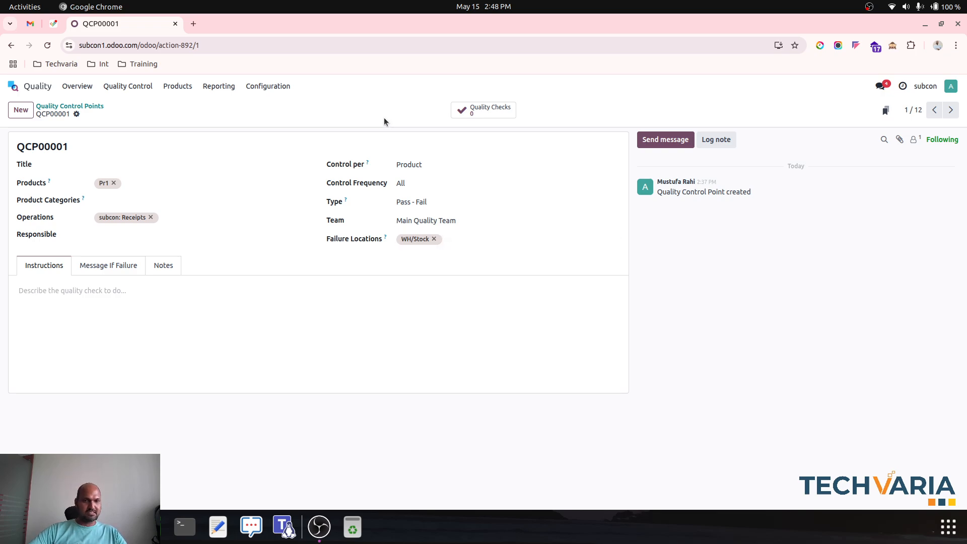
left_click(412, 164)
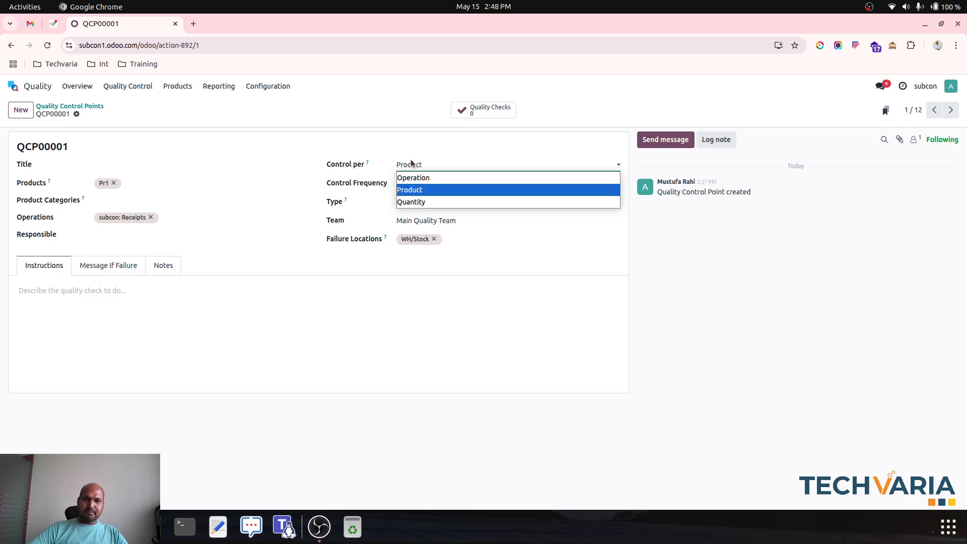
left_click(411, 164)
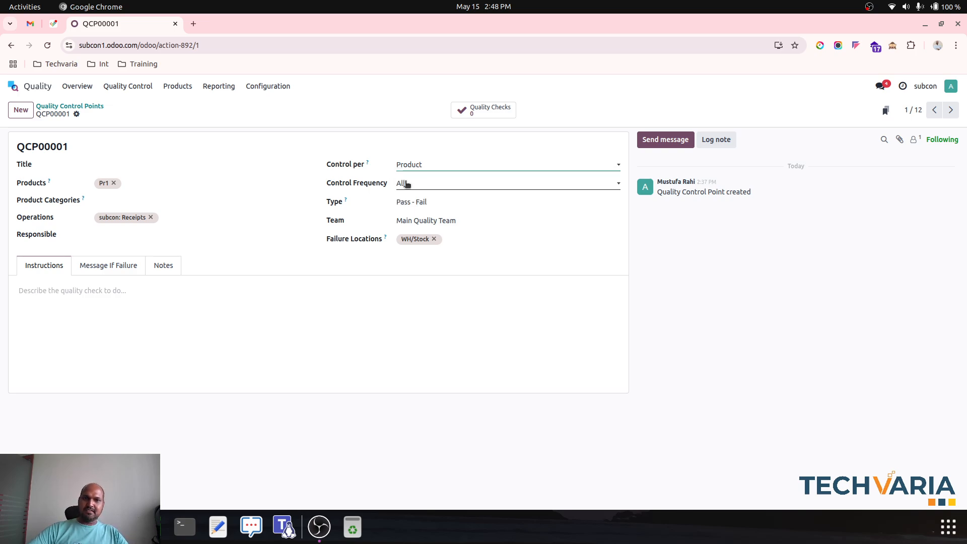
left_click(406, 184)
left_click(406, 183)
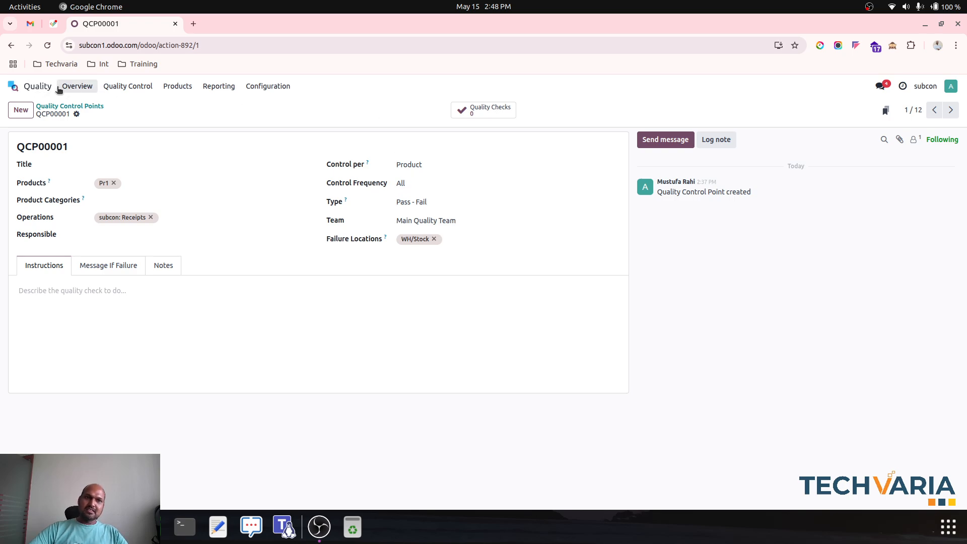
- Duplicate the QCP00001 browser tab and switch the copy to the Purchase app
right_click(125, 23)
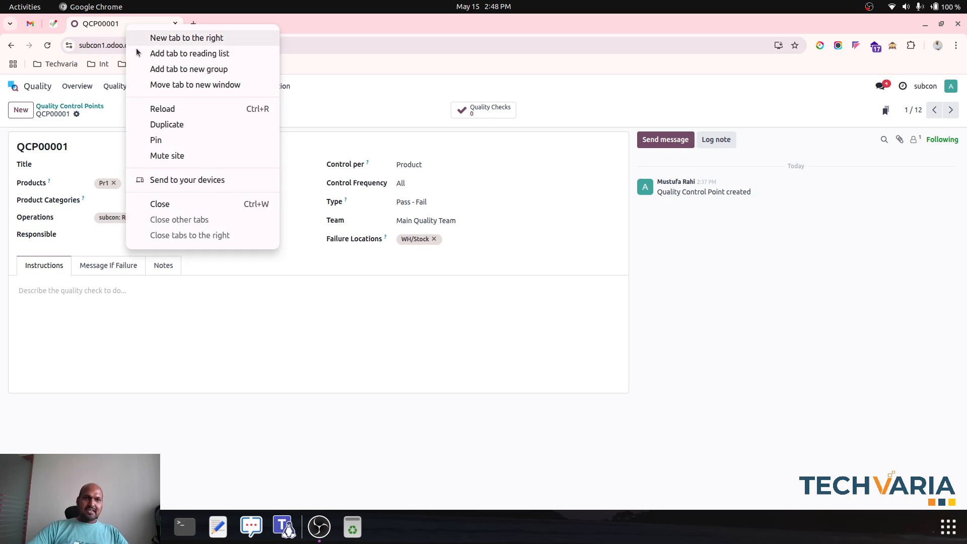
left_click(180, 124)
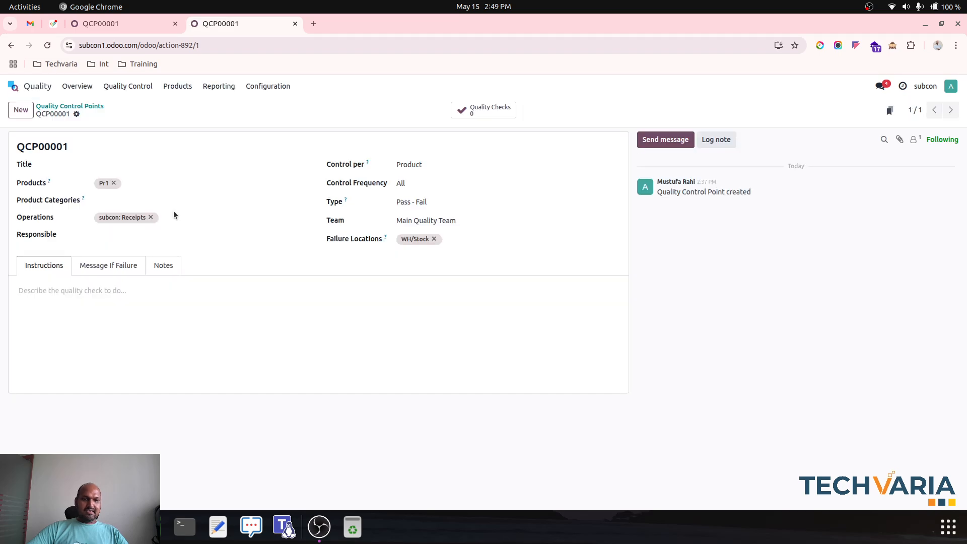
left_click(14, 87)
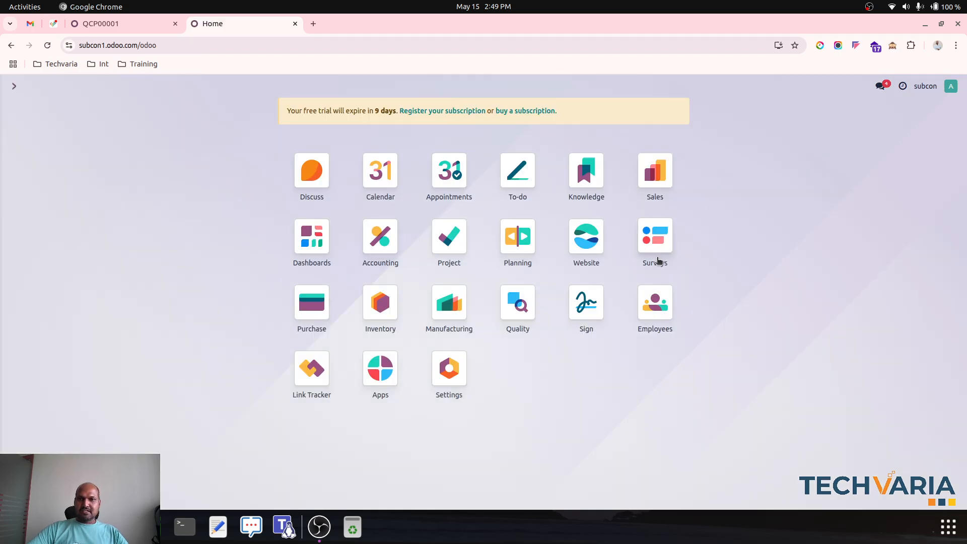
left_click(138, 23)
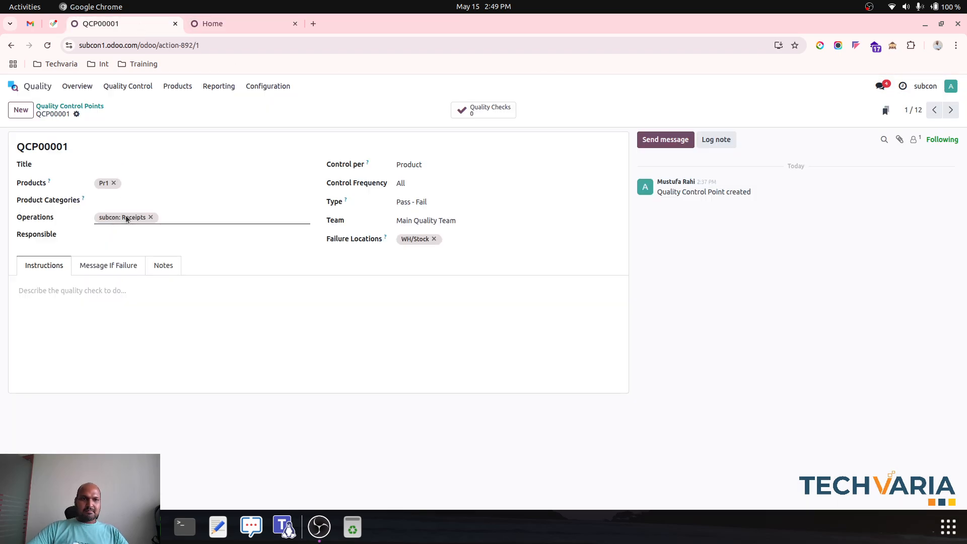
left_click(241, 24)
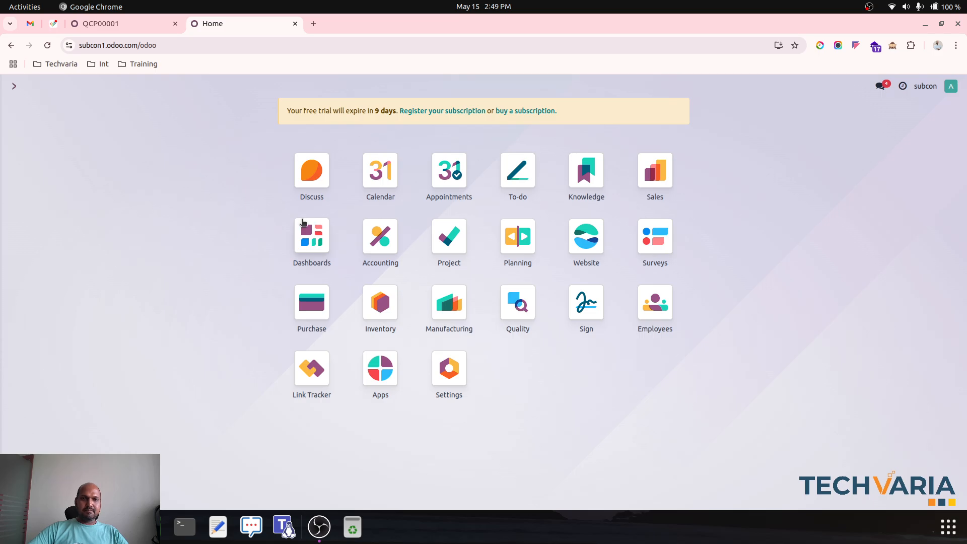
left_click(315, 309)
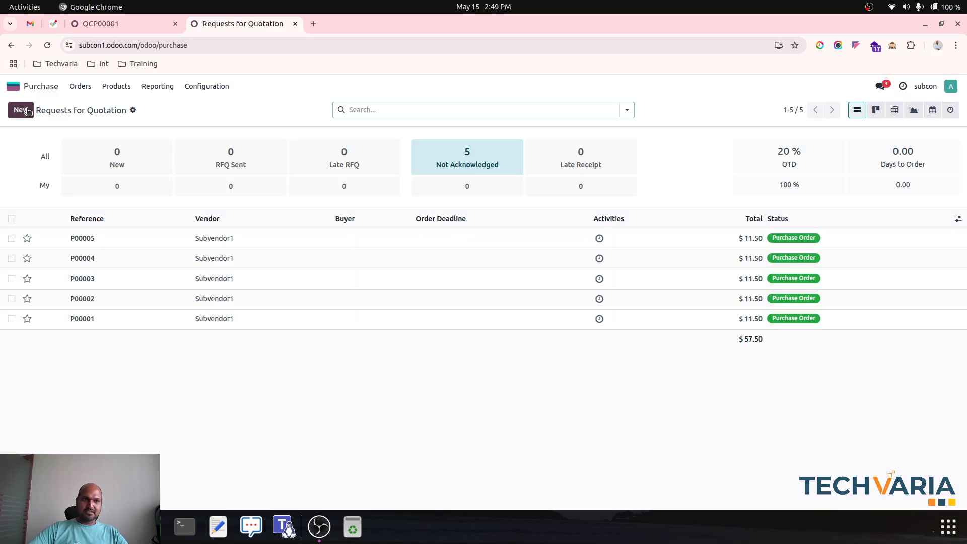
- Start a new request for quotation and create Vendor1 as its vendor
left_click(21, 110)
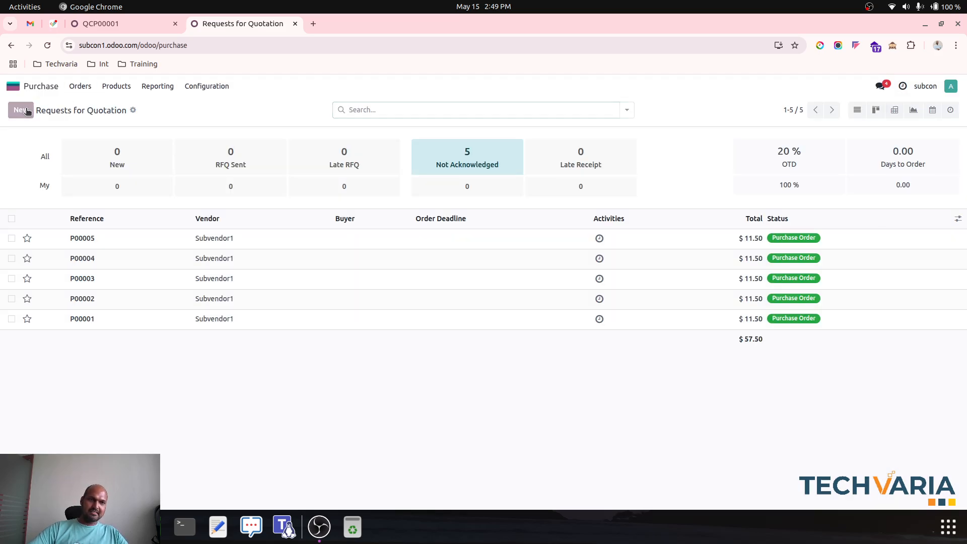
left_click(147, 206)
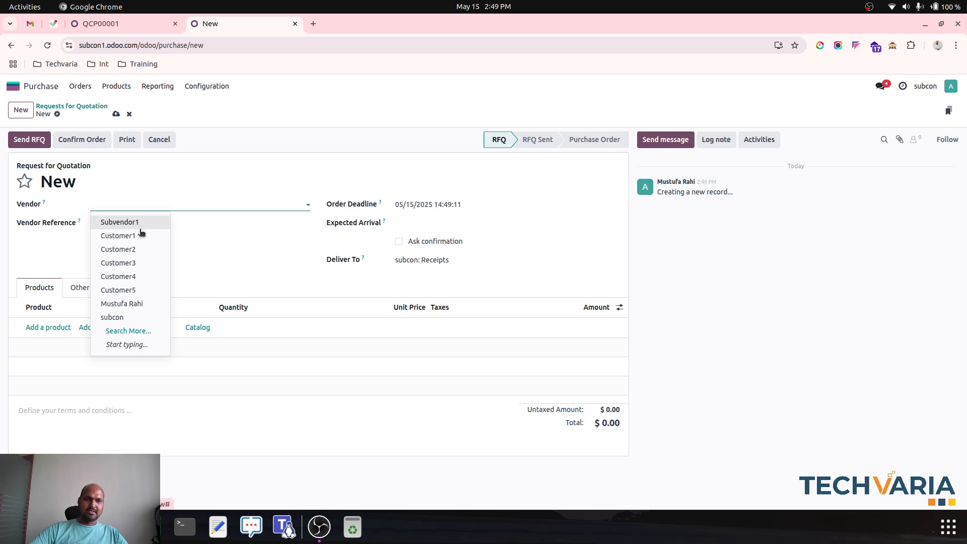
type("Vendor1")
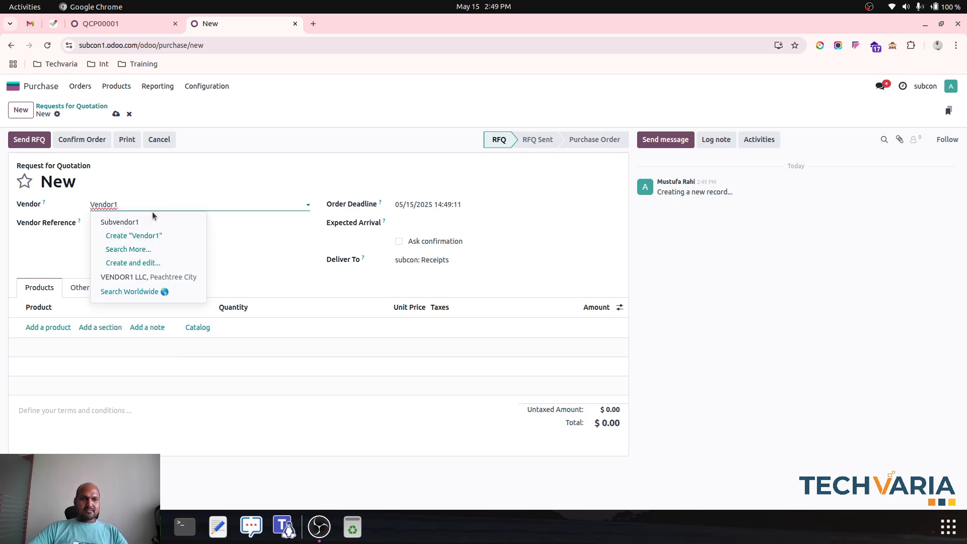
left_click(151, 237)
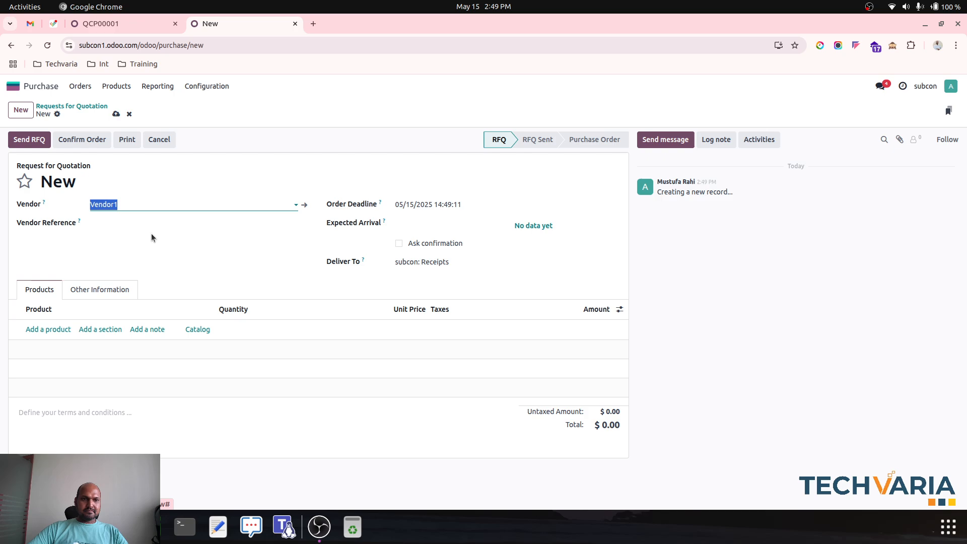
- Add product Pr1 with a quantity of 10 to the request for quotation and confirm the order
left_click(58, 329)
type("pr")
left_click(60, 346)
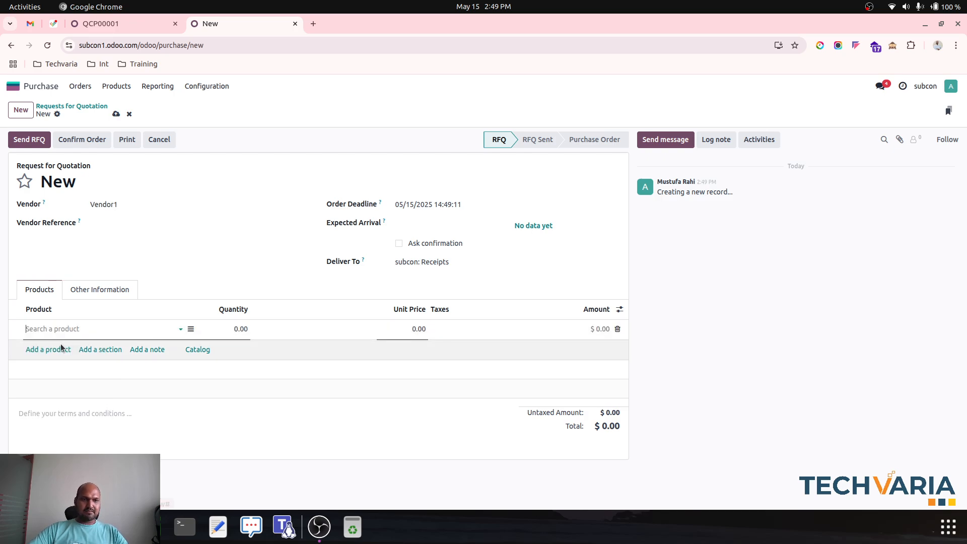
left_click(253, 331)
type("10")
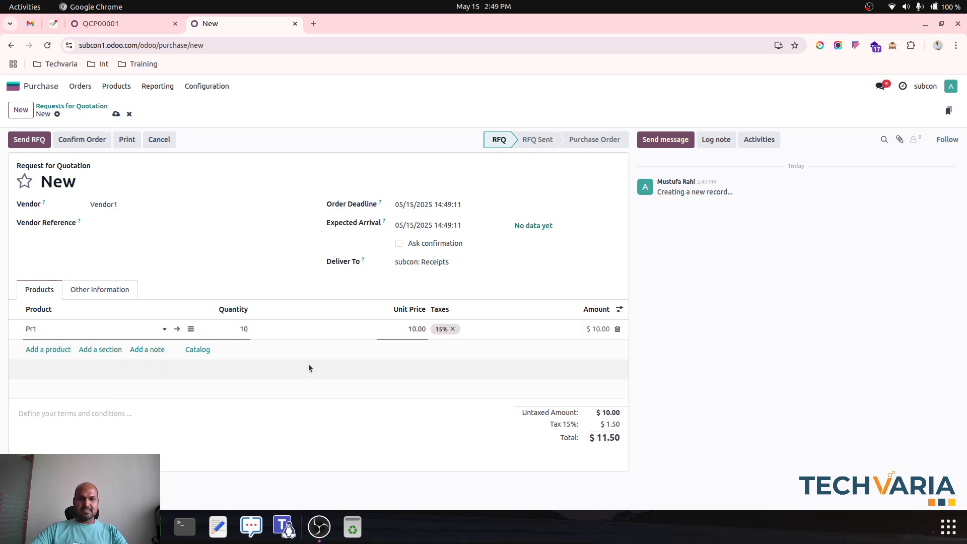
key("Tab")
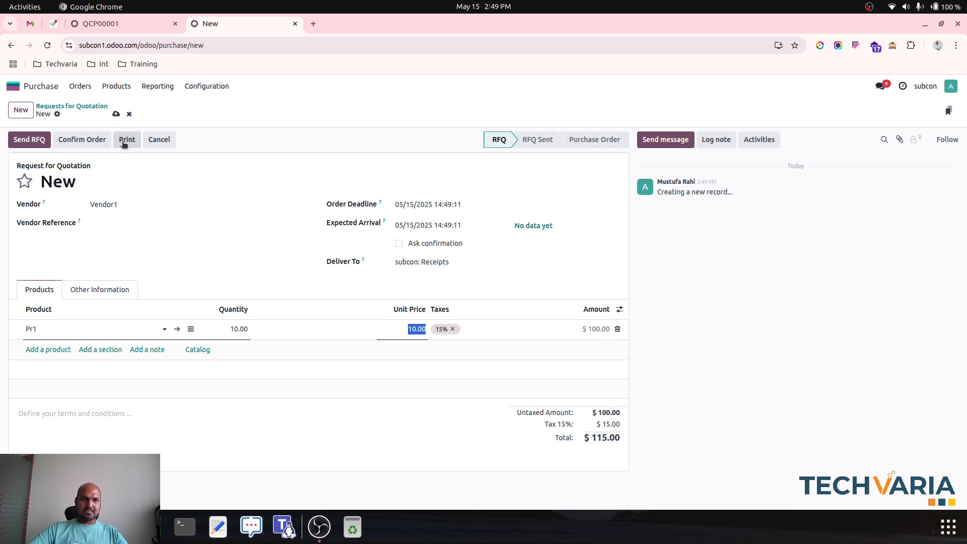
left_click(93, 145)
- Pass the Pr1 quality check on the purchase order's receipt and validate the receipt
left_click(491, 111)
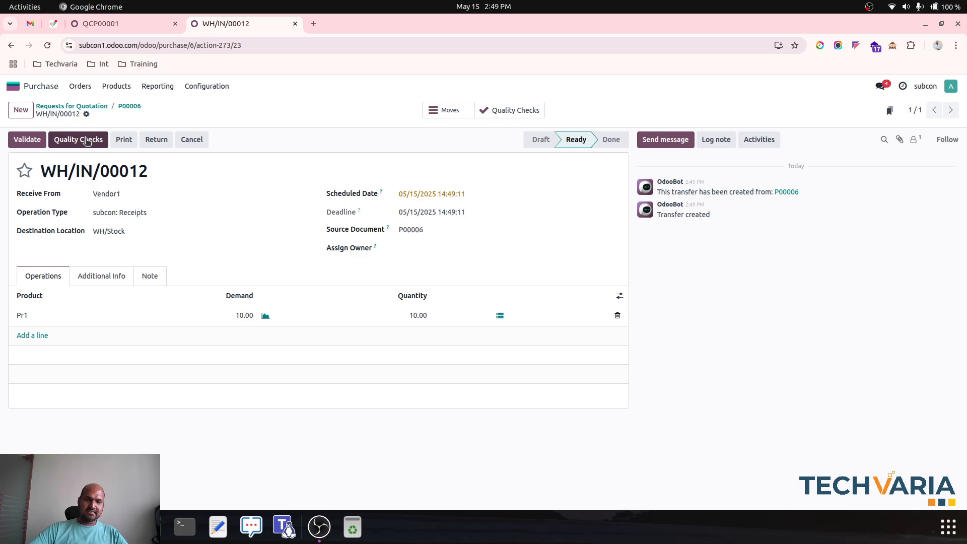
left_click(87, 142)
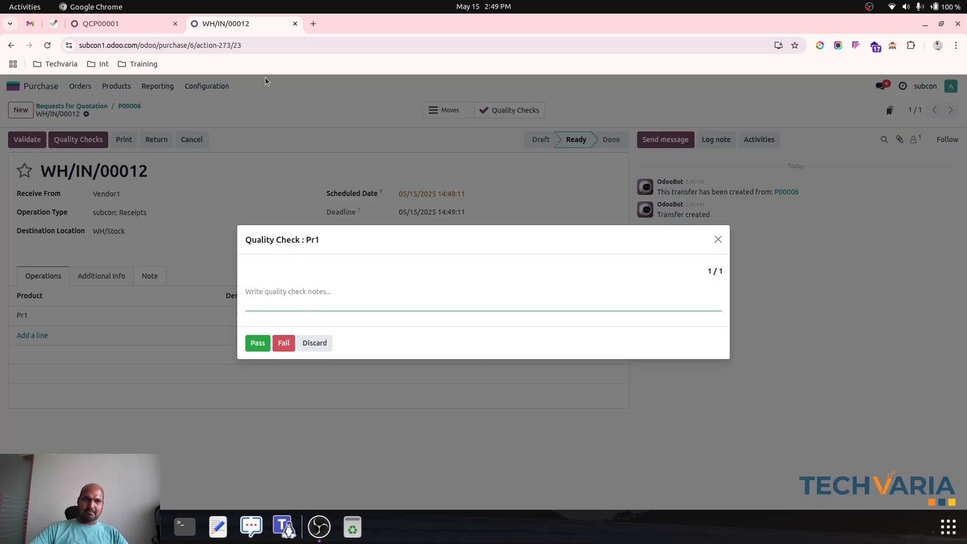
left_click(141, 25)
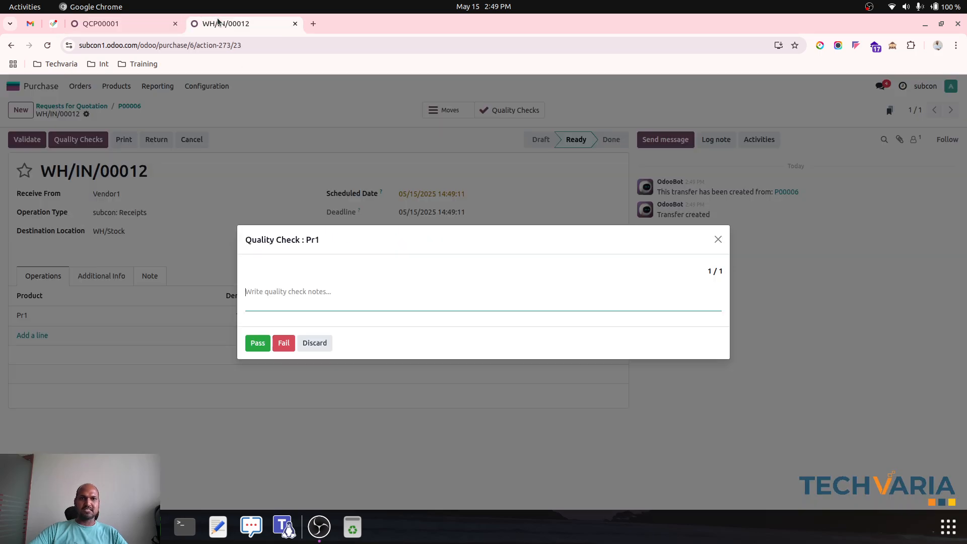
left_click(218, 23)
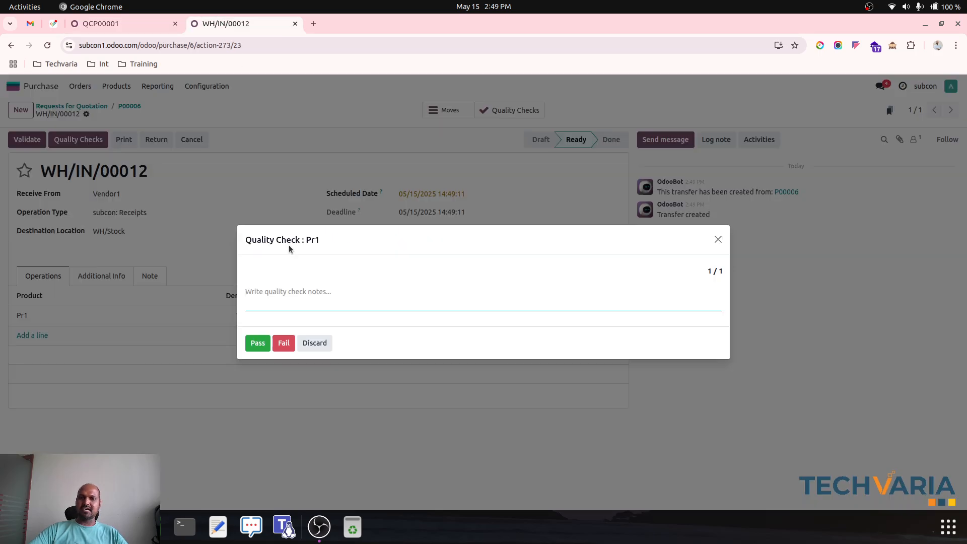
left_click(260, 341)
left_click(27, 139)
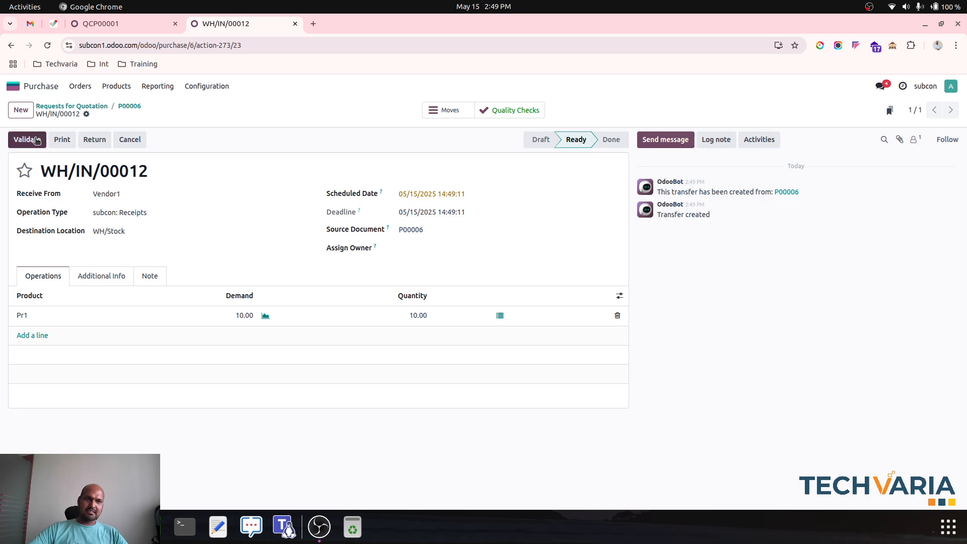
- Return to purchase order P00006 from its receipt and duplicate it as a new request for quotation
left_click(135, 107)
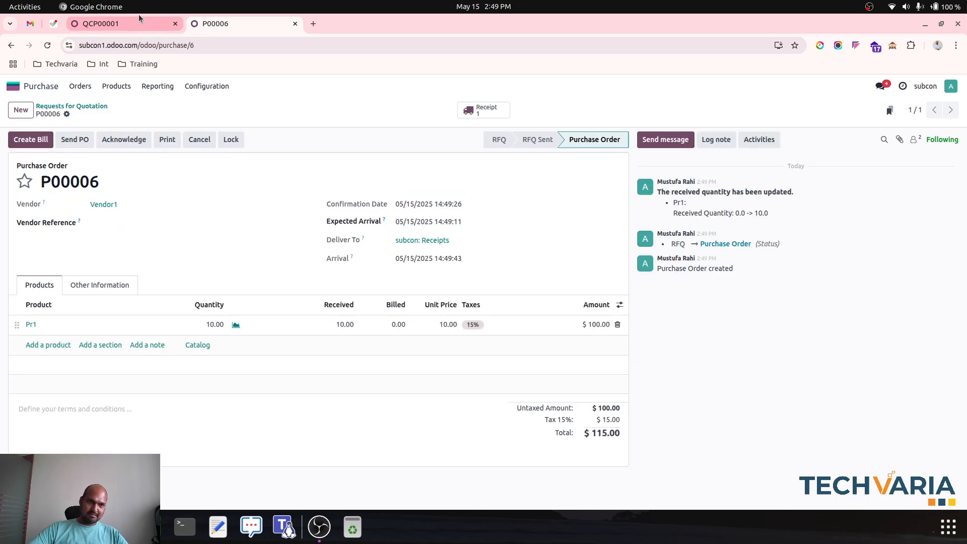
left_click(67, 115)
left_click(90, 154)
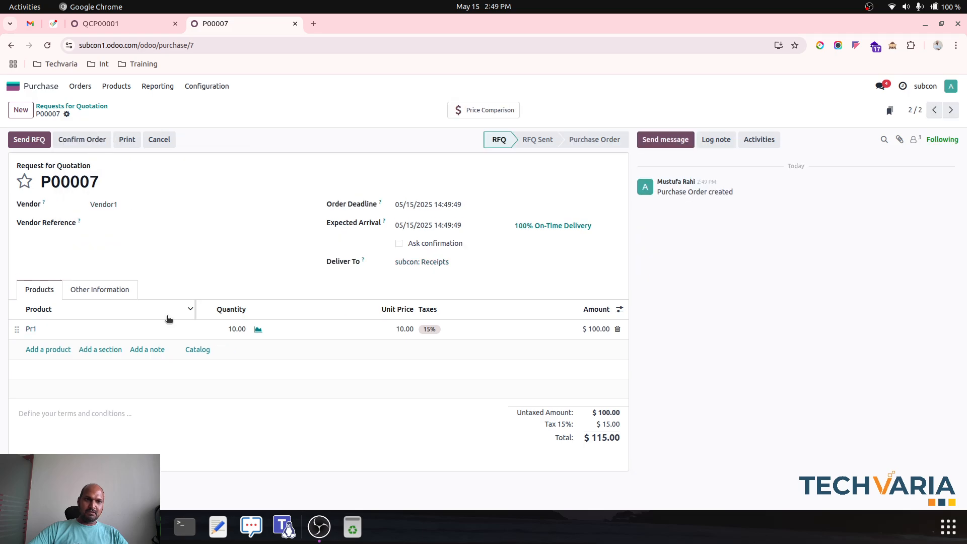
- Replace the product on the duplicated order line with Pr2 and add a second line for Pr3
left_click(118, 331)
key("BackSpace")
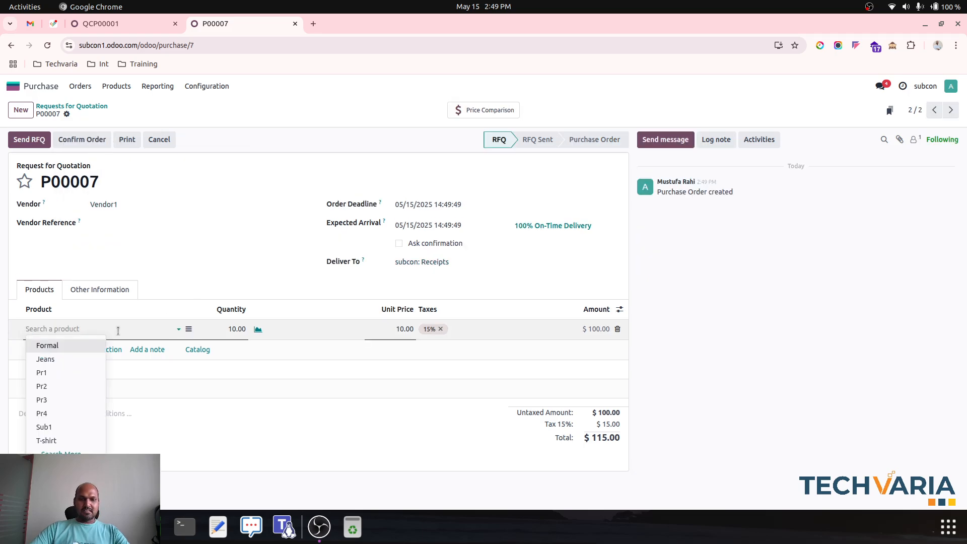
type("pr")
left_click(76, 361)
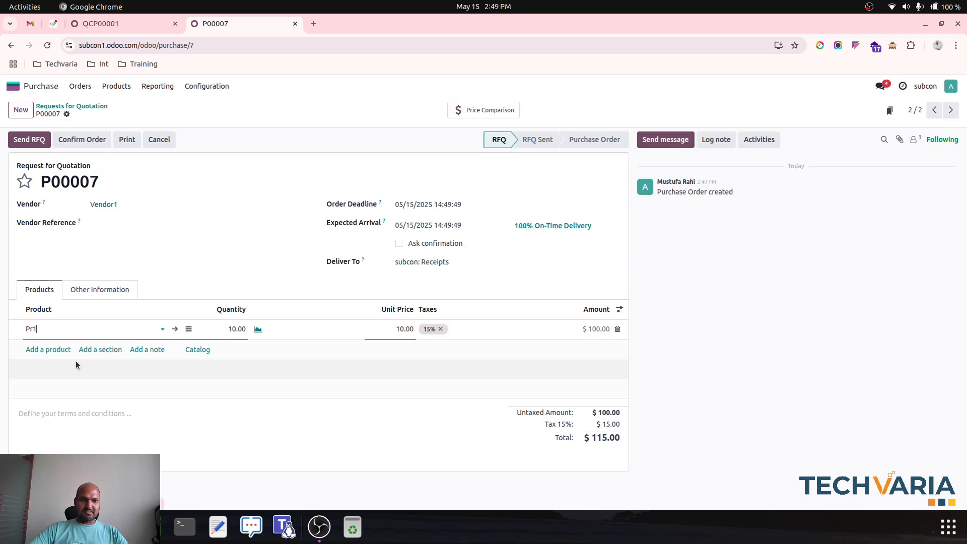
left_click(41, 351)
type("p")
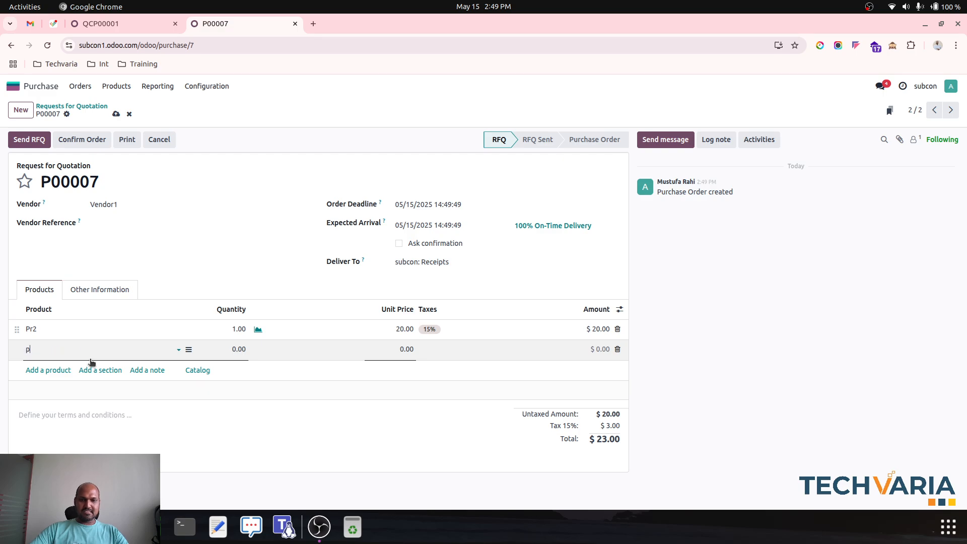
type("r")
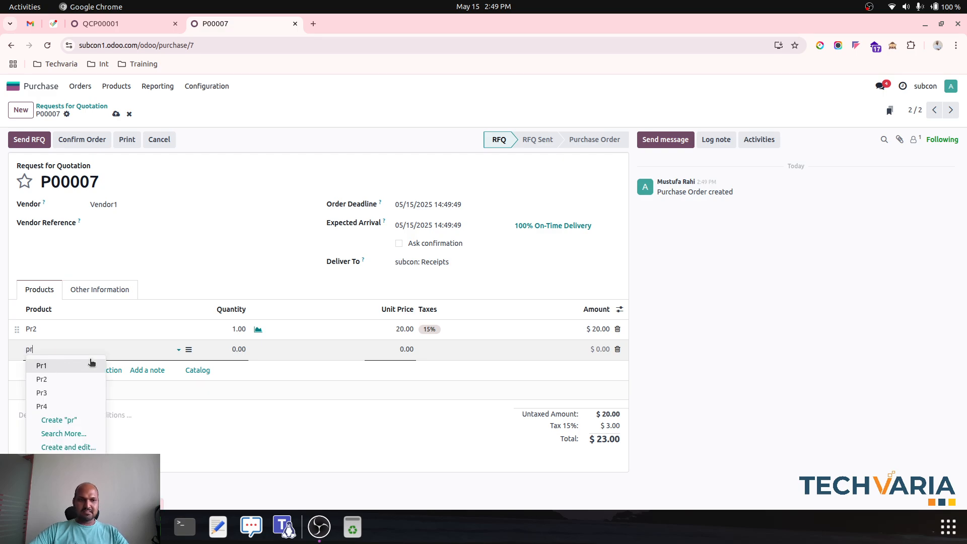
left_click(77, 393)
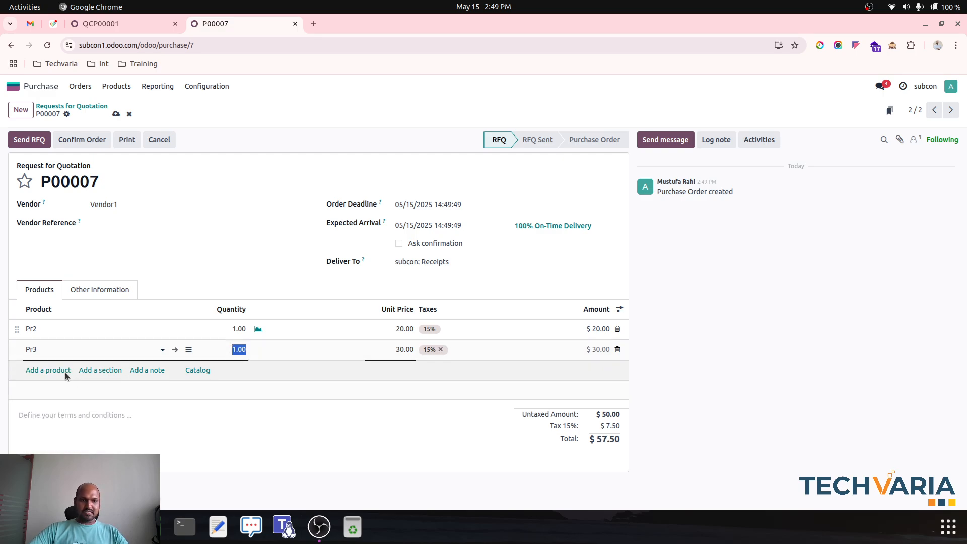
- Set the quantity of both the Pr2 and Pr3 order lines to 10
left_click(237, 329)
type("10")
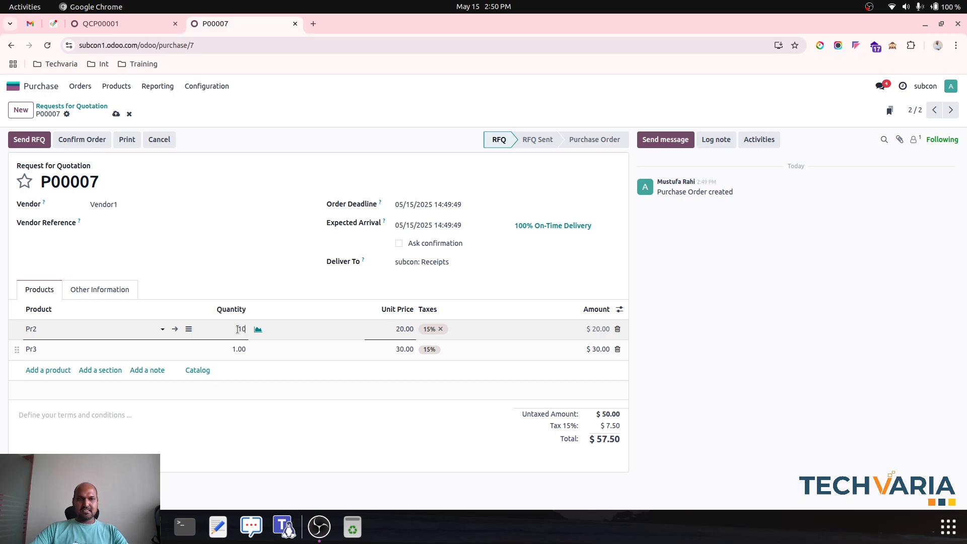
key("Tab")
left_click(241, 349)
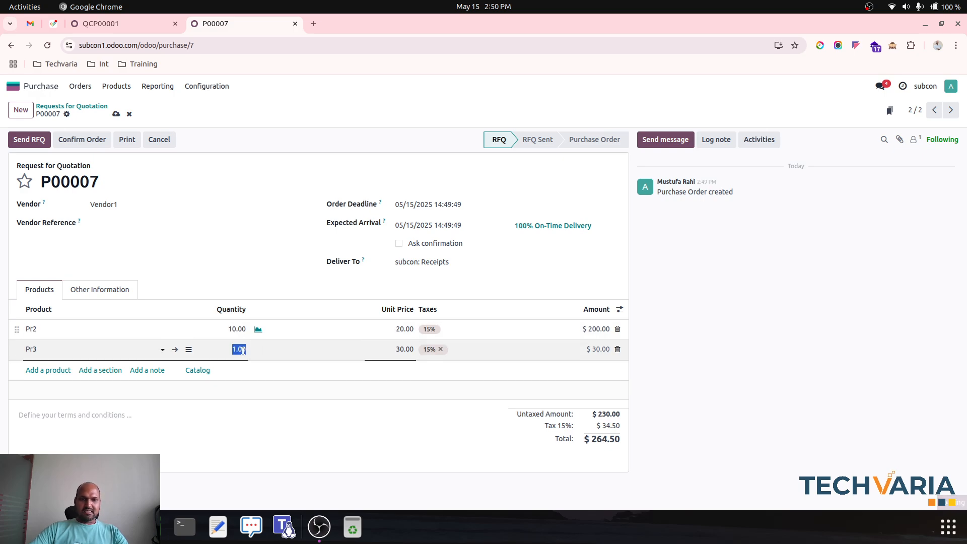
type("10")
key("Tab")
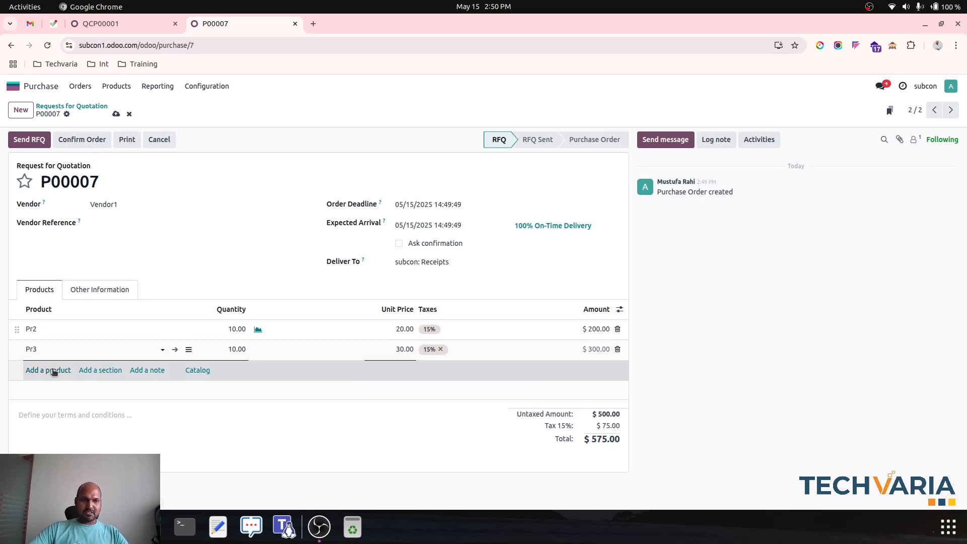
- Add product Pr4 with a quantity of 10 to the request for quotation and save it
left_click(54, 372)
type("p4")
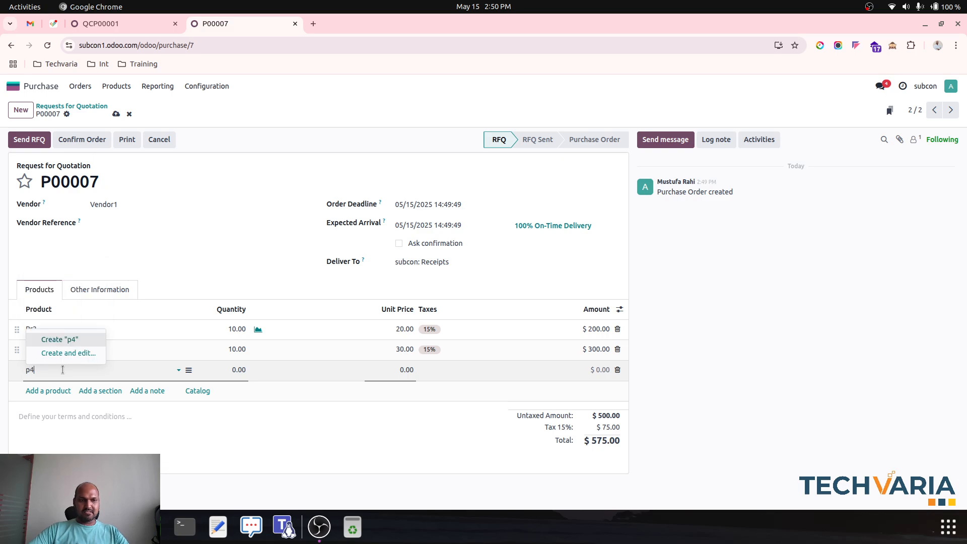
key("BackSpace")
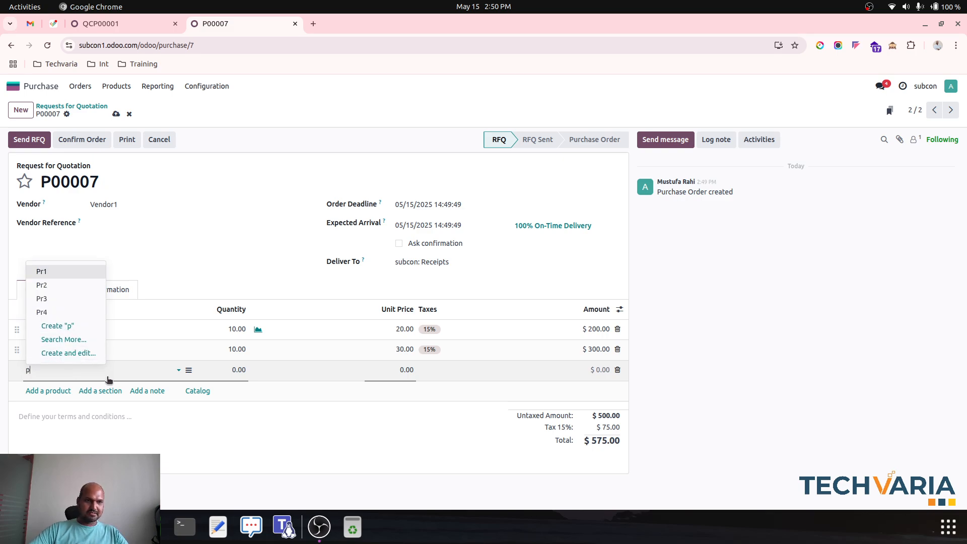
left_click(50, 312)
left_click(219, 374)
type("10")
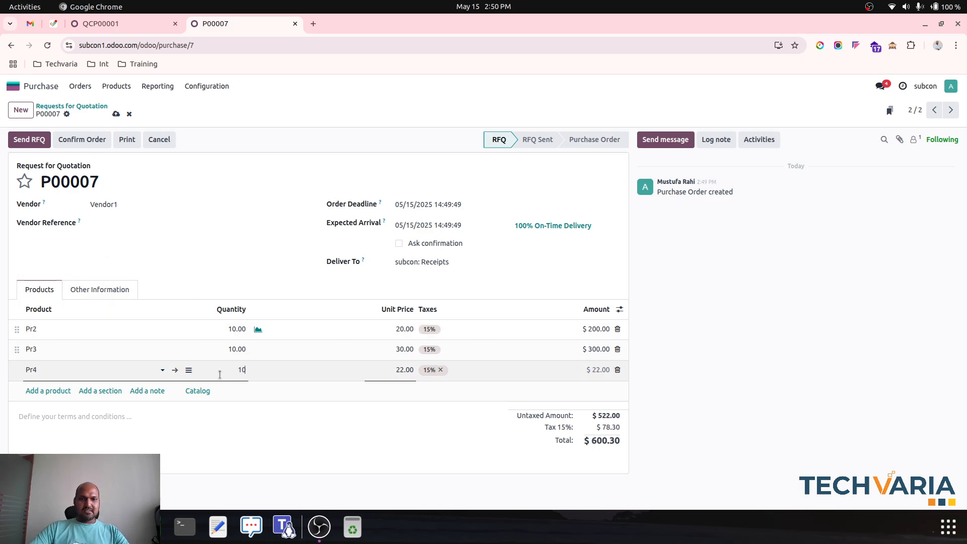
left_click(191, 182)
left_click(116, 113)
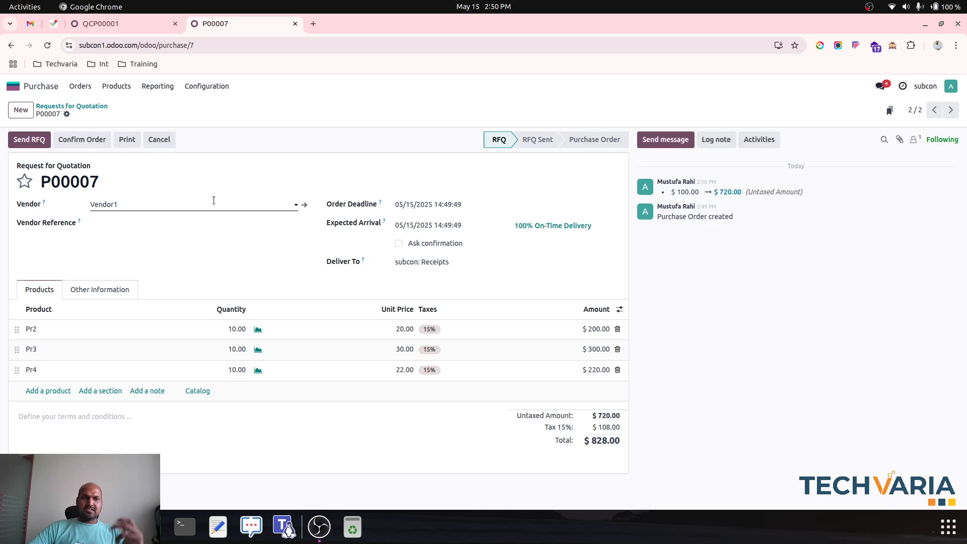
- Switch to the quality control points and review the control frequency and percentage of QCP00002 for Pr2
key("ctrl+Page_Up")
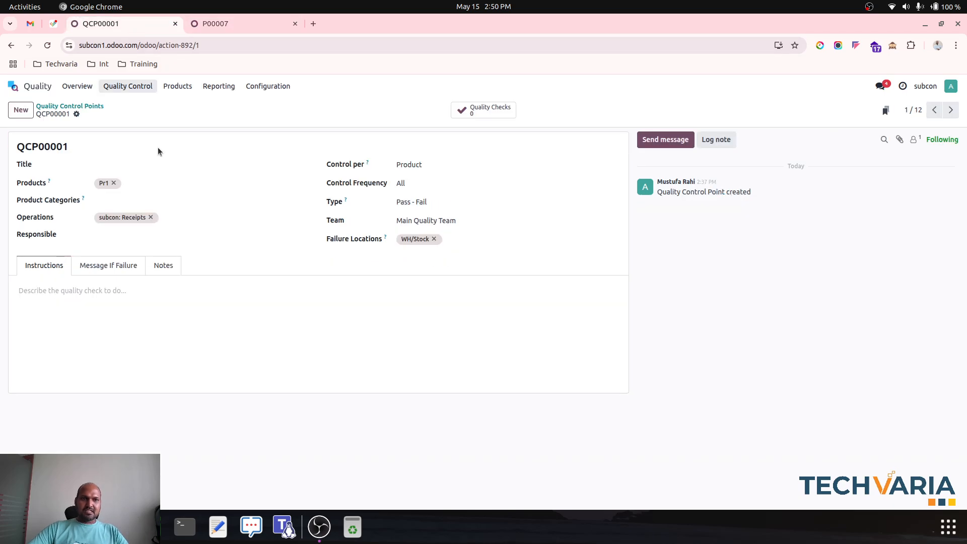
left_click(73, 107)
left_click(237, 179)
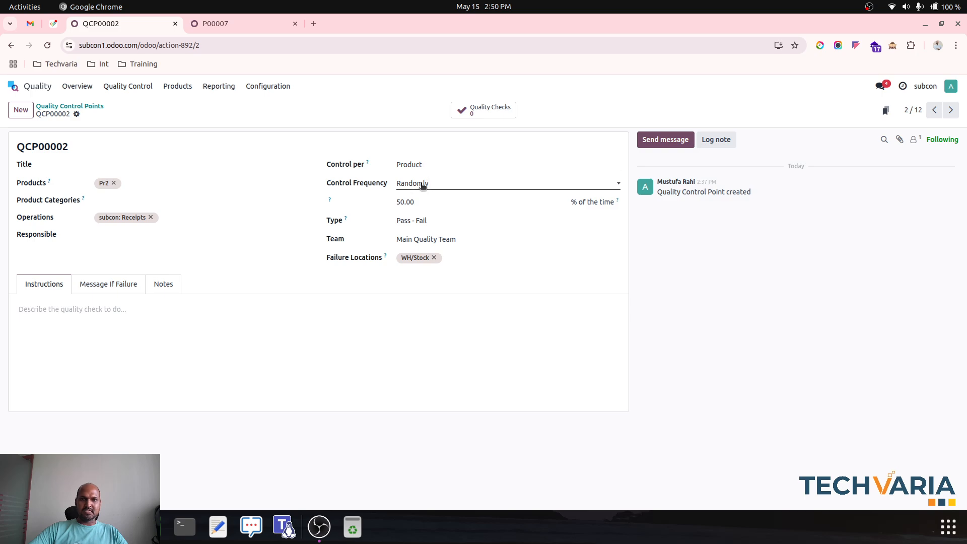
left_click(425, 203)
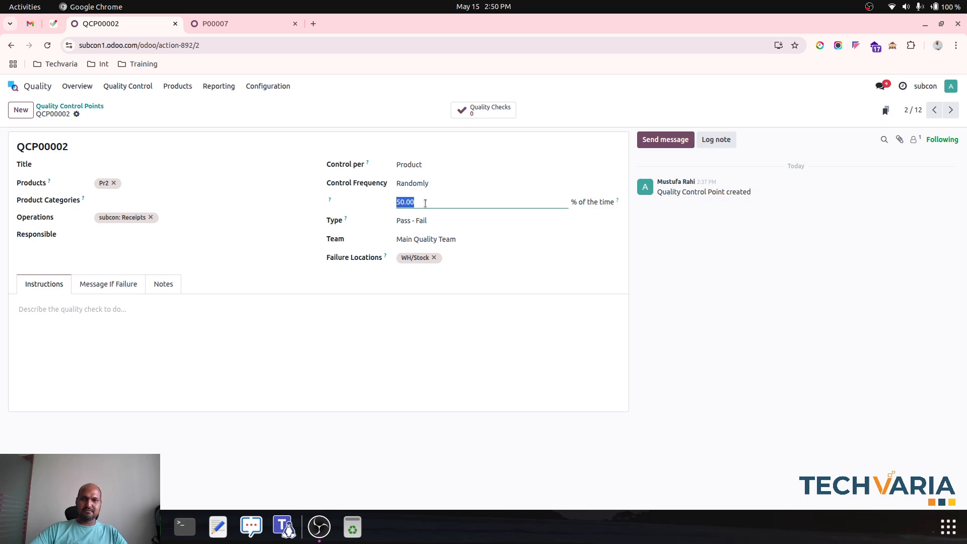
left_click(353, 104)
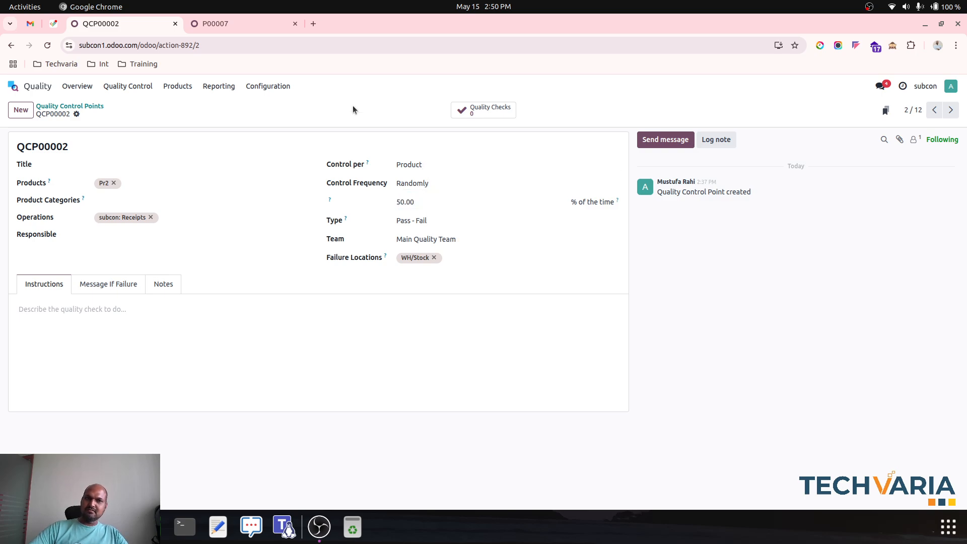
- Confirm request for quotation P00007 and open the pending quality check on its receipt
left_click(270, 23)
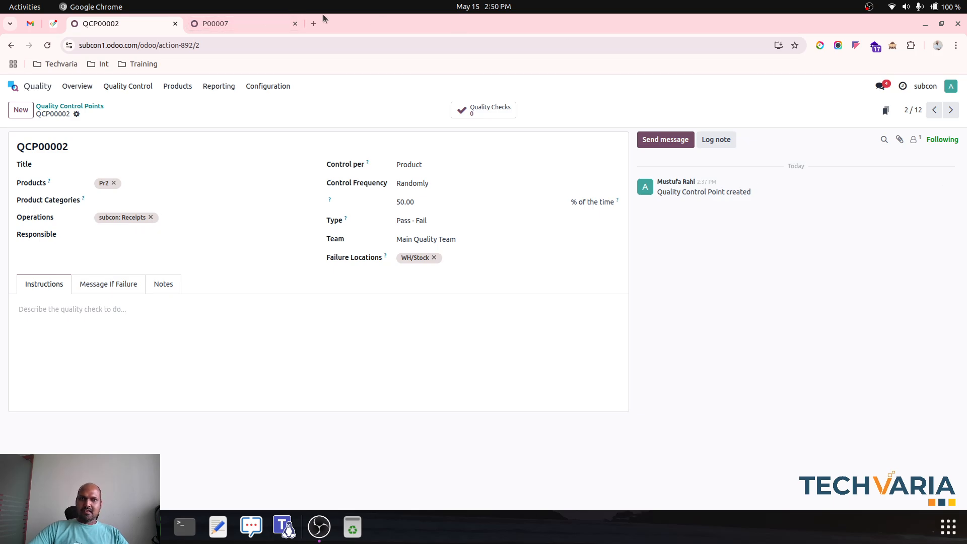
left_click(85, 140)
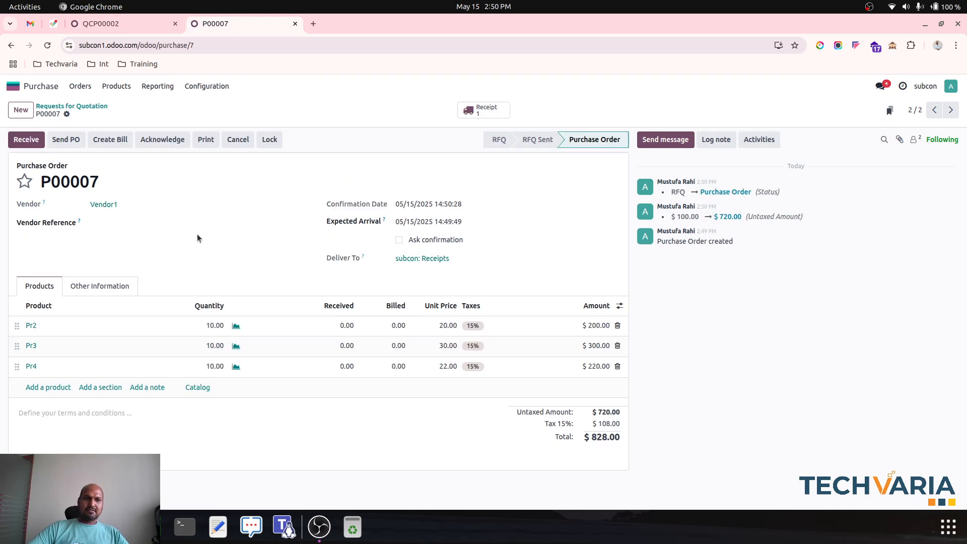
left_click(501, 110)
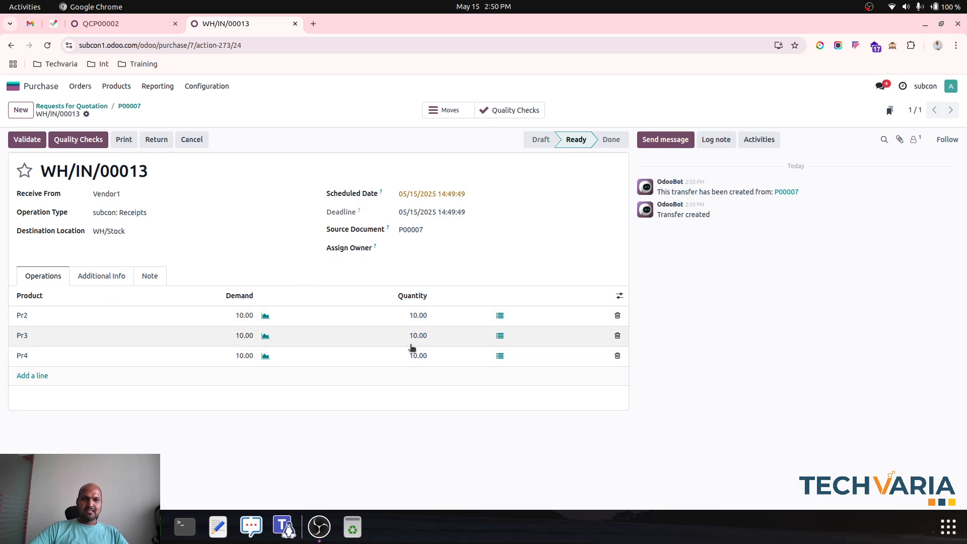
left_click(78, 144)
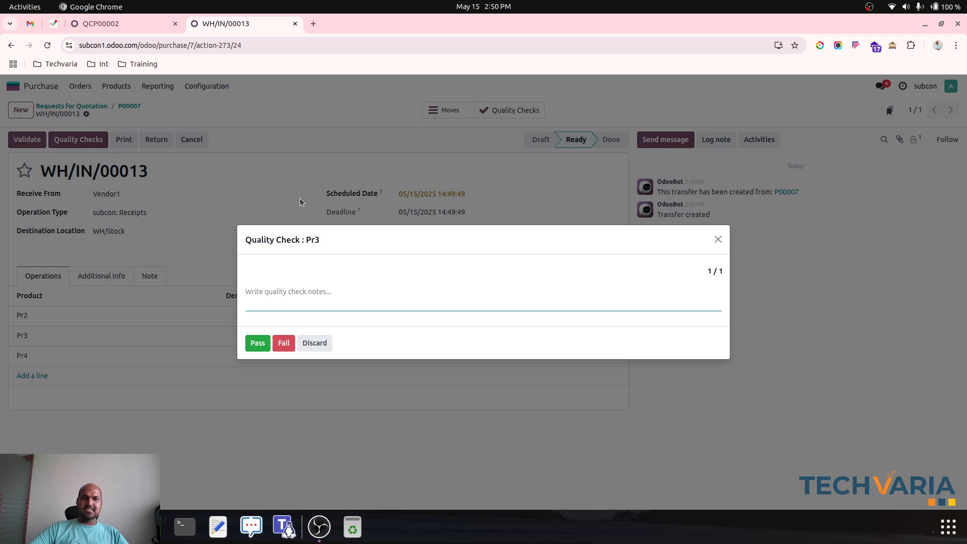
- Compare the receipt's quality check with the control frequency settings of control points QCP00002 and QCP00003
left_click(148, 27)
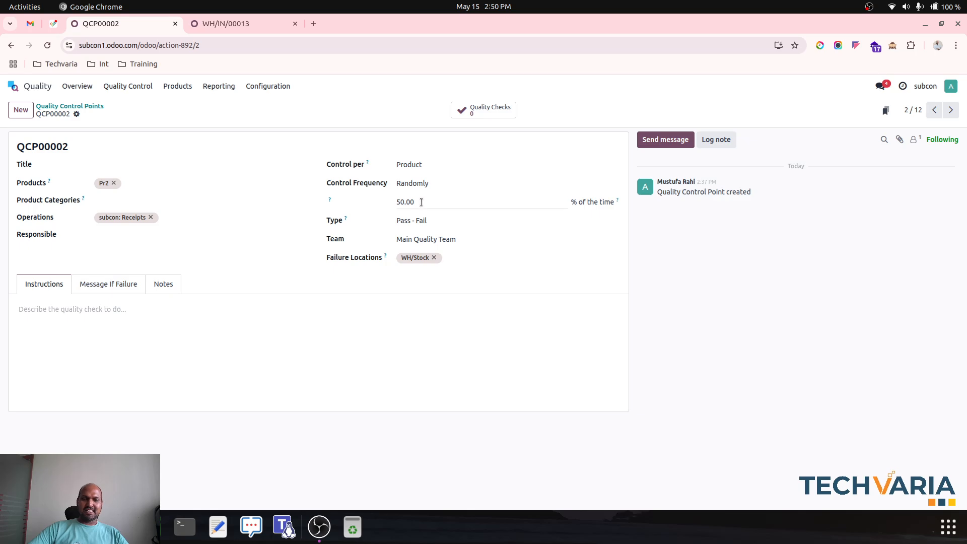
left_click(225, 24)
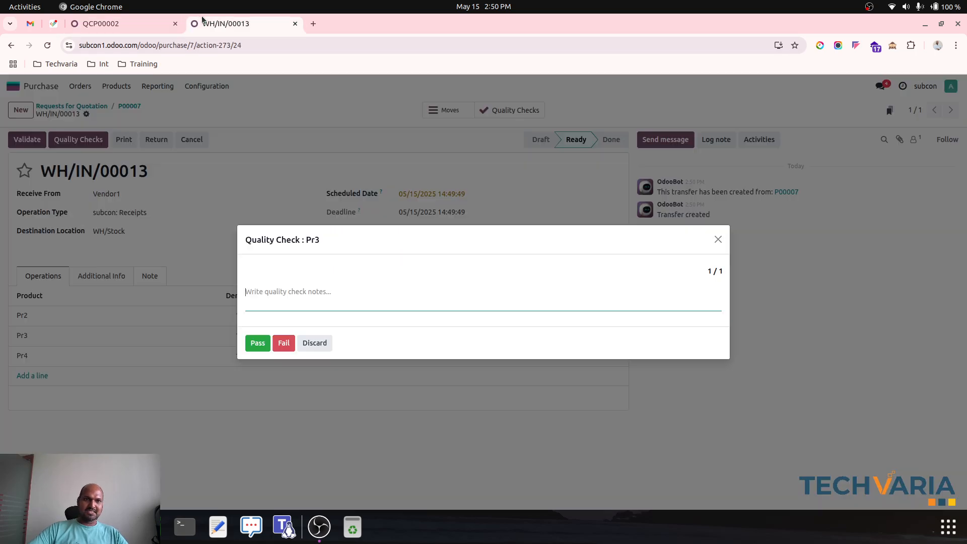
left_click(137, 25)
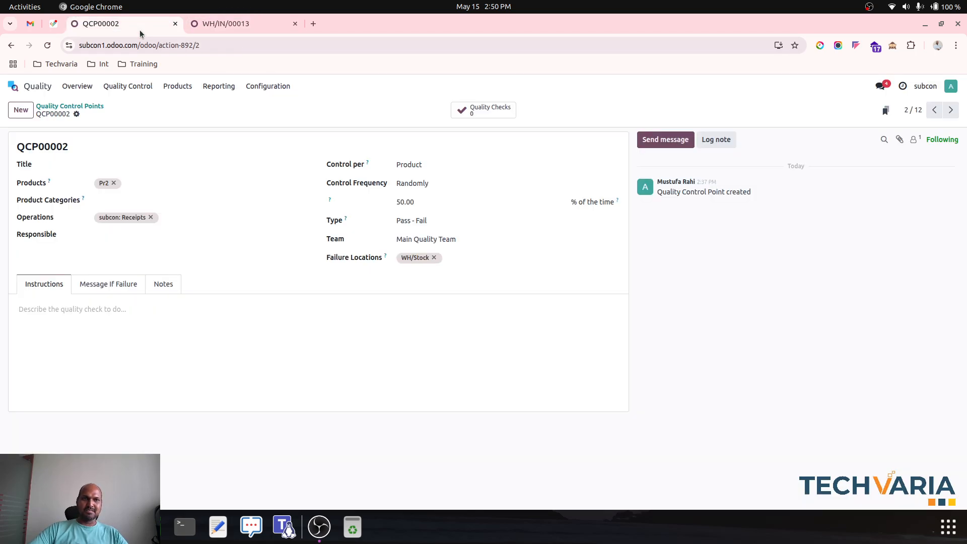
left_click(950, 115)
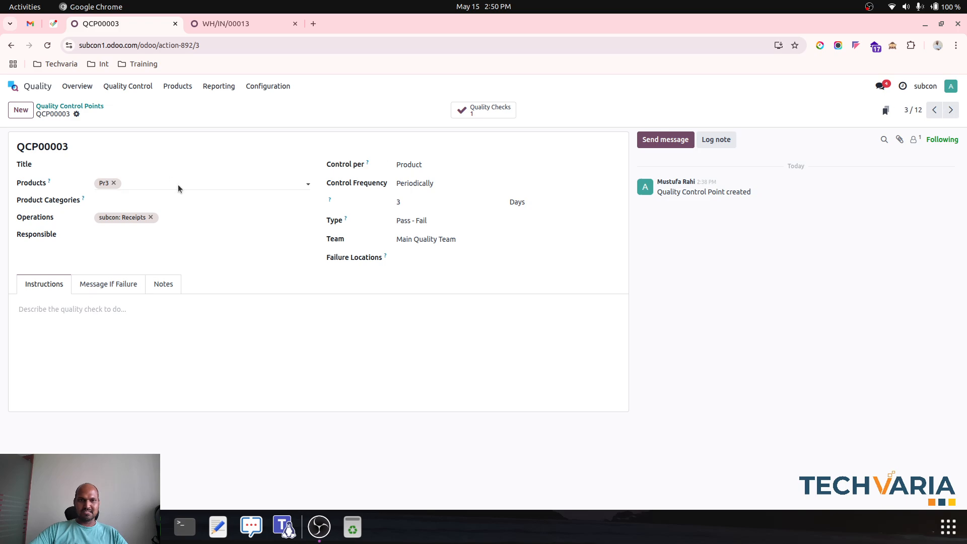
left_click(436, 188)
left_click(429, 184)
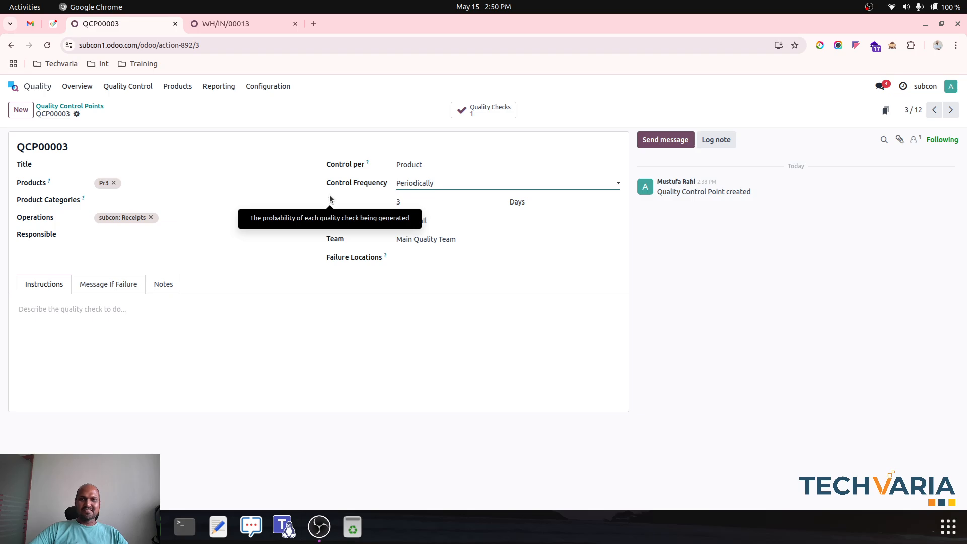
- Pass the receipt's Pr3 quality check with the note "pass" and review the receipt's quality check list
left_click(231, 25)
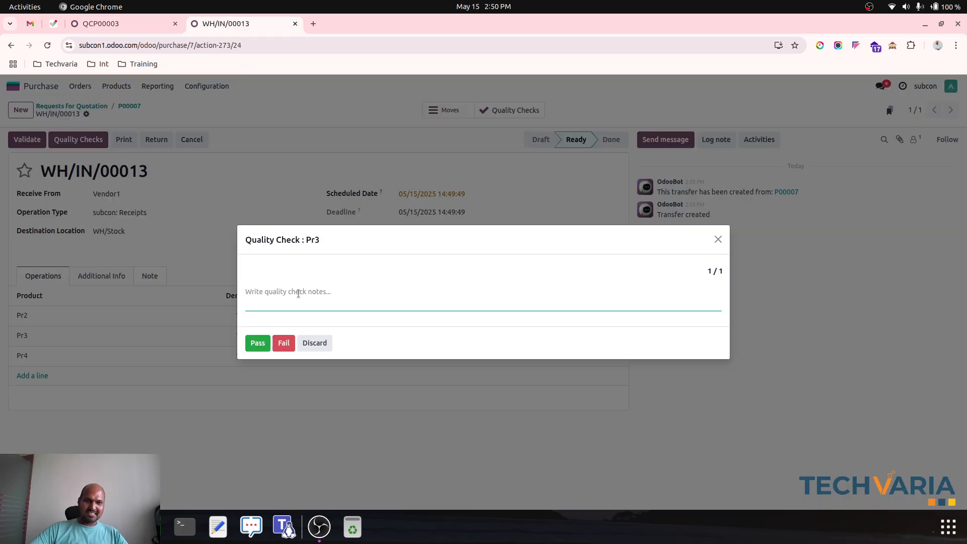
type("pass")
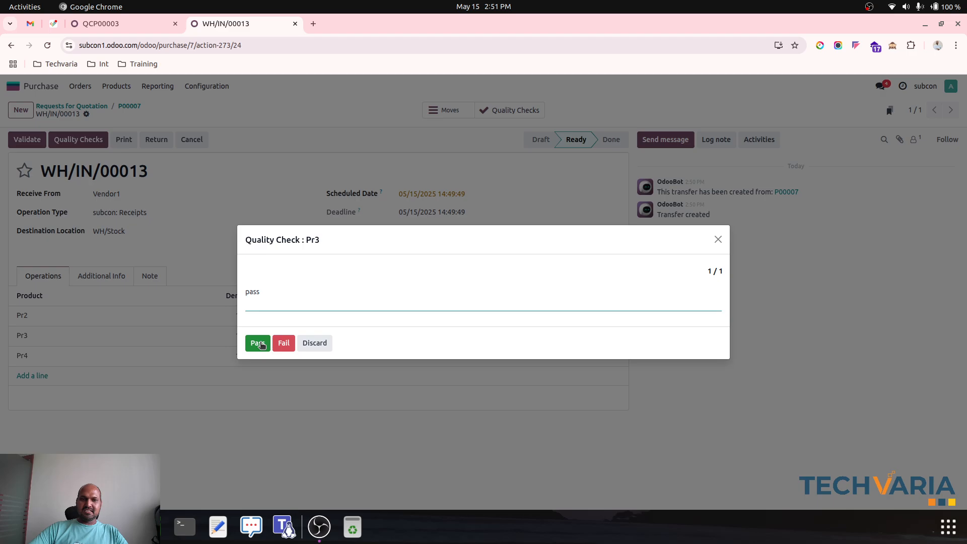
left_click(259, 345)
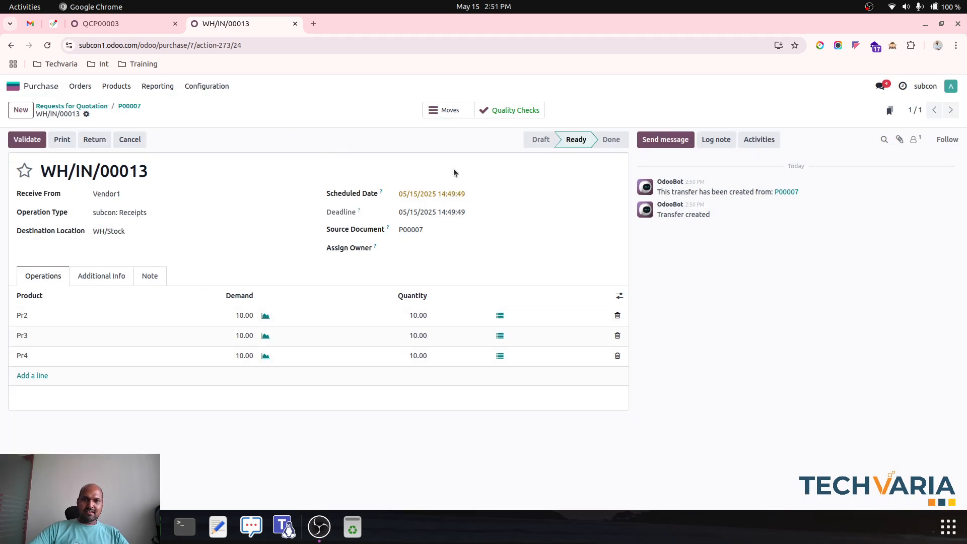
left_click(507, 110)
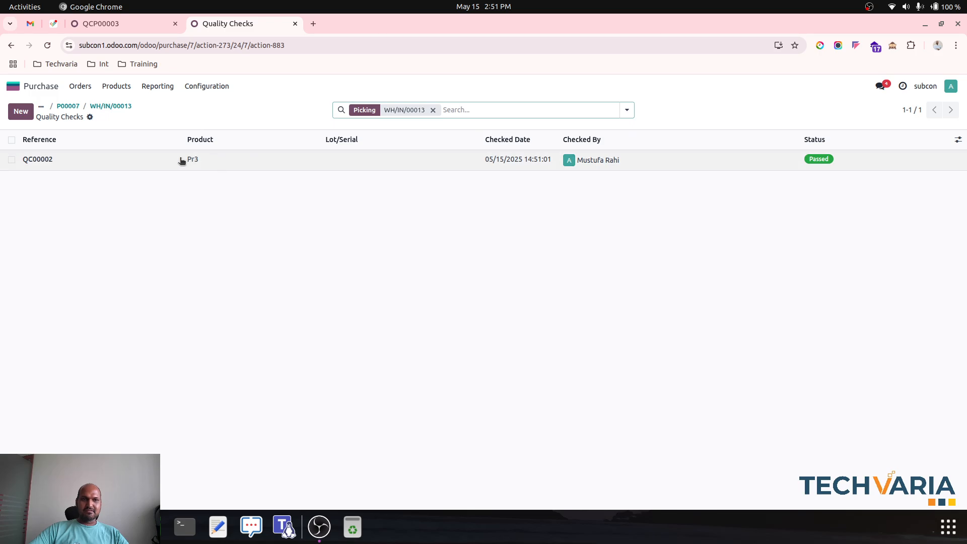
left_click(111, 106)
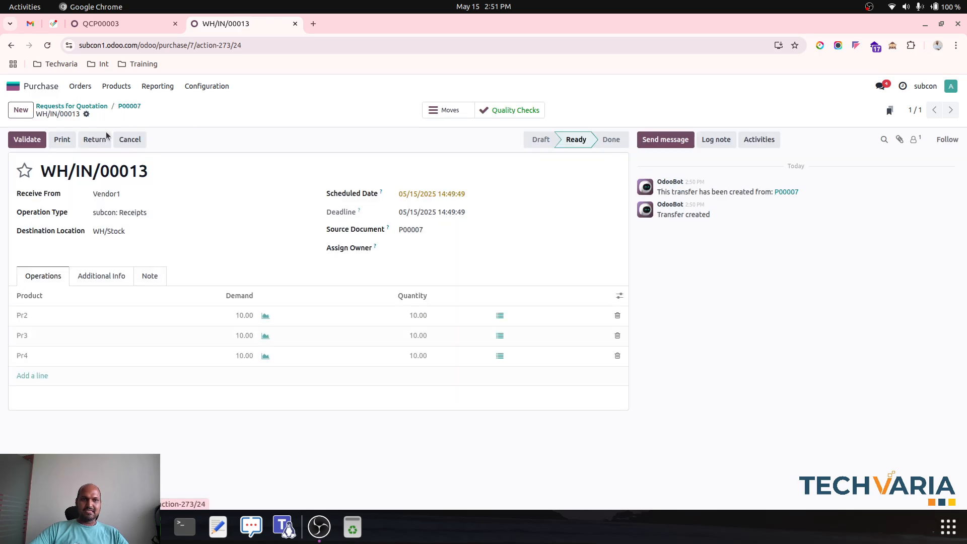
- Check the control frequency of QCP00004 for Pr4 and reopen the quality checks of receipt WH/IN/00013
left_click(164, 26)
left_click(951, 110)
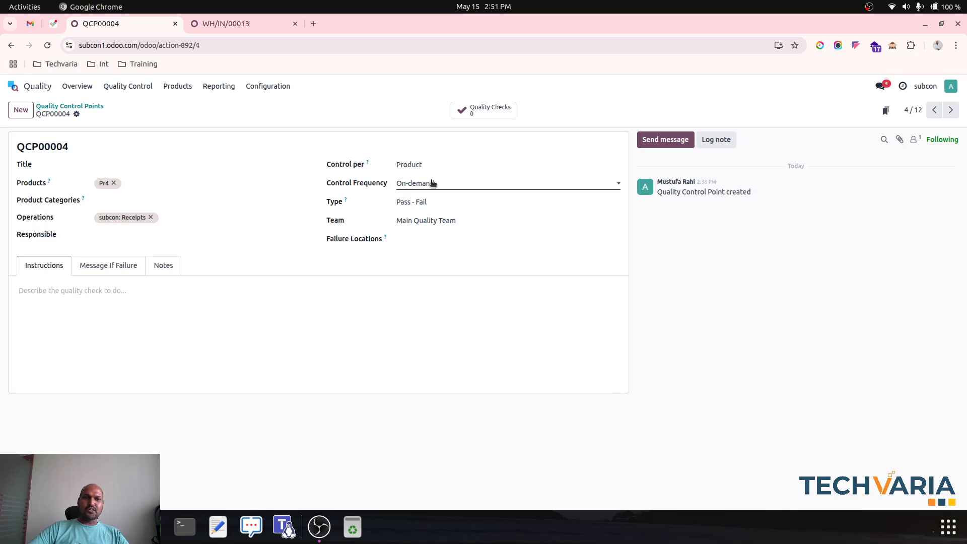
left_click(258, 25)
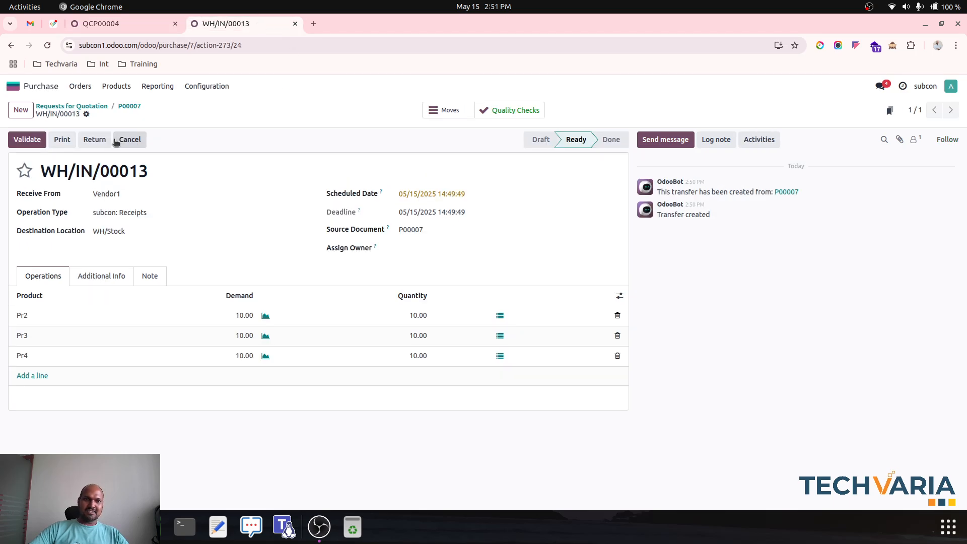
left_click(503, 110)
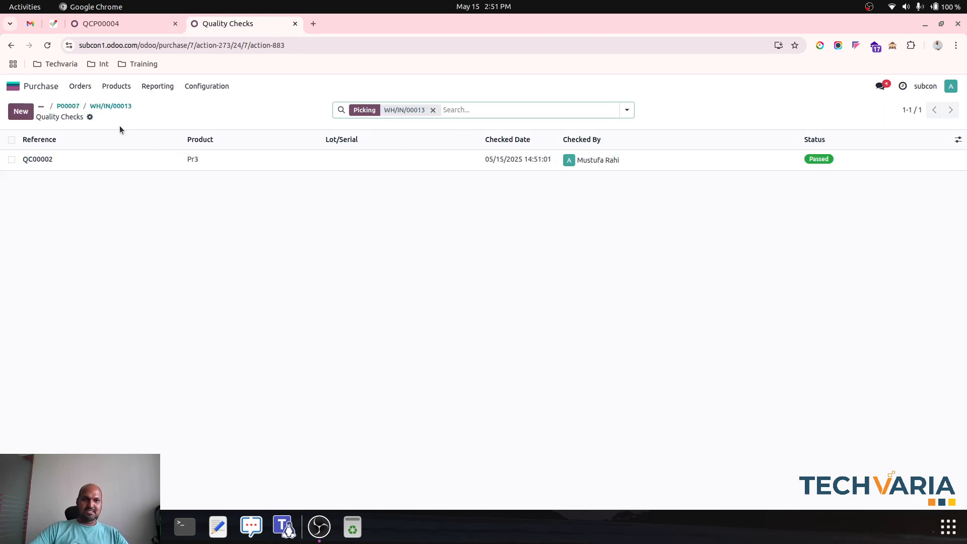
- Create and save a quality check for product Pr4 on receipt WH/IN/00013 using control point QCP00004
left_click(20, 111)
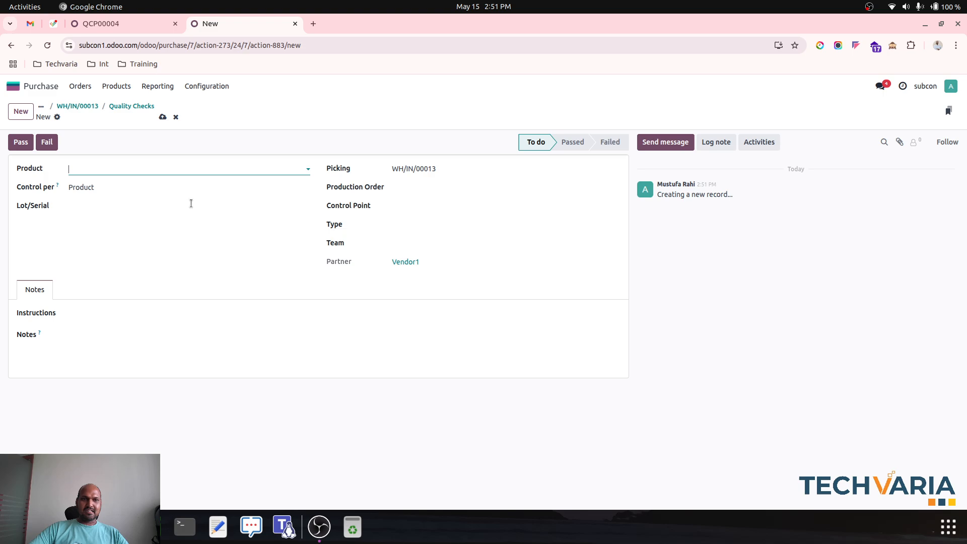
left_click(136, 168)
left_click(108, 268)
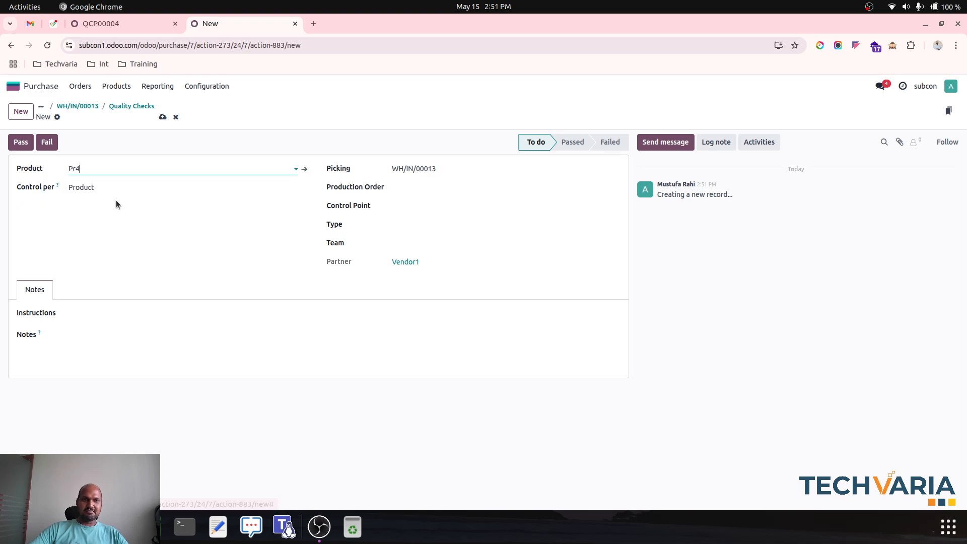
left_click(423, 187)
left_click(424, 187)
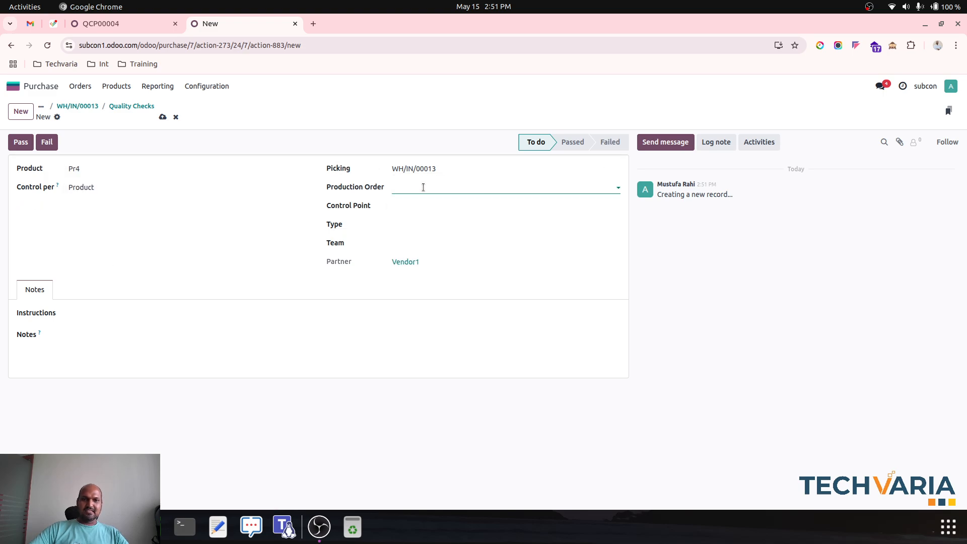
left_click(403, 190)
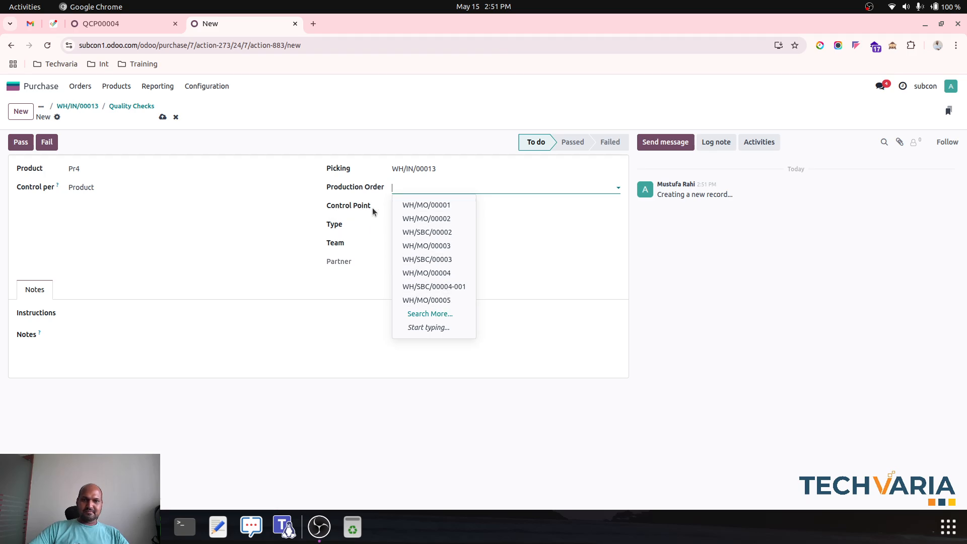
left_click(414, 207)
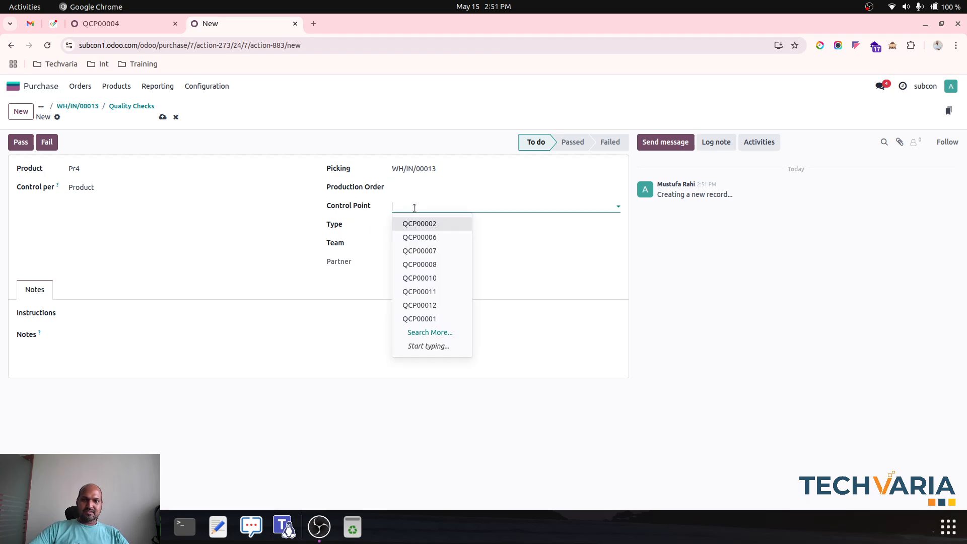
left_click(146, 26)
left_click(219, 24)
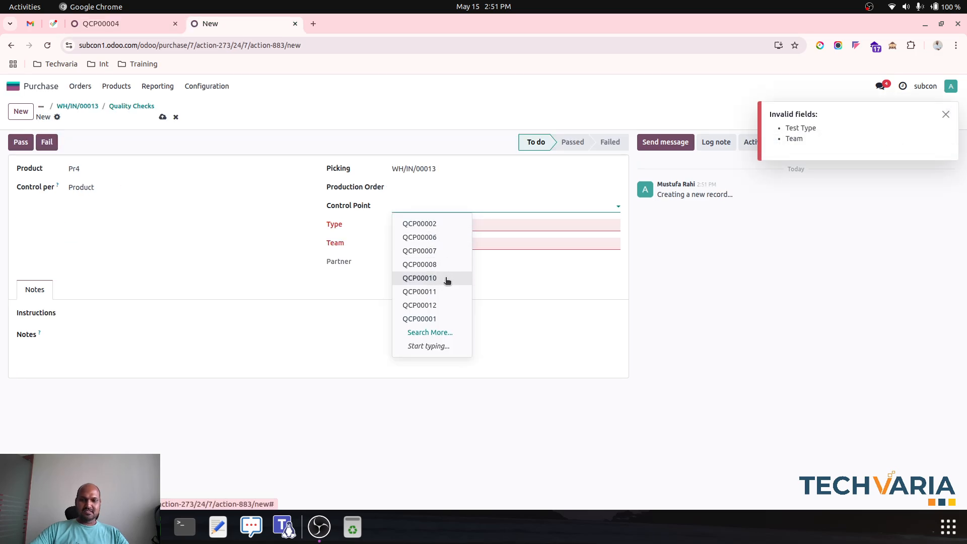
type("004")
left_click(432, 221)
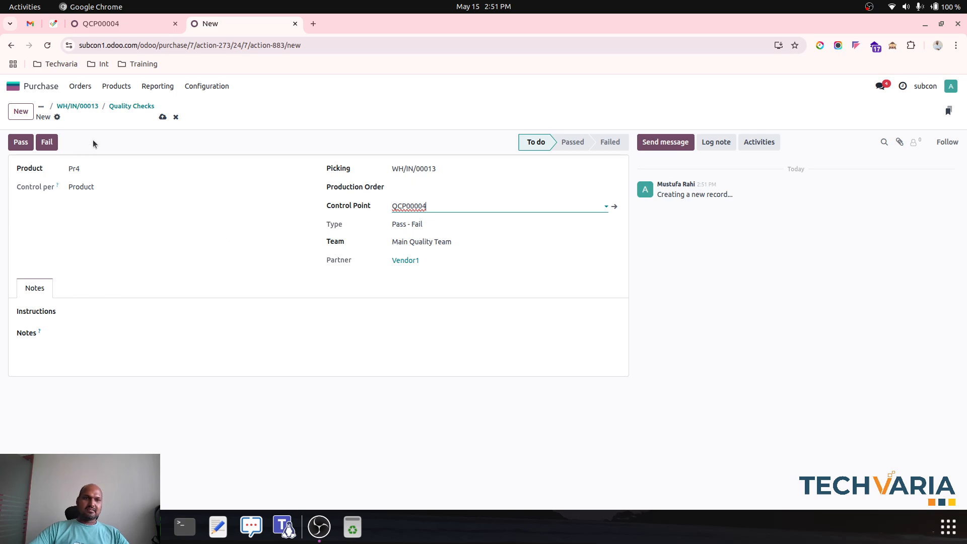
left_click(160, 119)
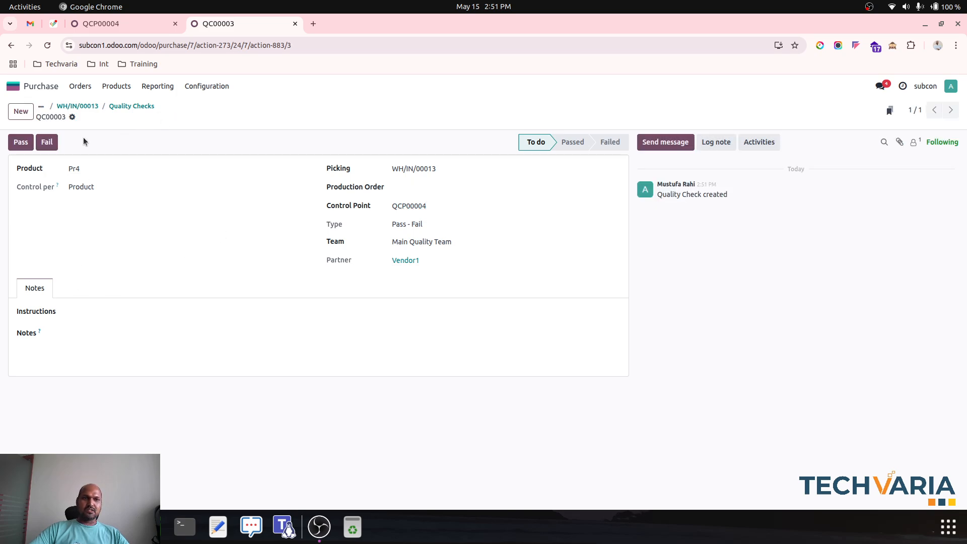
- Pass the Pr4 quality check and return to receipt WH/IN/00013
left_click(21, 142)
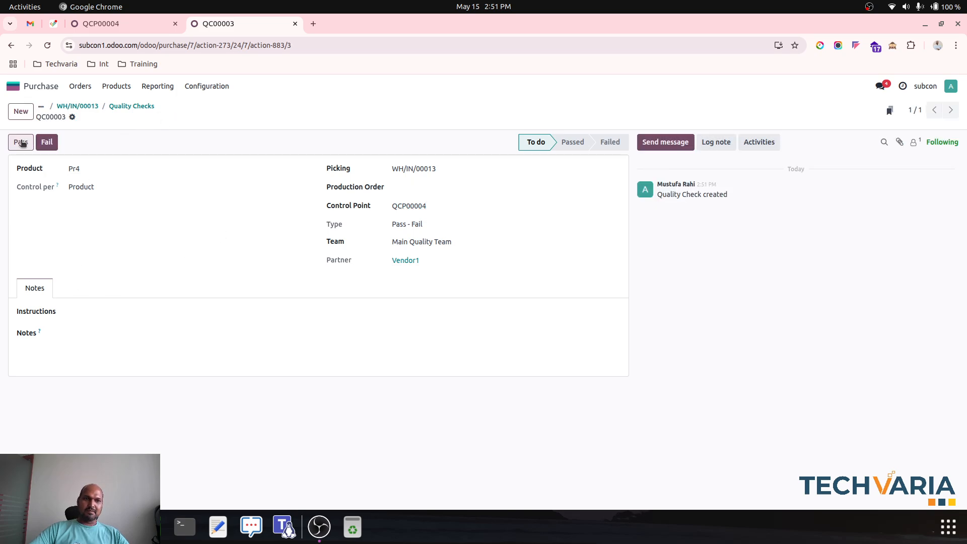
left_click(149, 106)
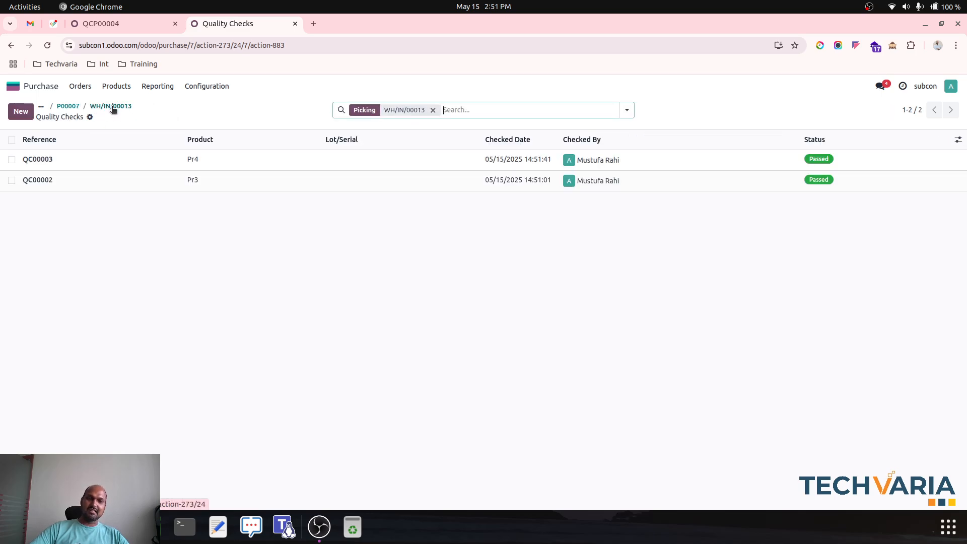
left_click(114, 107)
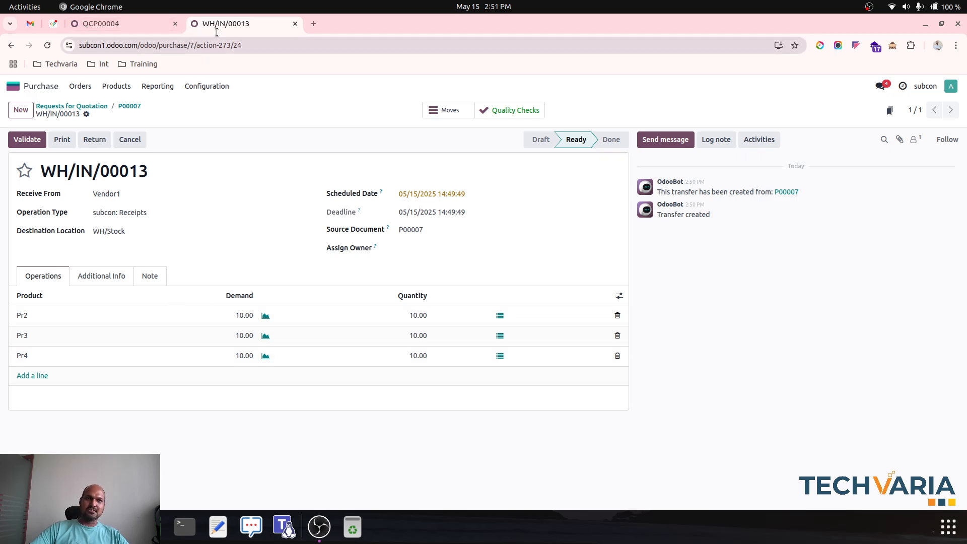
- Review the control frequency settings of control points QCP00004, QCP00003 and QCP00002, and return to the receipt
left_click(143, 25)
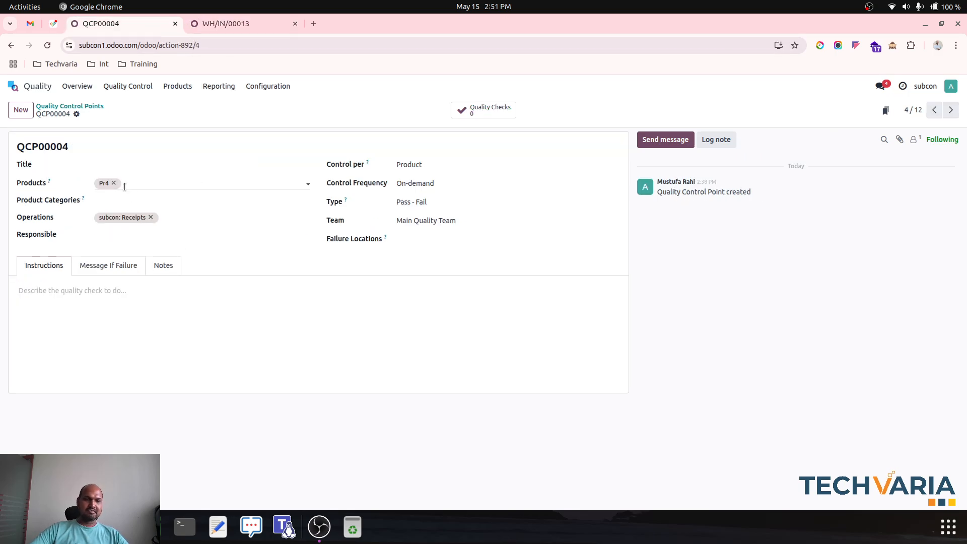
left_click(934, 110)
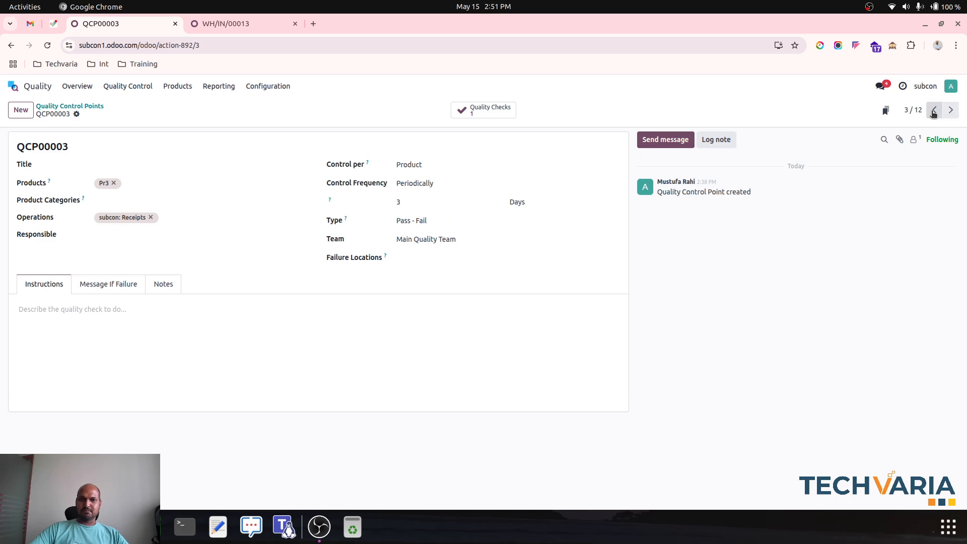
left_click(935, 110)
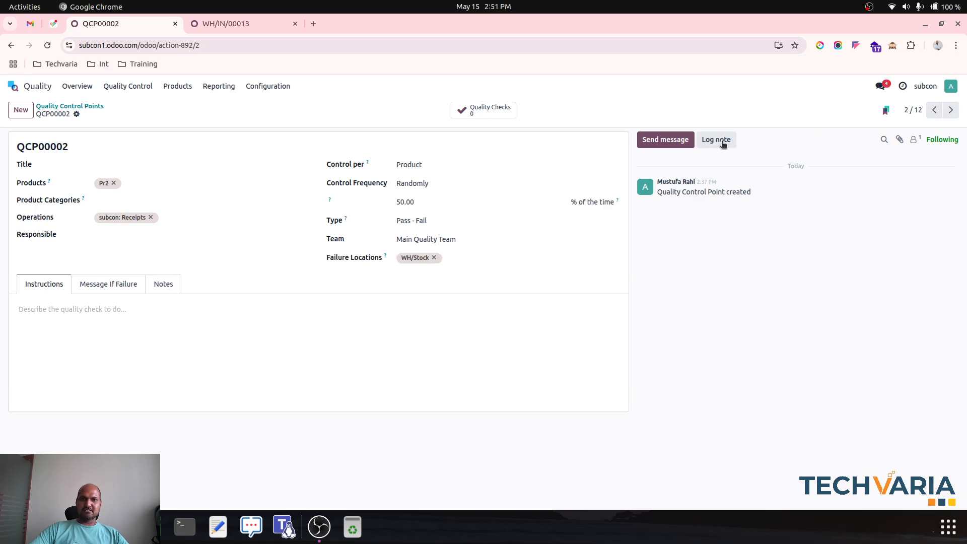
left_click(210, 28)
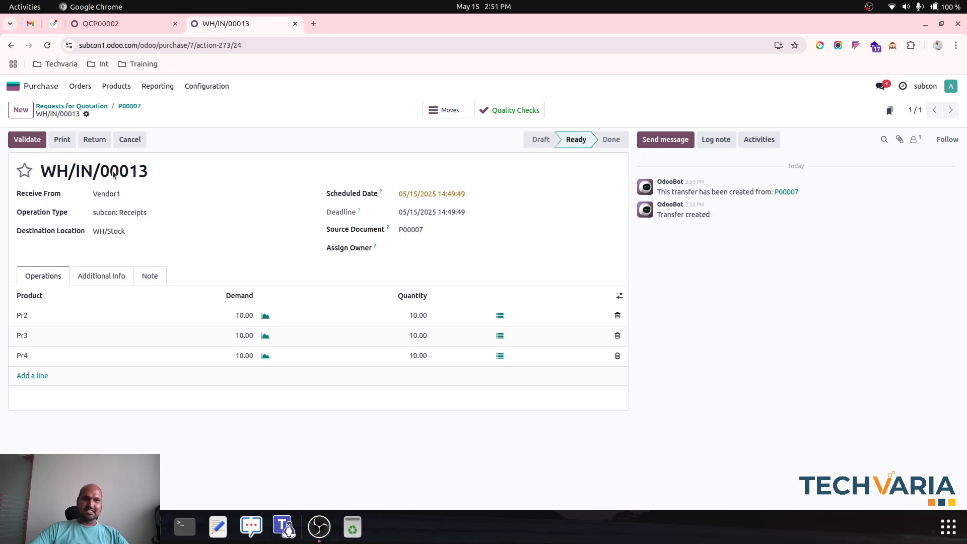
- Set the received quantity of Pr2 to 3 on receipt WH/IN/00013 and validate it with a backorder
left_click(417, 315)
type("3")
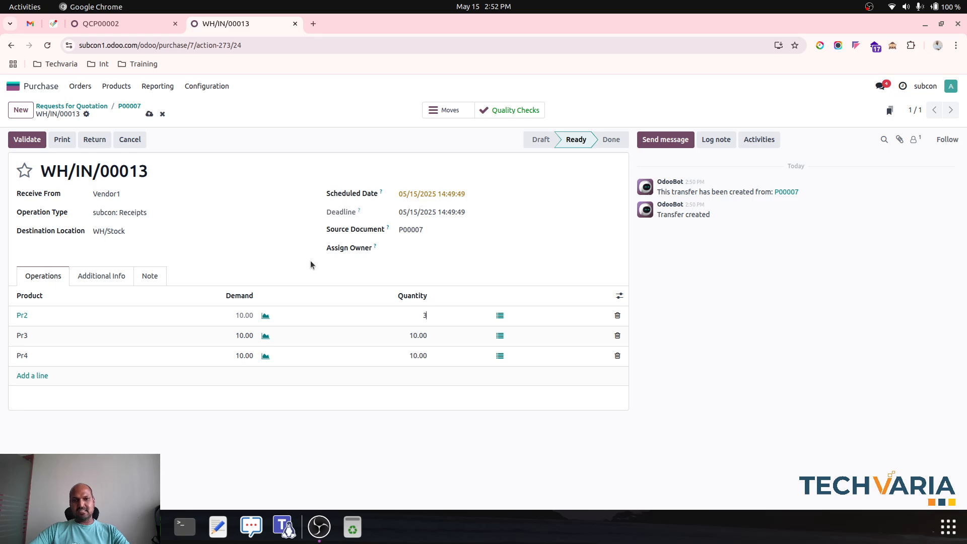
left_click(274, 250)
left_click(149, 114)
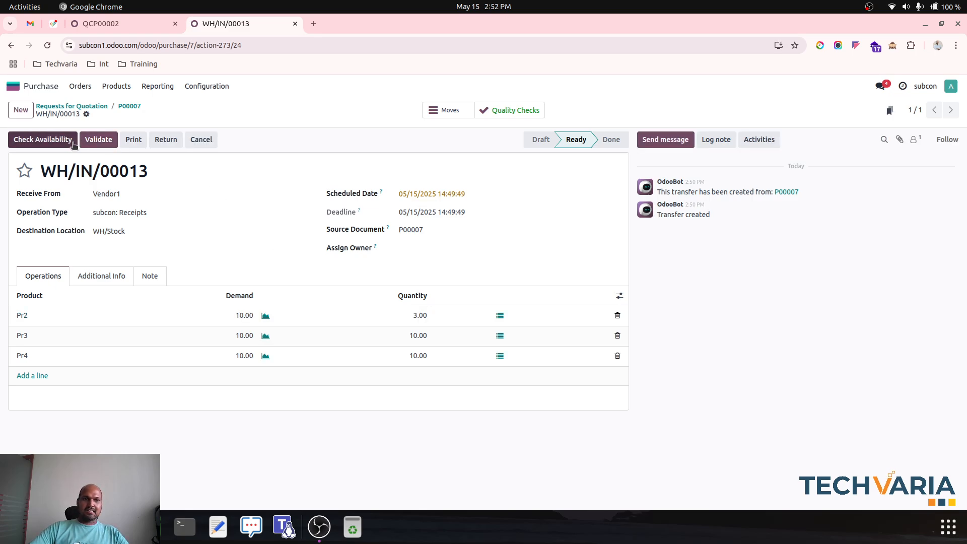
left_click(99, 141)
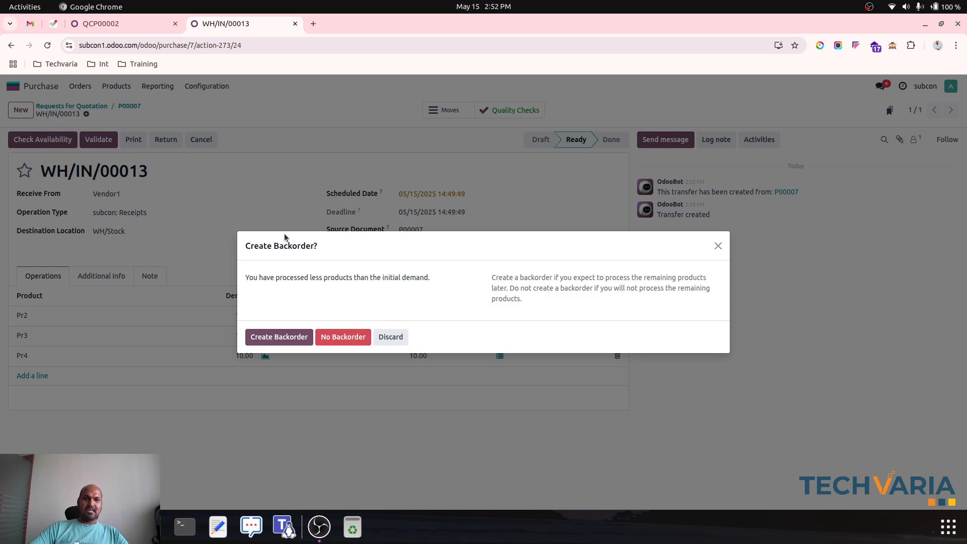
left_click(282, 337)
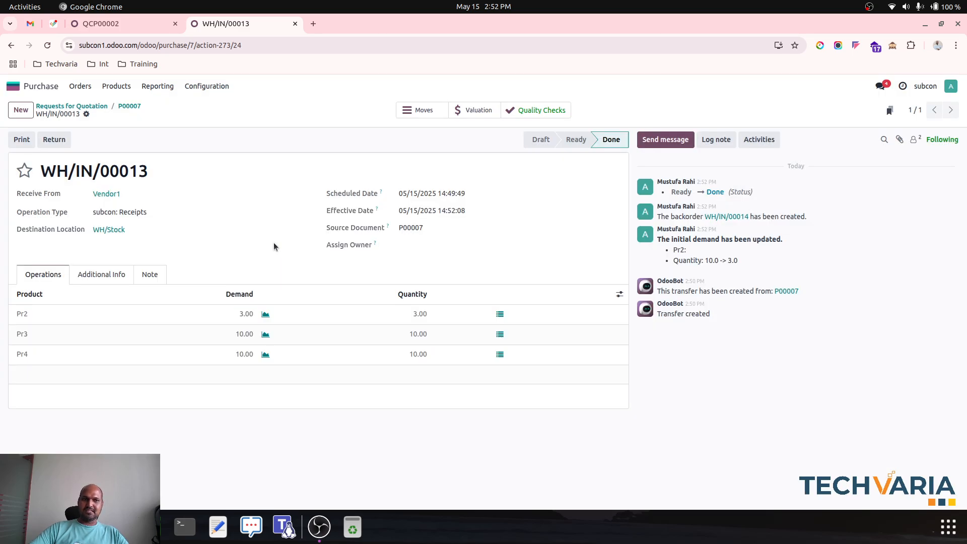
- Open the quality checks of backorder receipt WH/IN/00014 from P00007 and compare them with the control frequency of QCP00002
left_click(130, 106)
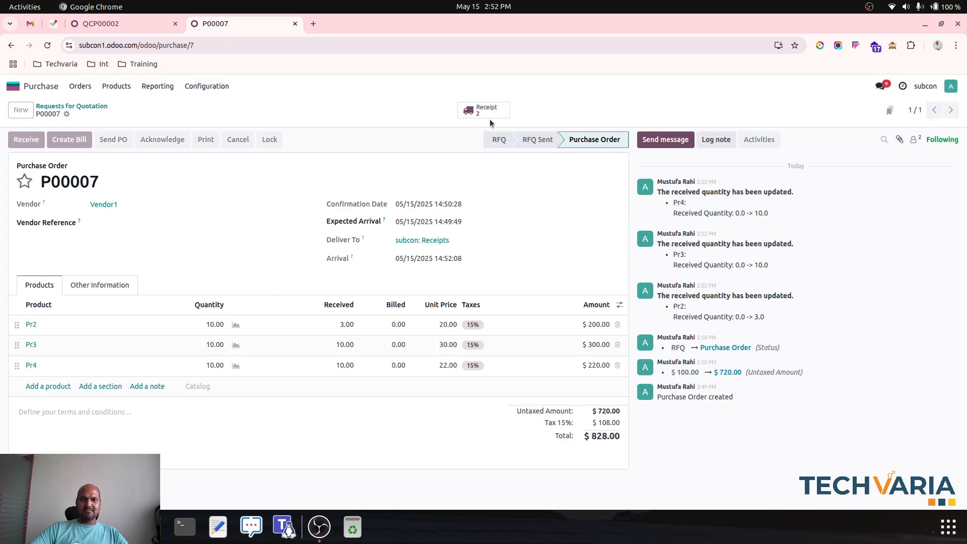
left_click(473, 109)
left_click(382, 160)
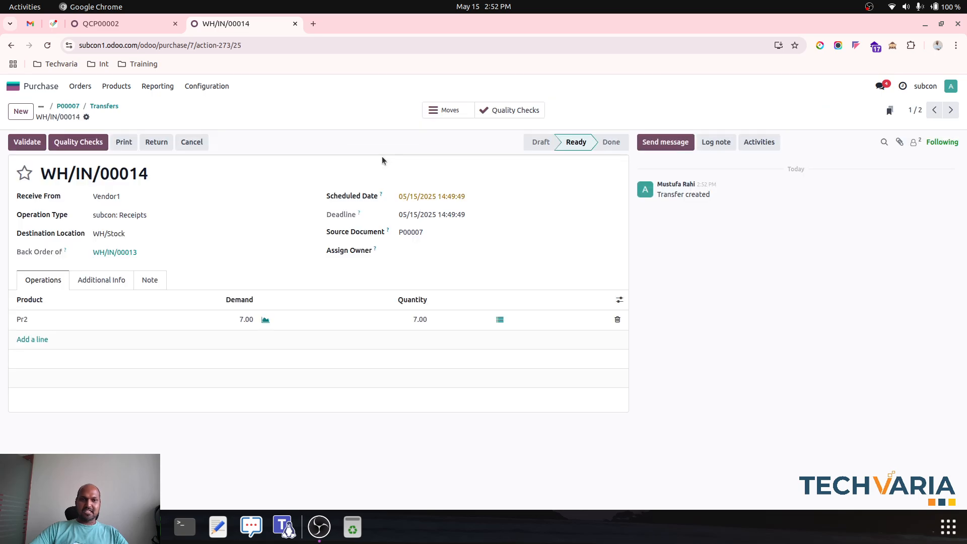
left_click(509, 114)
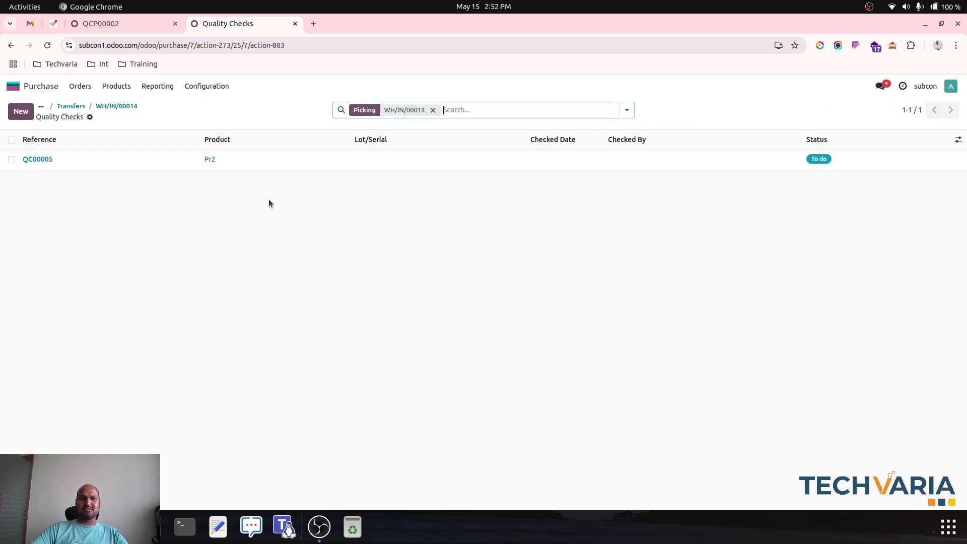
left_click(131, 24)
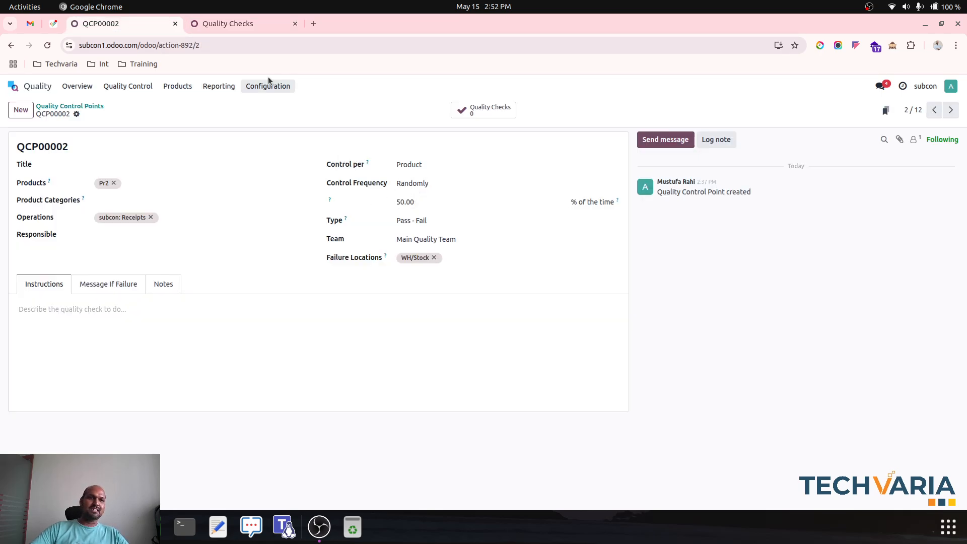
left_click(257, 25)
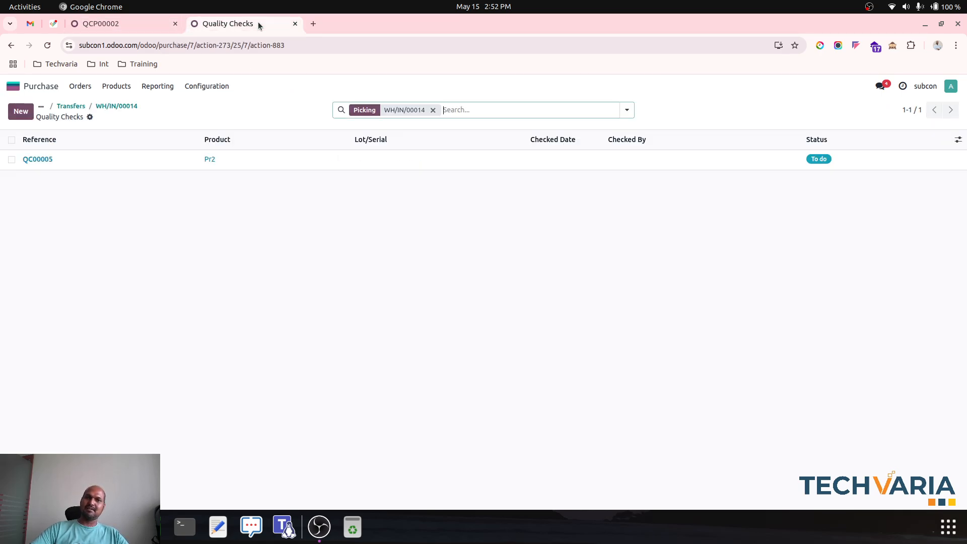
- Pass the Pr2 quality check and return to receipt WH/IN/00014
left_click(218, 161)
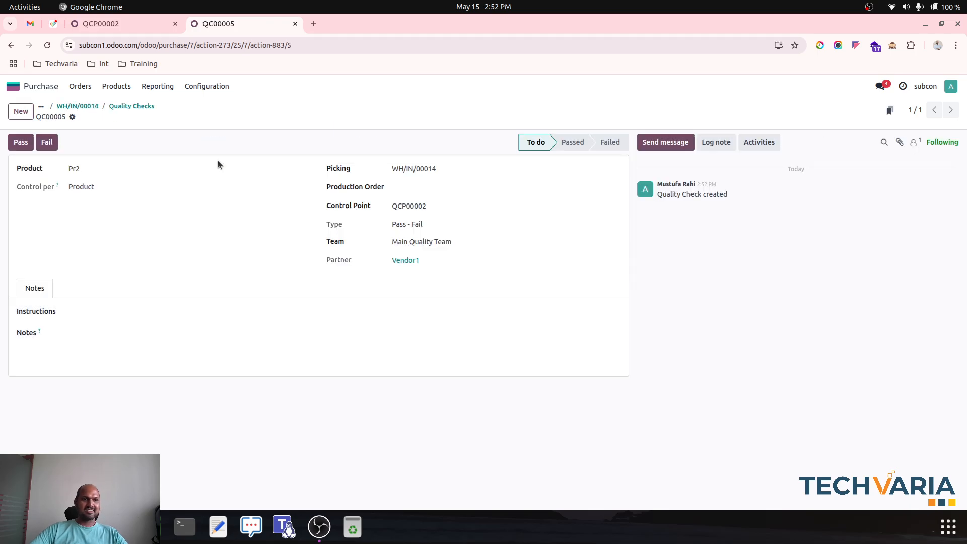
left_click(22, 142)
left_click(112, 106)
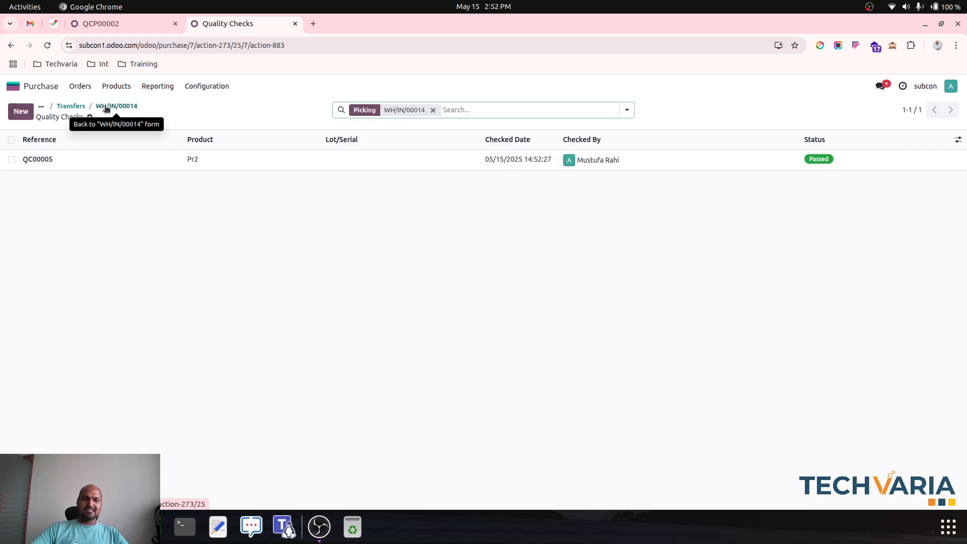
left_click(106, 107)
- Set the received quantity of Pr2 to 3 on receipt WH/IN/00014 and validate it with a backorder
left_click(395, 321)
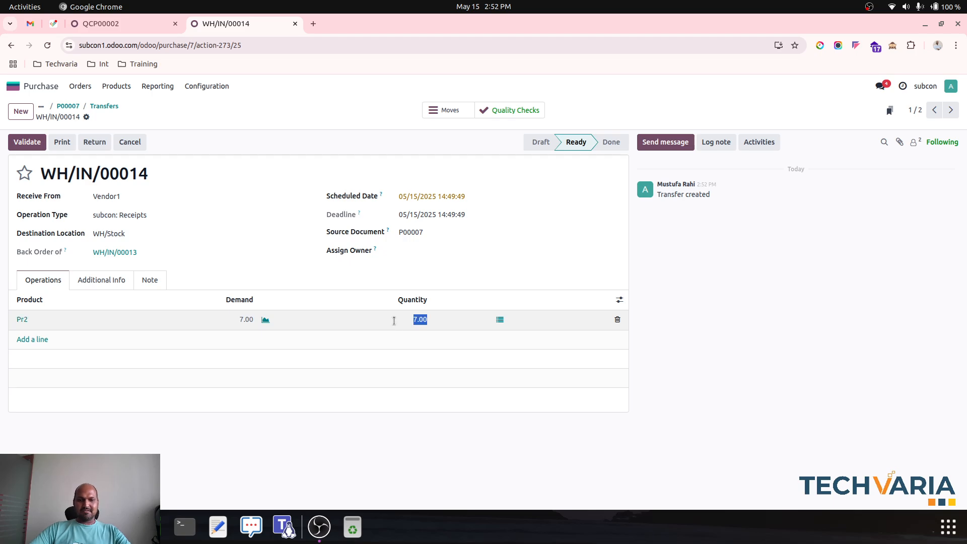
type("3")
left_click(358, 276)
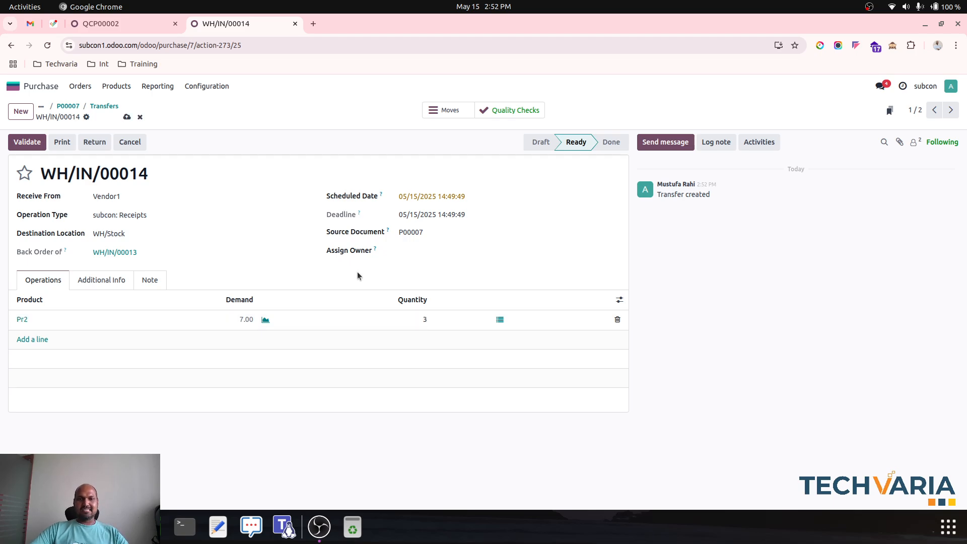
left_click(127, 117)
left_click(97, 142)
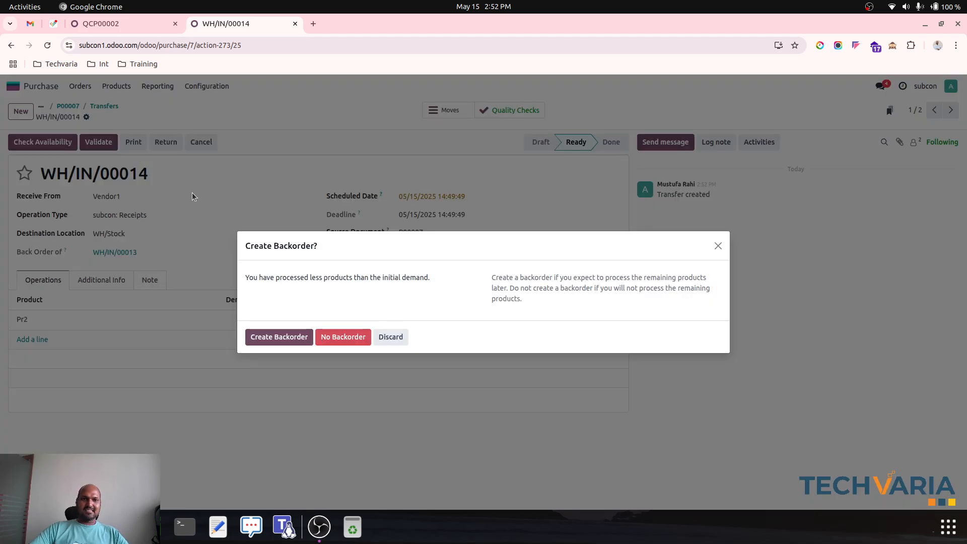
left_click(264, 338)
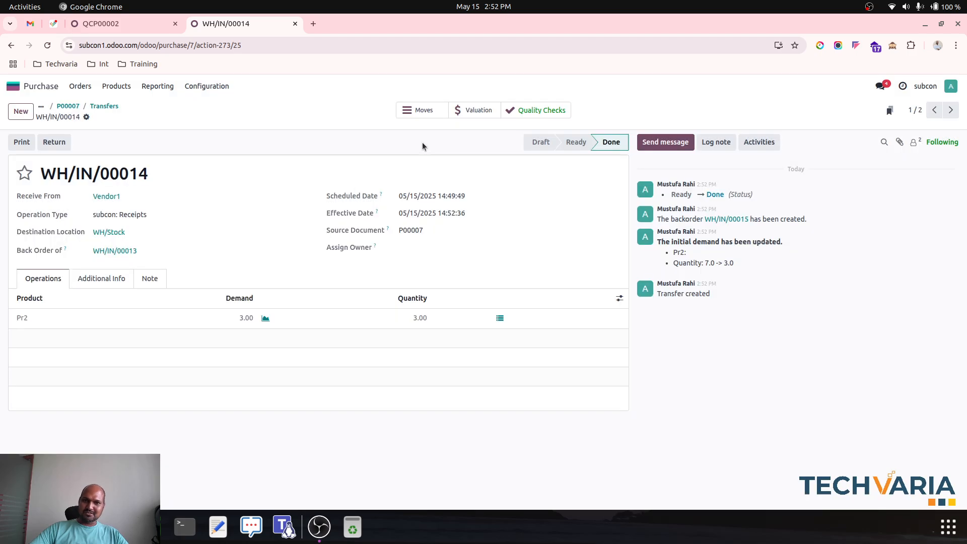
- Open the new backorder receipt WH/IN/00015 from P00007 and compare it with the control frequency of QCP00002
left_click(102, 107)
left_click(129, 106)
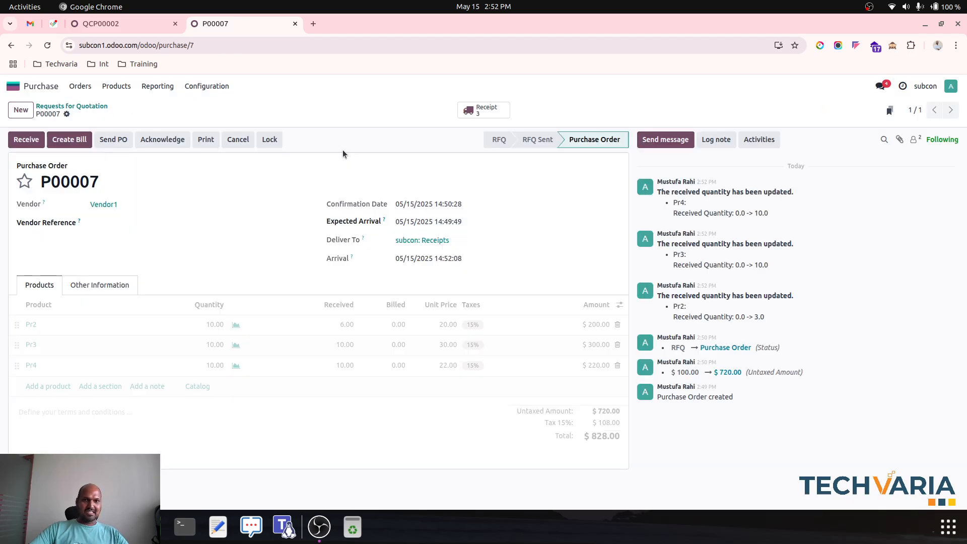
left_click(473, 110)
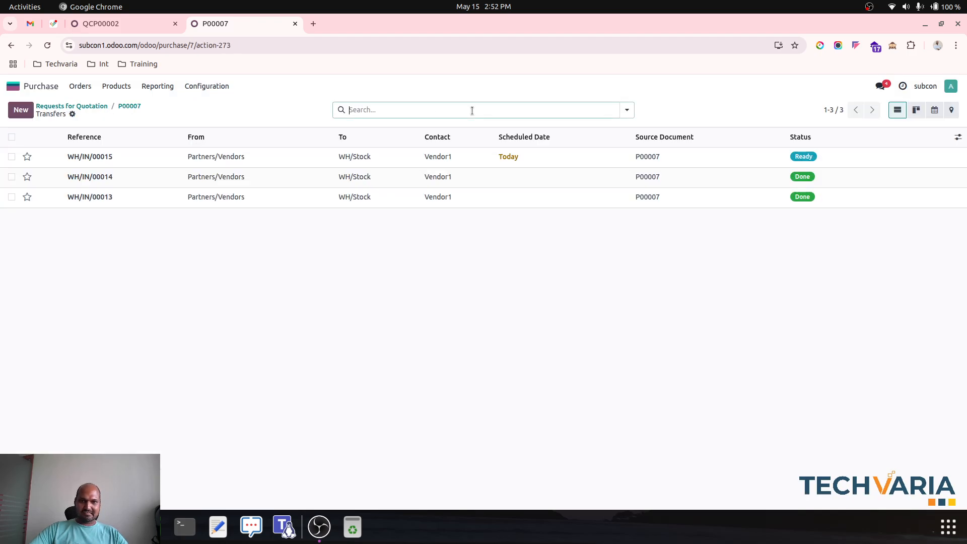
left_click(392, 162)
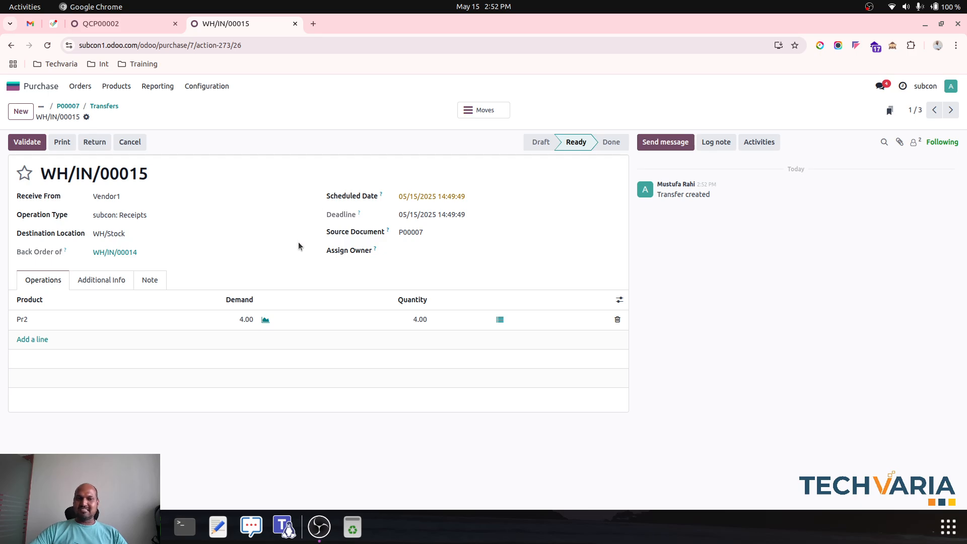
left_click(144, 20)
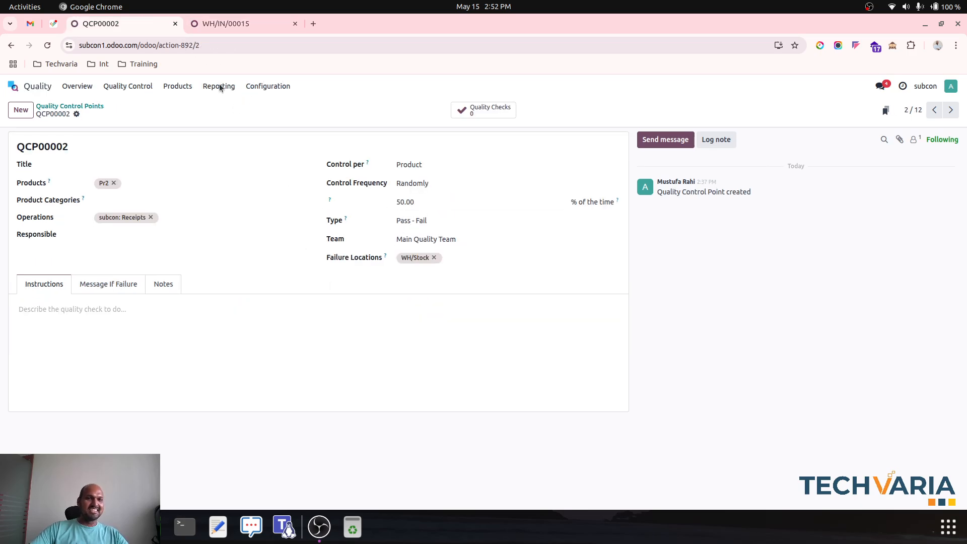
left_click(206, 21)
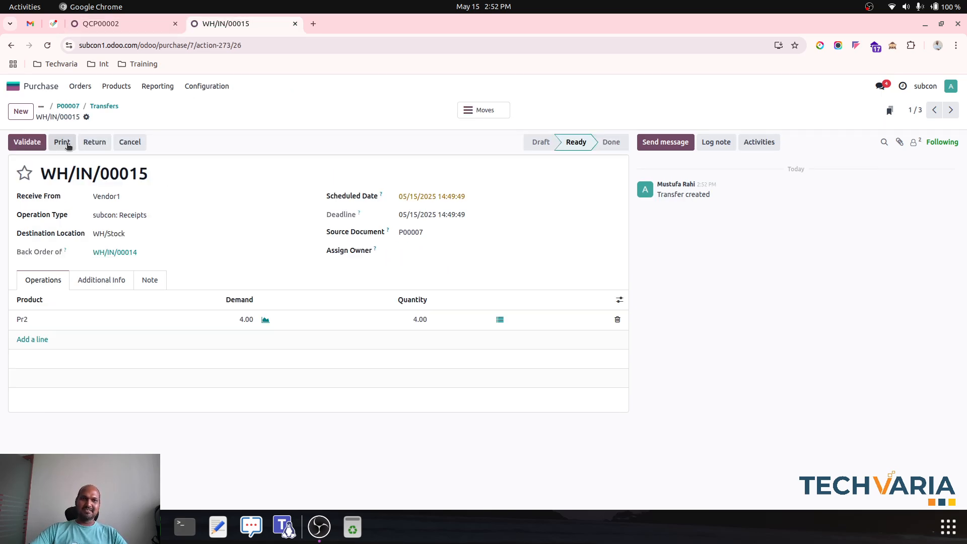
- Validate receipt WH/IN/00015 for the remaining Pr2 quantity and return to purchase order P00007
left_click(35, 143)
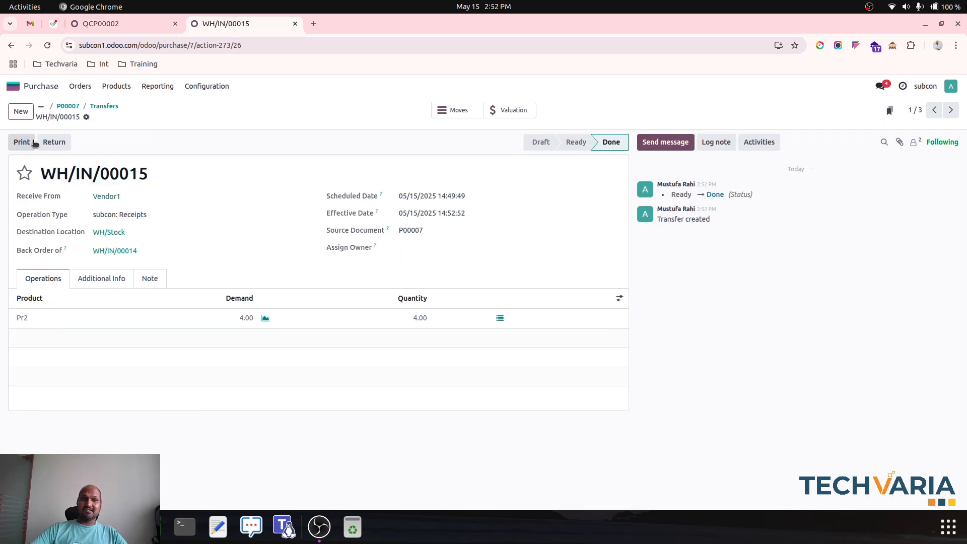
left_click(112, 107)
left_click(128, 105)
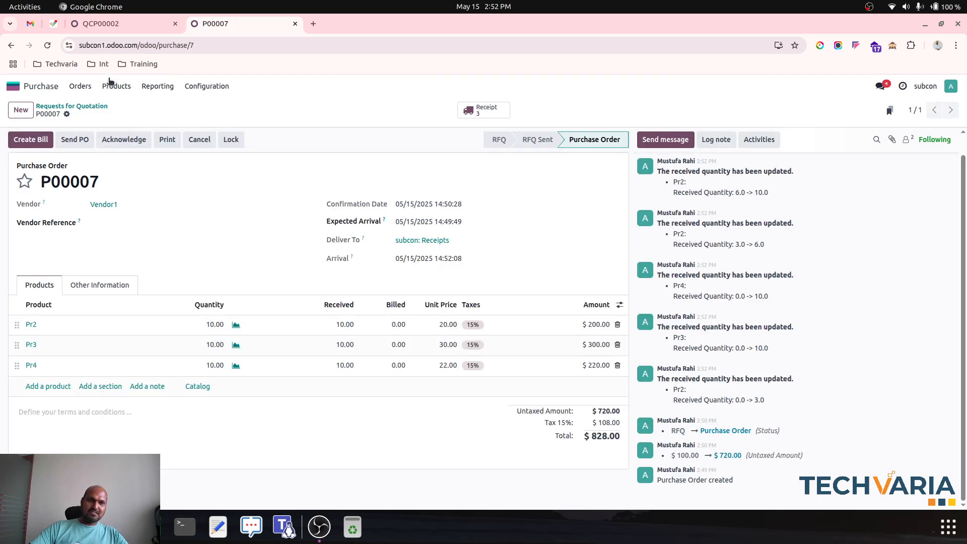
- Review the control frequency settings of the receipt quality control points QCP00001 through QCP00004
left_click(132, 23)
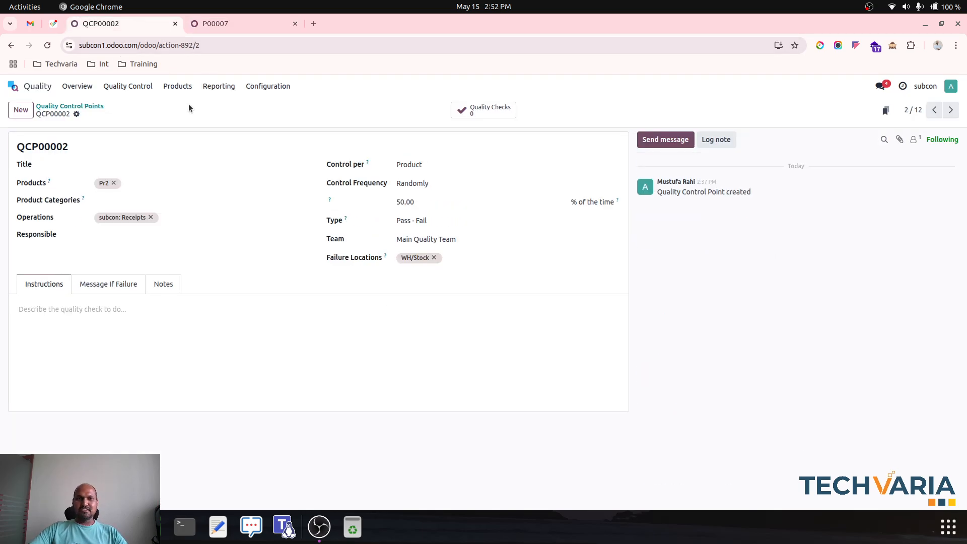
left_click(91, 106)
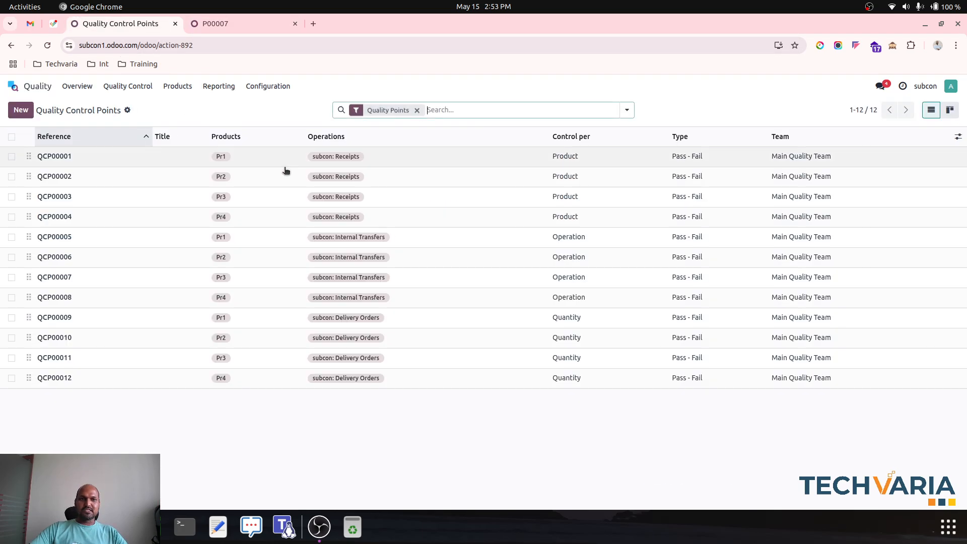
left_click(234, 158)
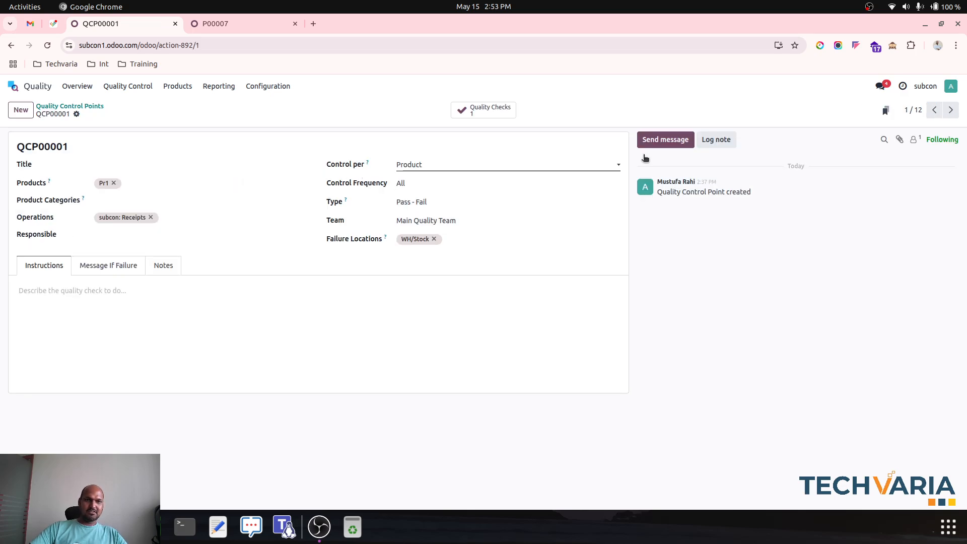
left_click(952, 110)
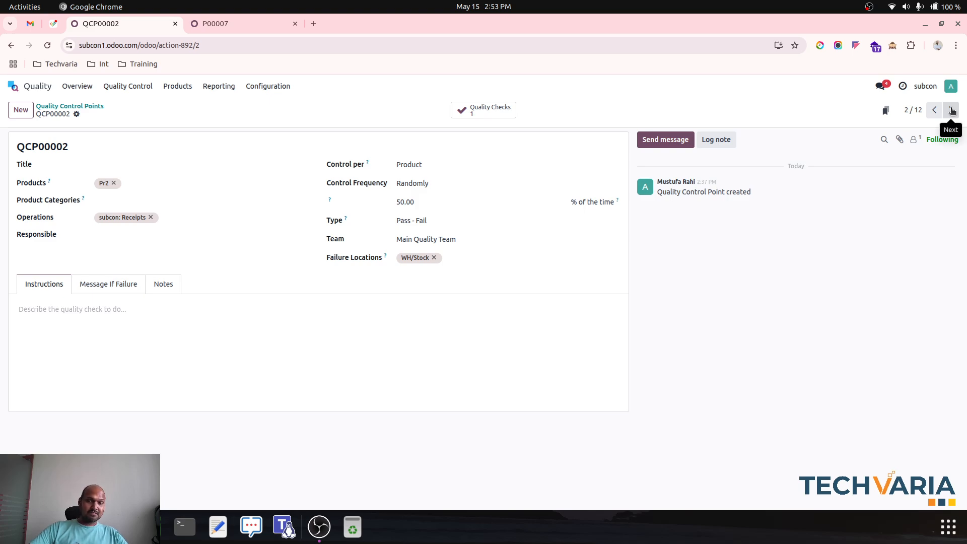
left_click(952, 110)
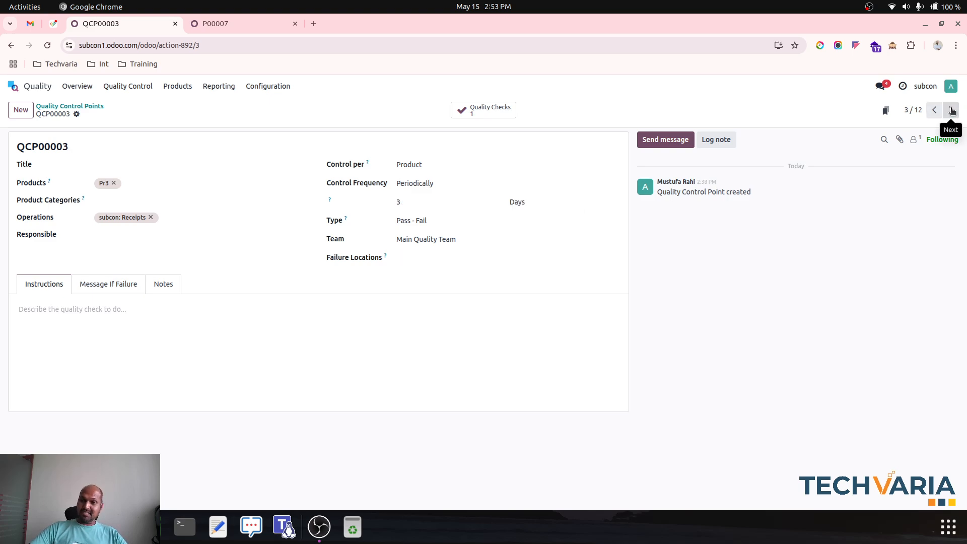
left_click(952, 110)
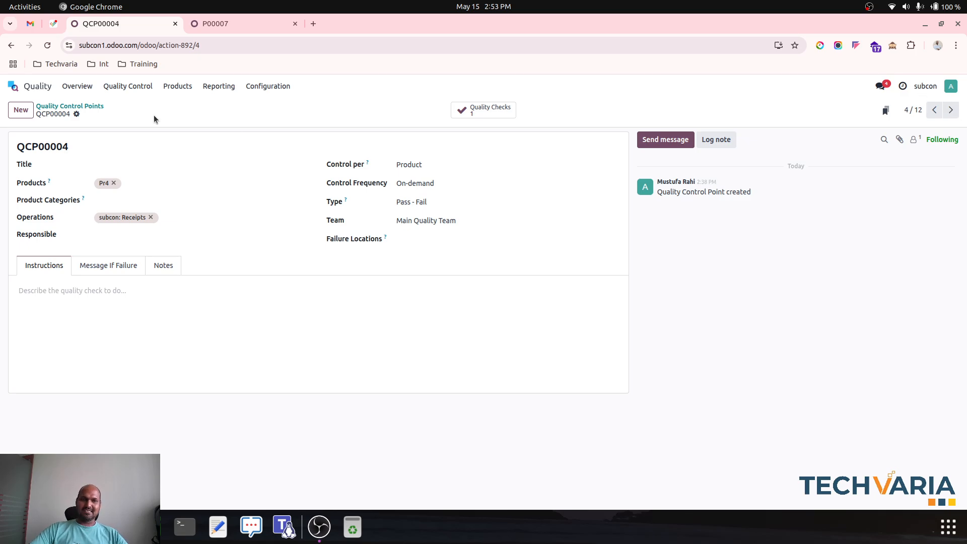
- Open internal transfer control point QCP00005 for Pr1 and examine its Control per setting and Control Frequency options
left_click(95, 106)
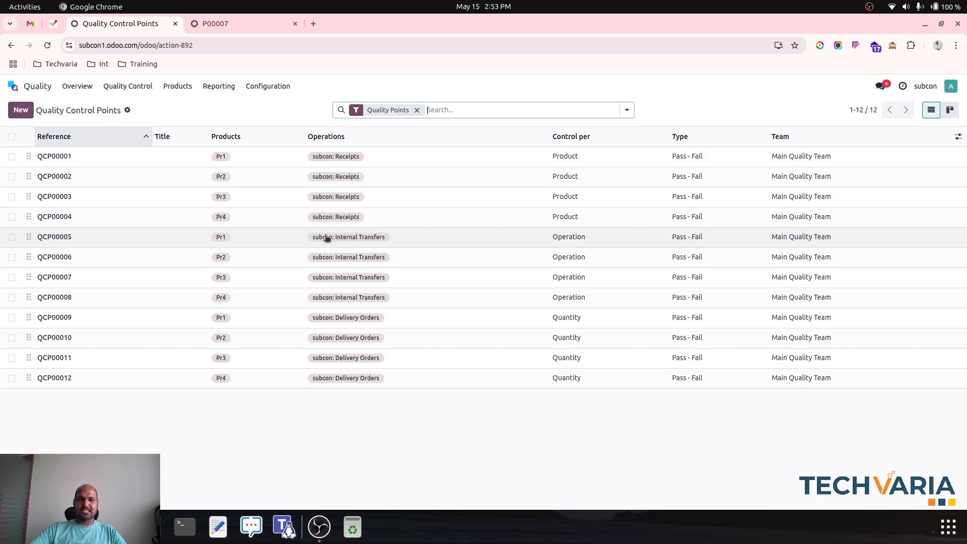
left_click(327, 238)
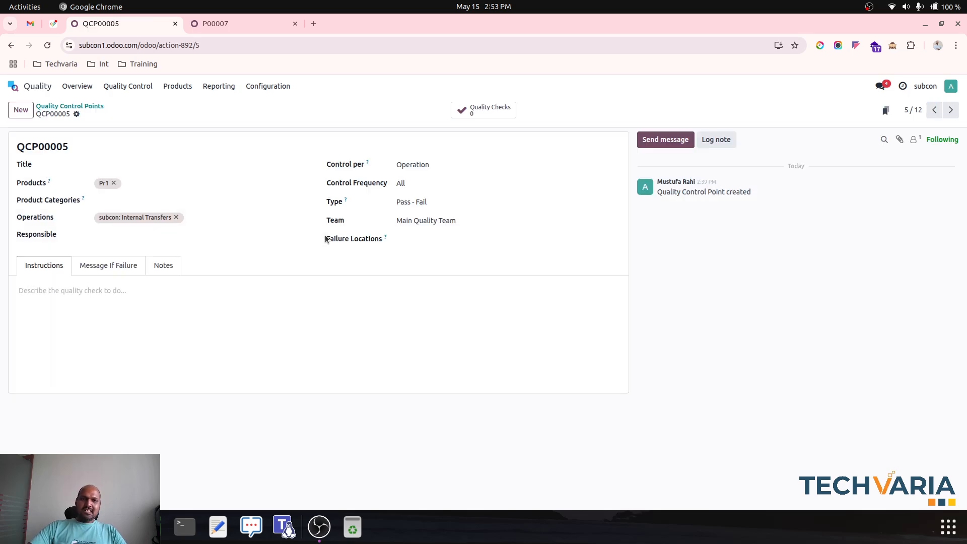
left_click(434, 164)
left_click(434, 164)
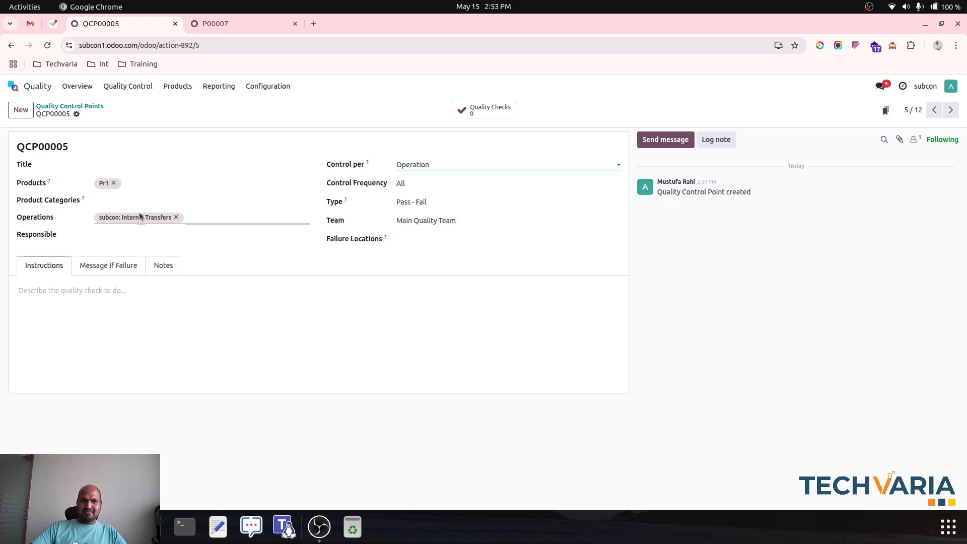
left_click(429, 185)
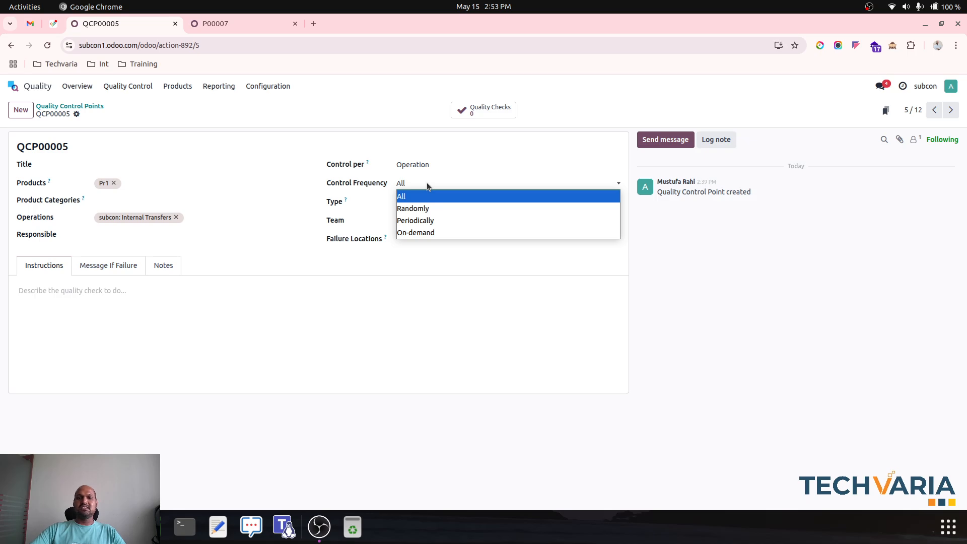
left_click(427, 184)
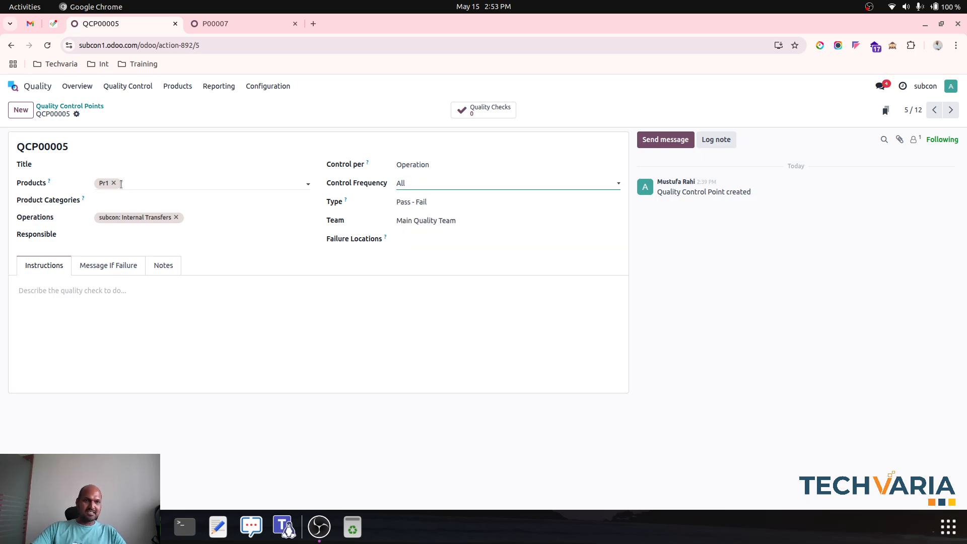
- Leave purchase order P00007 and open the Inventory app's overview
left_click(223, 20)
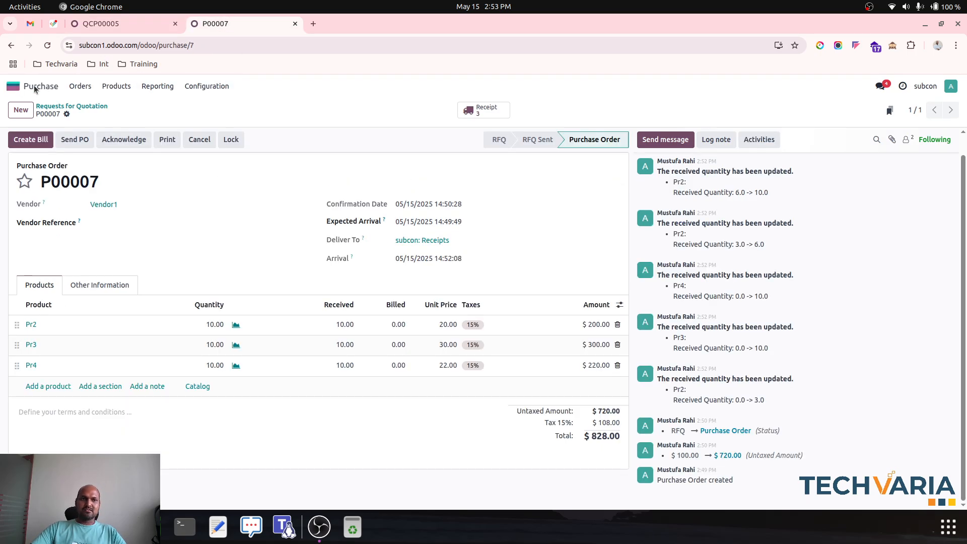
left_click(13, 87)
left_click(376, 310)
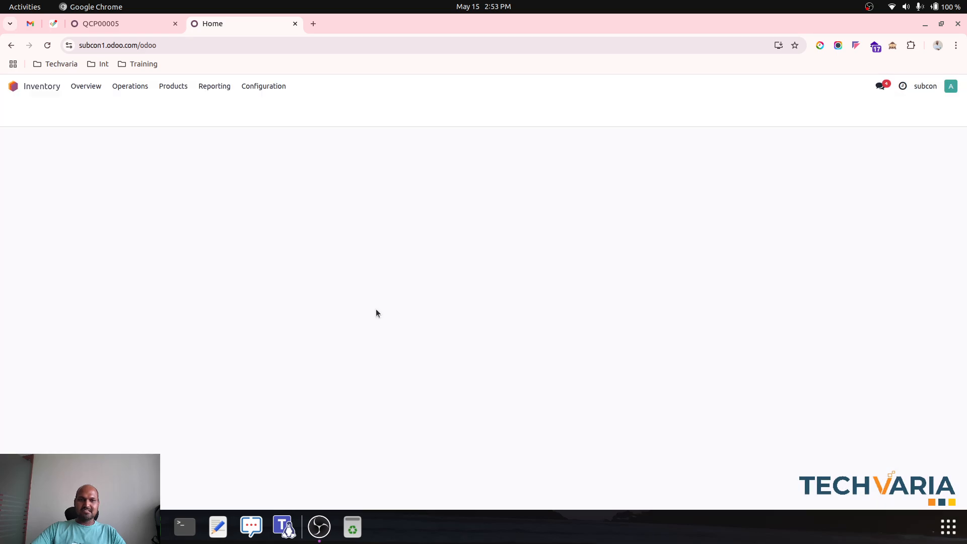
left_click(377, 142)
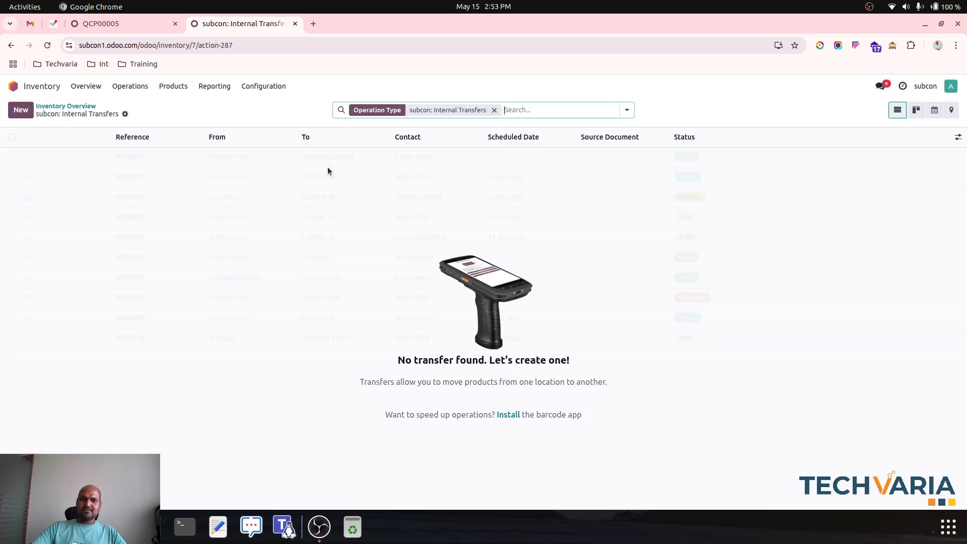
left_click(20, 110)
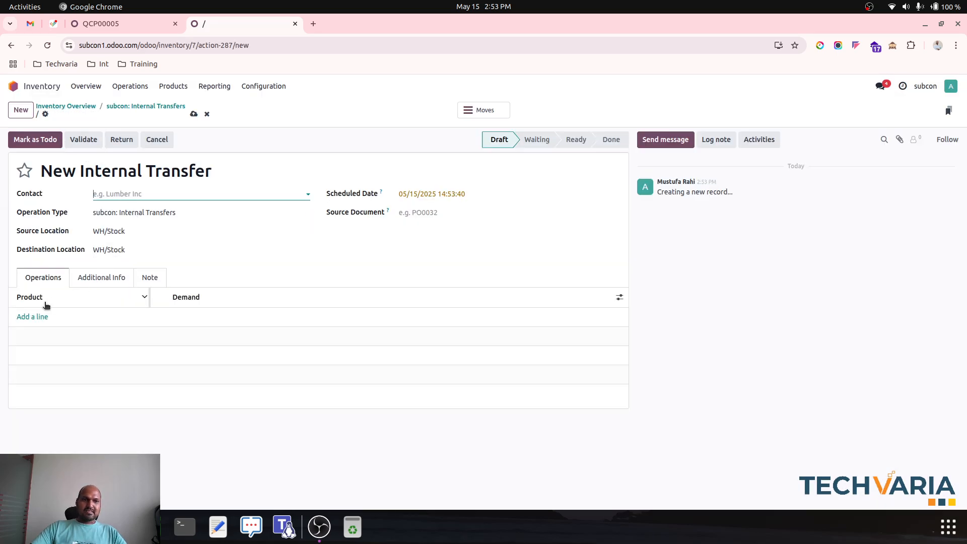
left_click(121, 250)
left_click(163, 248)
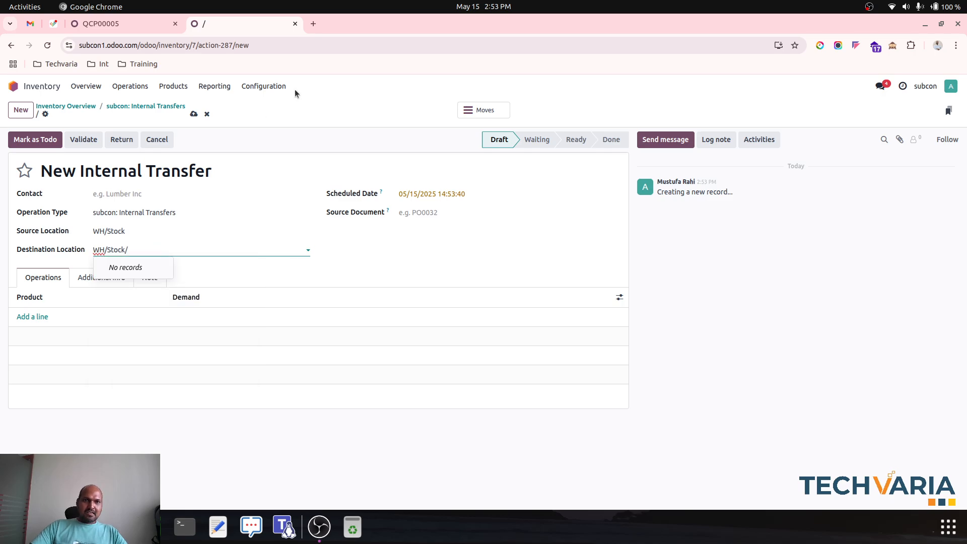
left_click(207, 114)
- Create and save an internal location named S1 with parent location WH/Stock, and return to the locations list
left_click(261, 87)
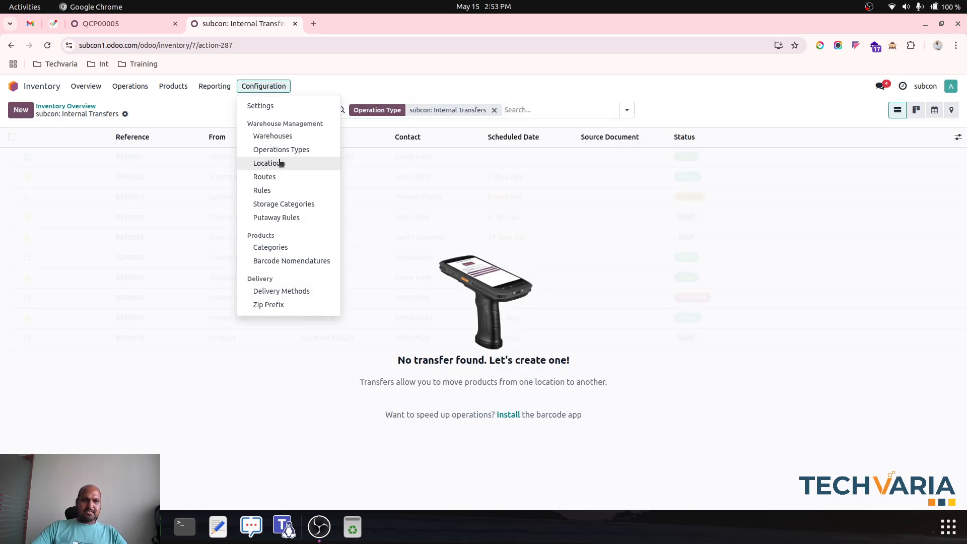
left_click(268, 164)
left_click(21, 110)
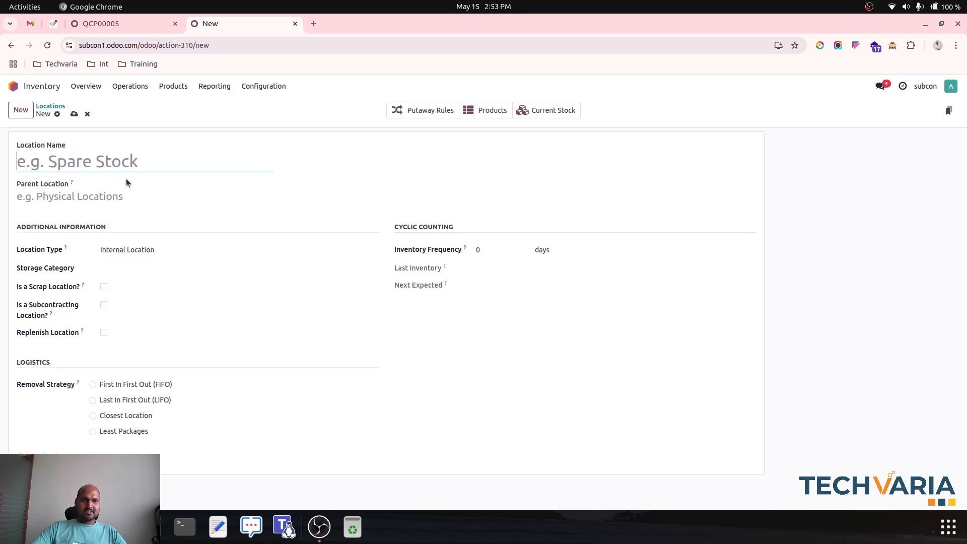
type("A")
key("BackSpace")
type("S1")
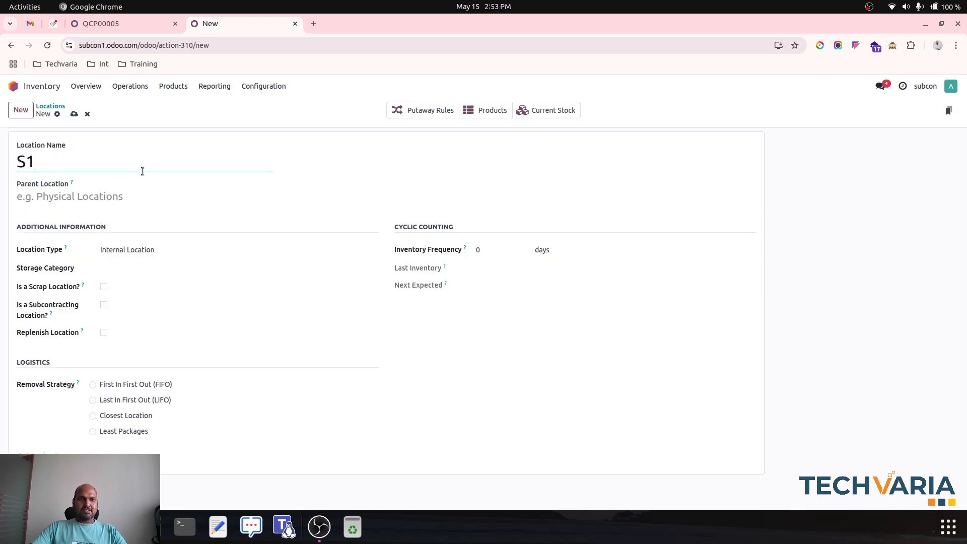
left_click(107, 196)
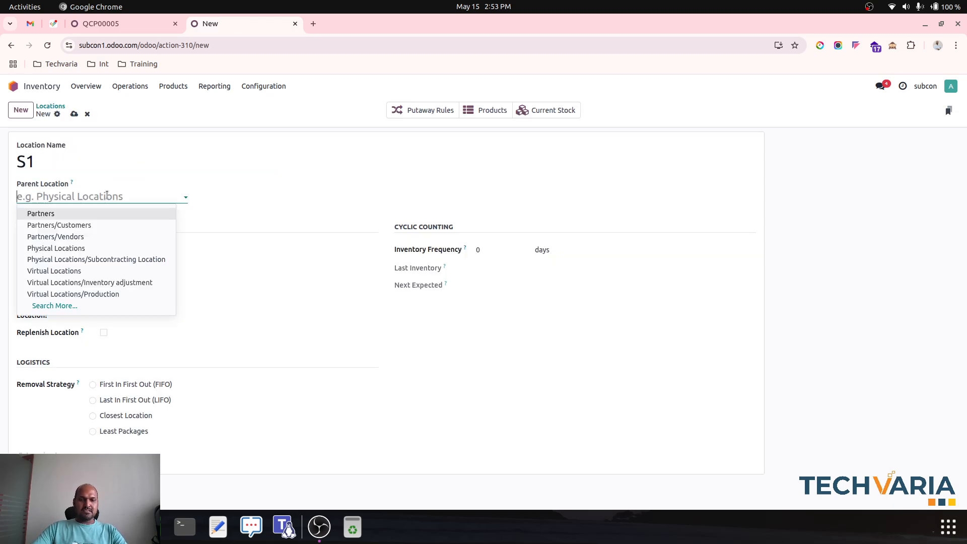
type("sto")
left_click(82, 225)
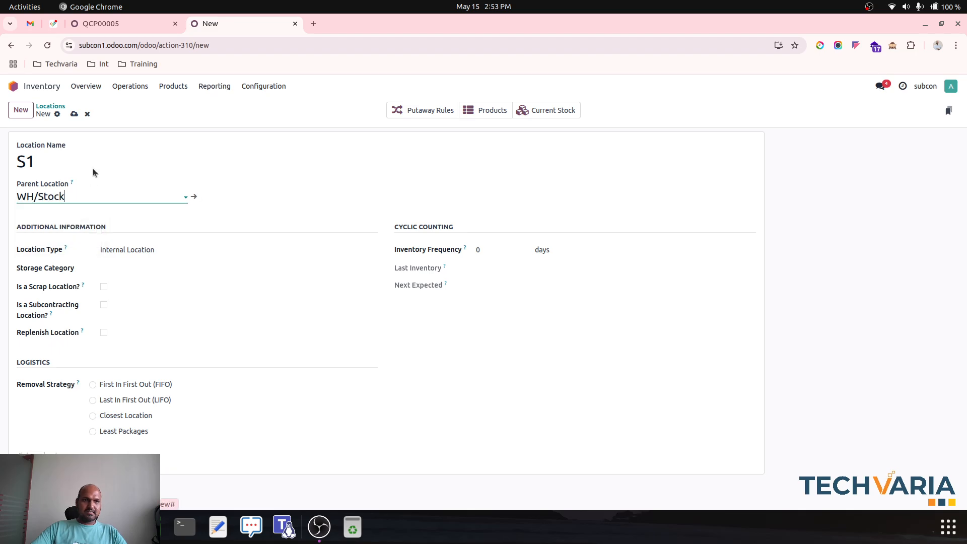
left_click(74, 116)
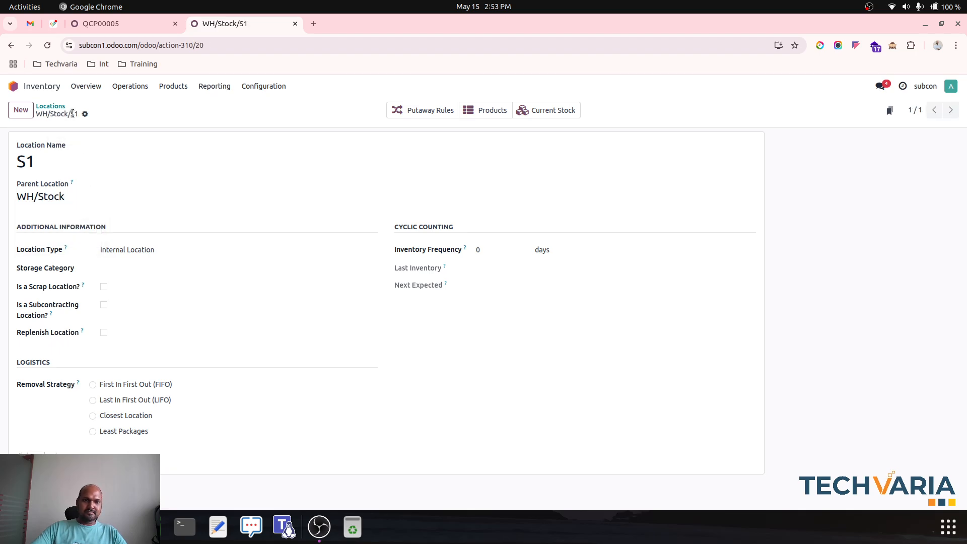
left_click(57, 104)
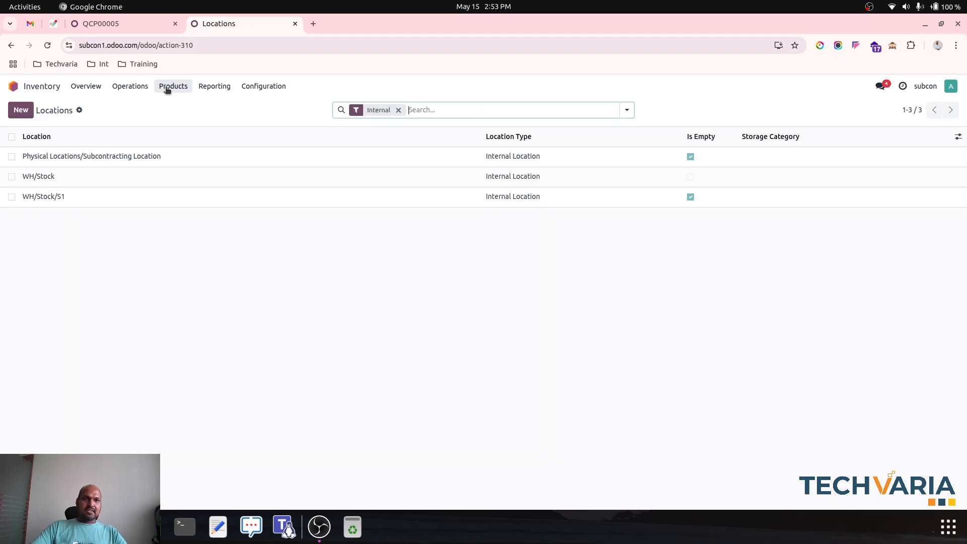
- Start a new internal transfer from WH/Stock and set its destination location to WH/Stock/S1
left_click(130, 86)
left_click(89, 88)
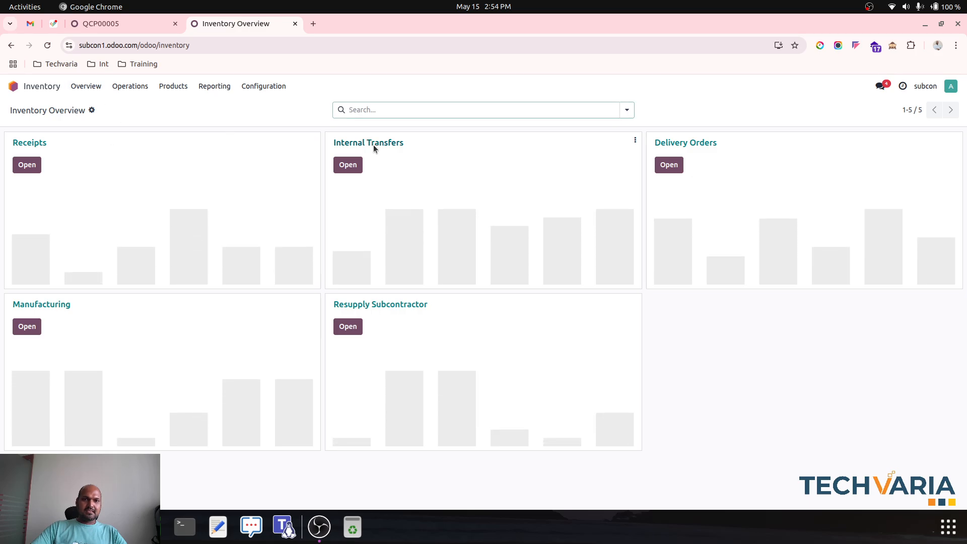
left_click(374, 142)
left_click(22, 111)
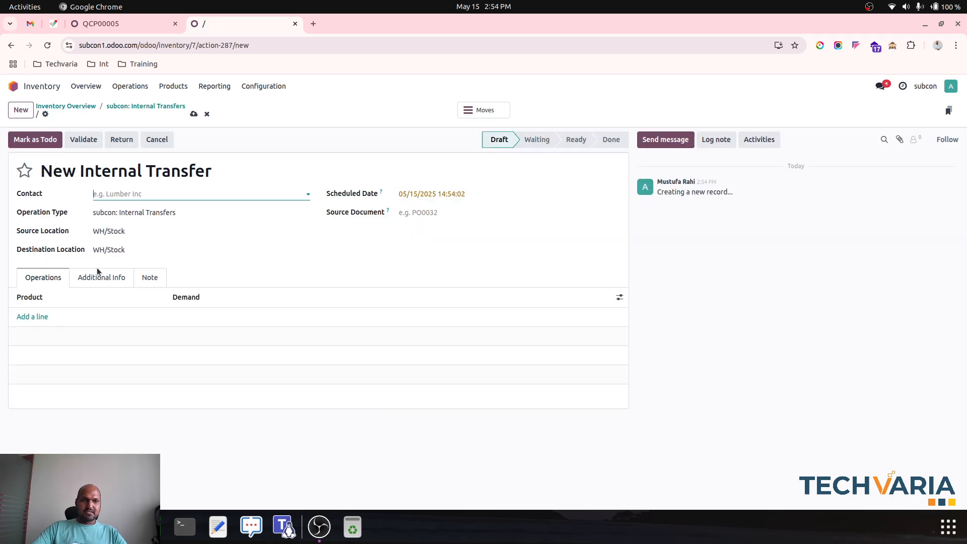
left_click(149, 246)
left_click(150, 246)
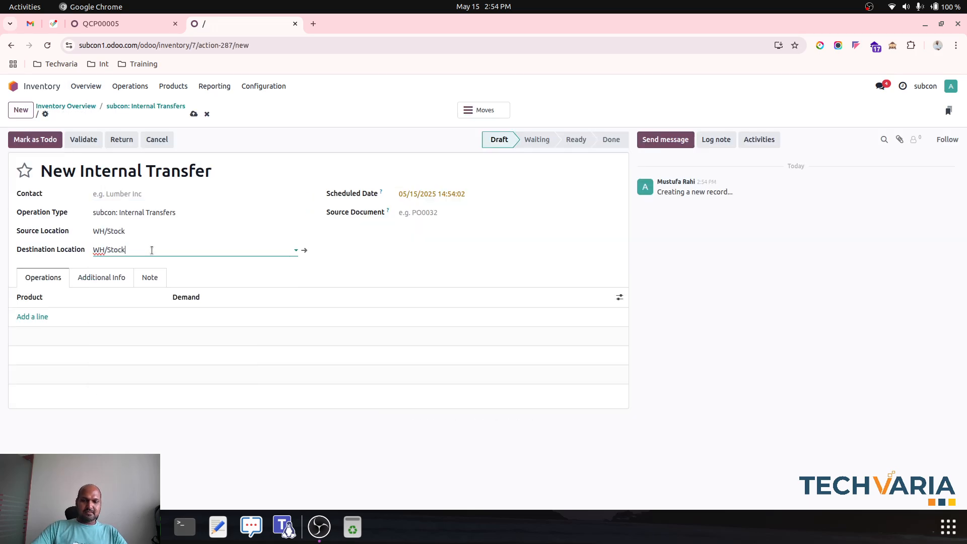
type("/")
left_click(149, 266)
- Add product Pr1 with a demand of 2 to the internal transfer and save it
left_click(37, 315)
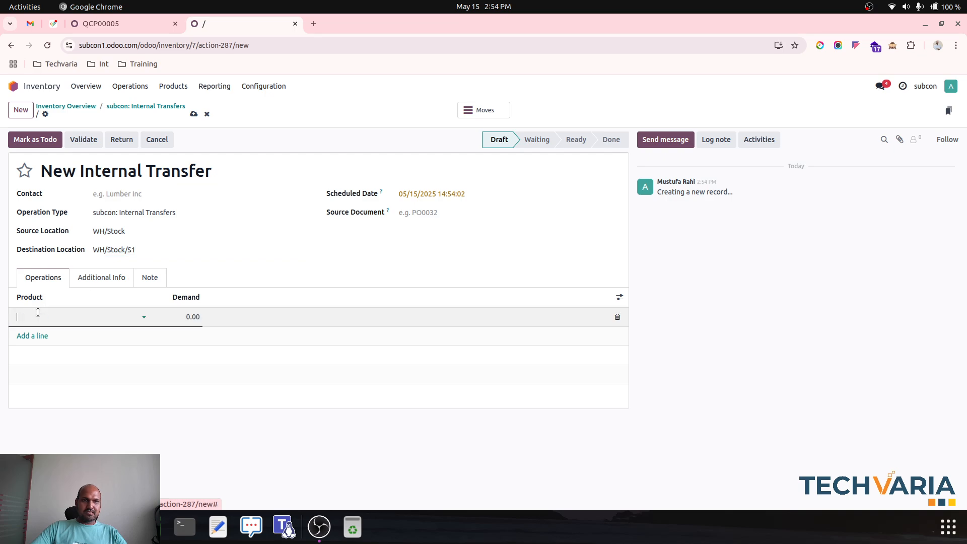
left_click(49, 374)
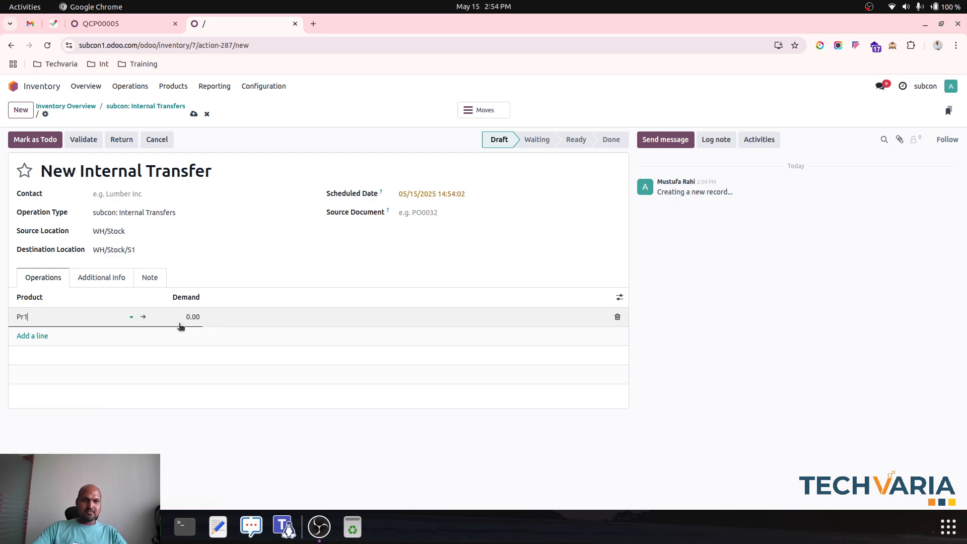
left_click(186, 318)
type("2")
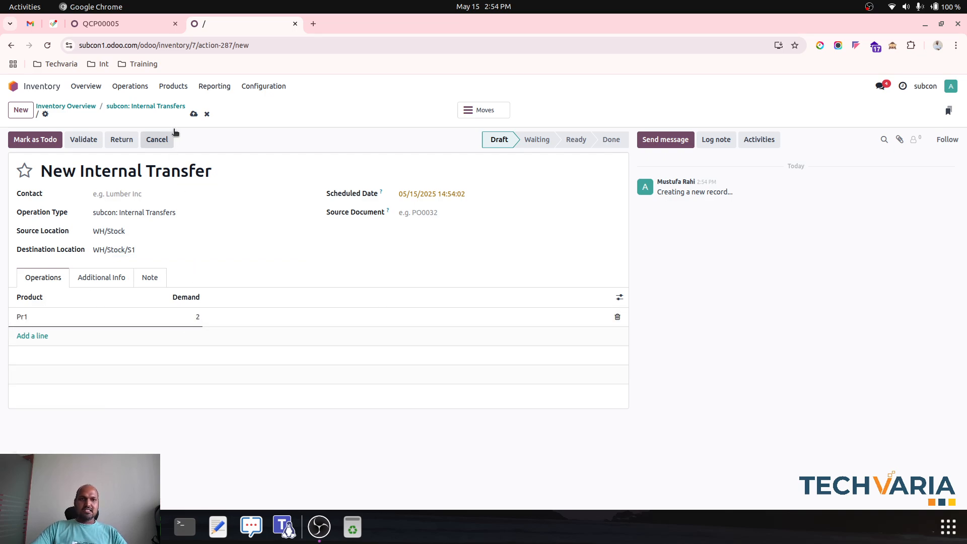
left_click(193, 114)
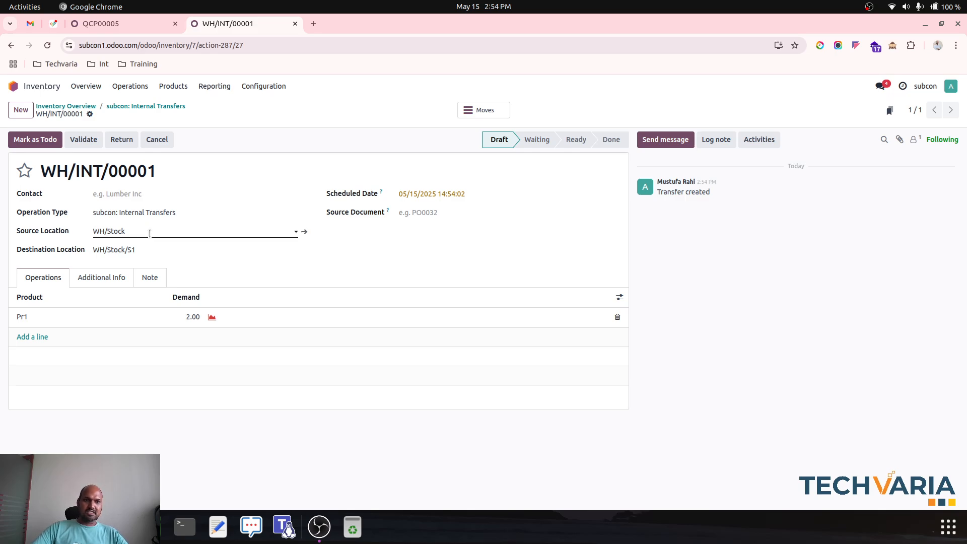
- Open purchase order P00006 in the Purchase app and view its receipt
left_click(146, 23)
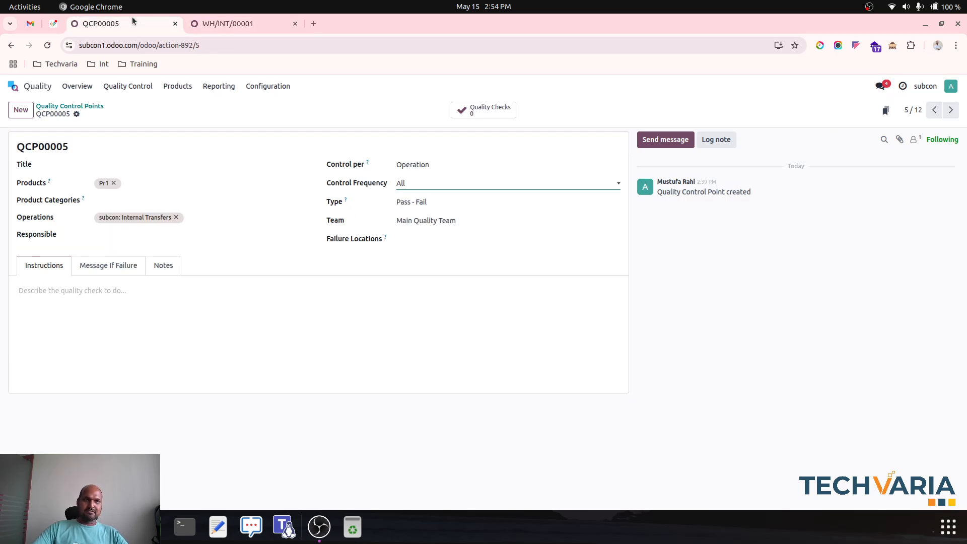
left_click(88, 106)
left_click(34, 91)
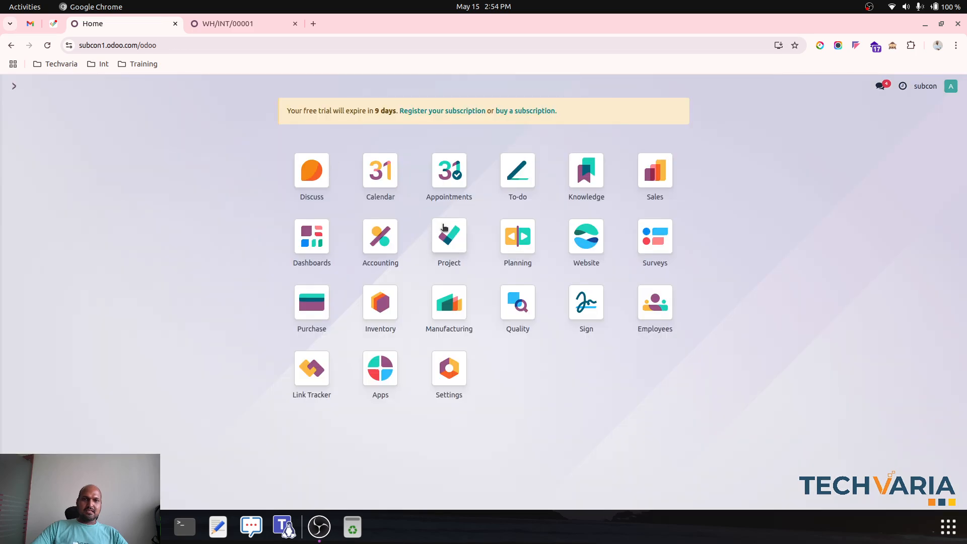
left_click(325, 312)
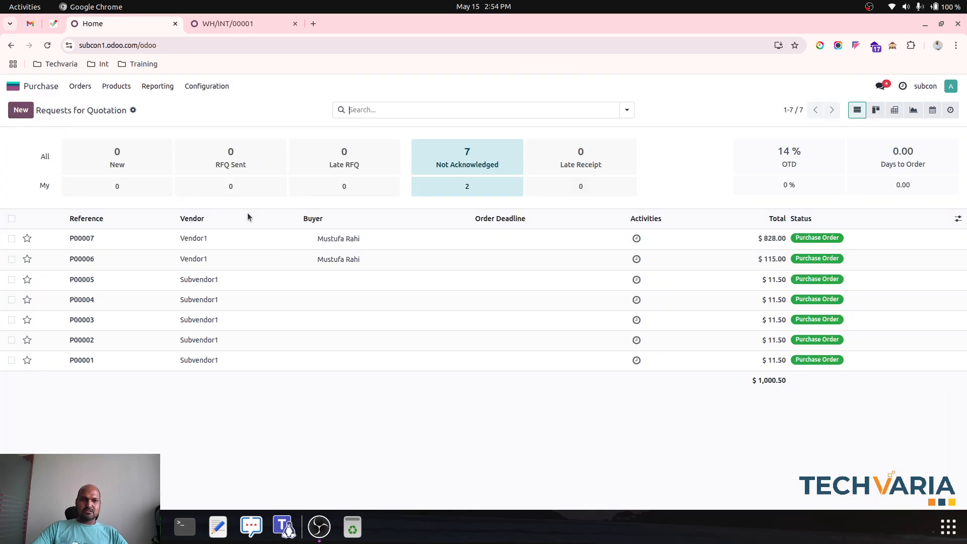
left_click(225, 257)
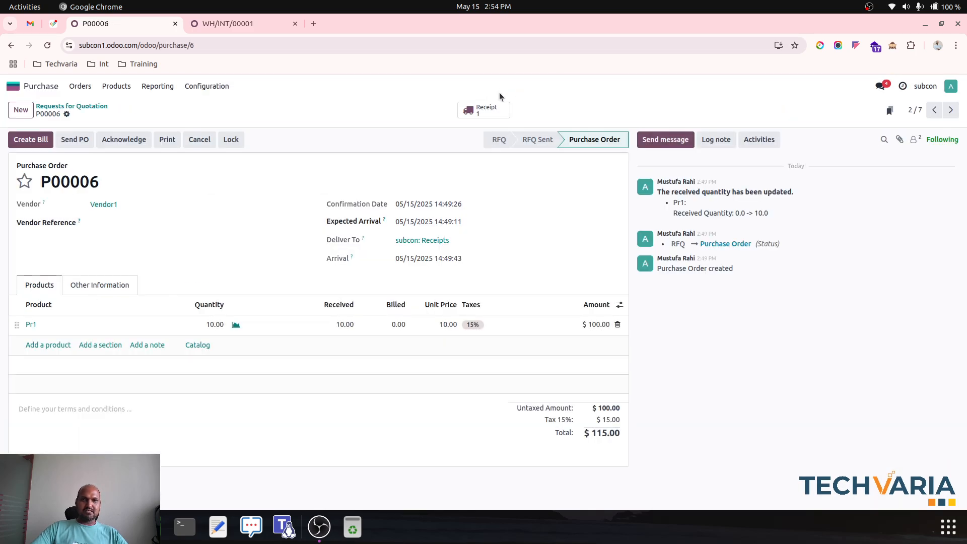
left_click(488, 111)
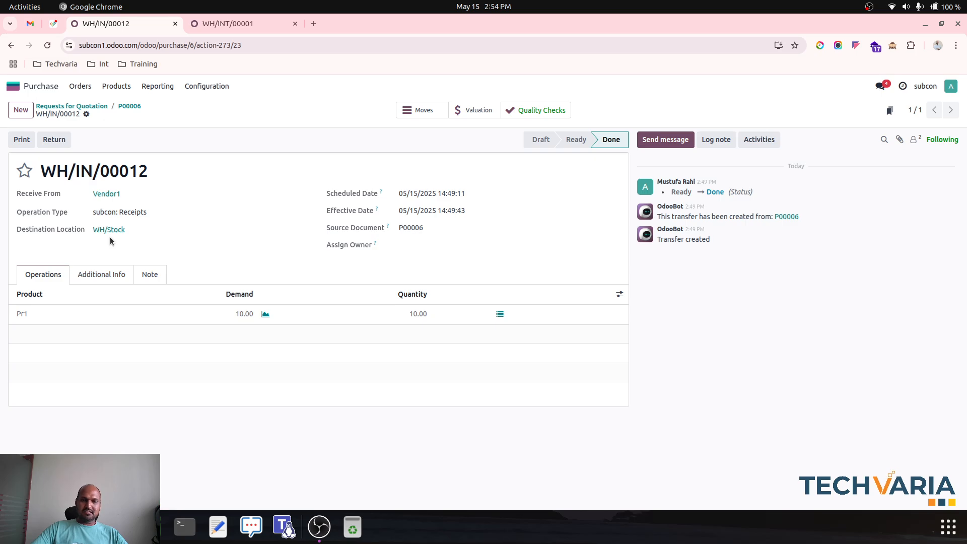
- Mark internal transfer WH/INT/00001 as to do and open its quality checks
left_click(211, 23)
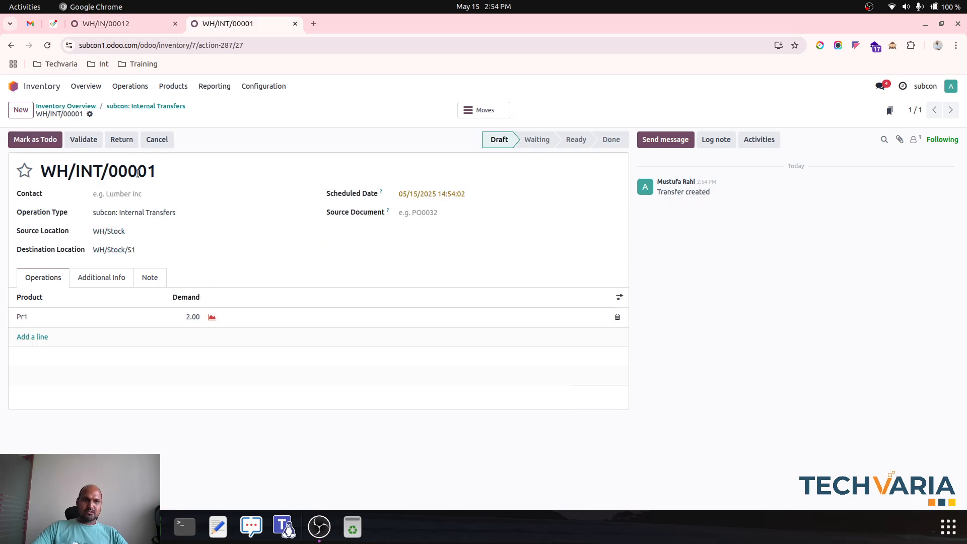
left_click(49, 138)
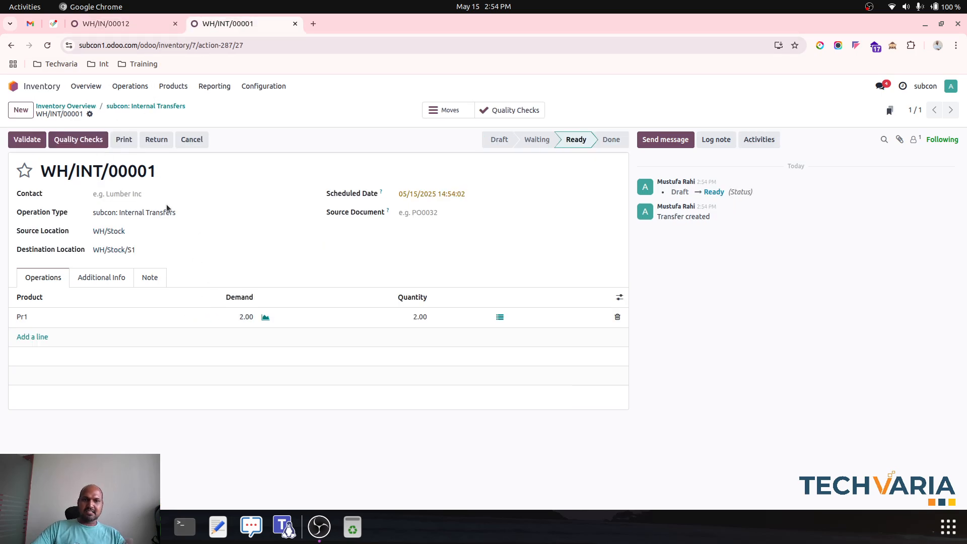
left_click(513, 112)
- In the Quality app, open the control point for Pr1 on internal transfers and review its control settings
left_click(136, 26)
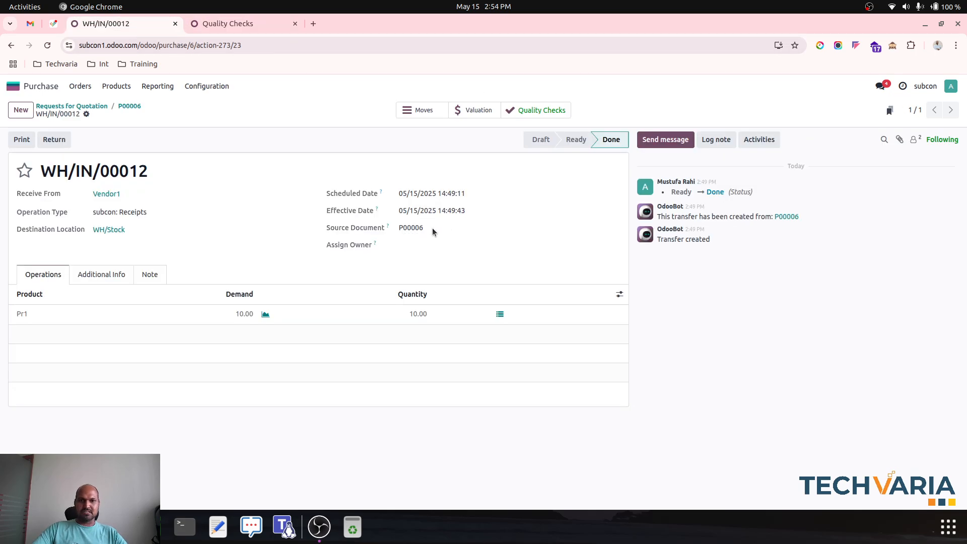
left_click(14, 86)
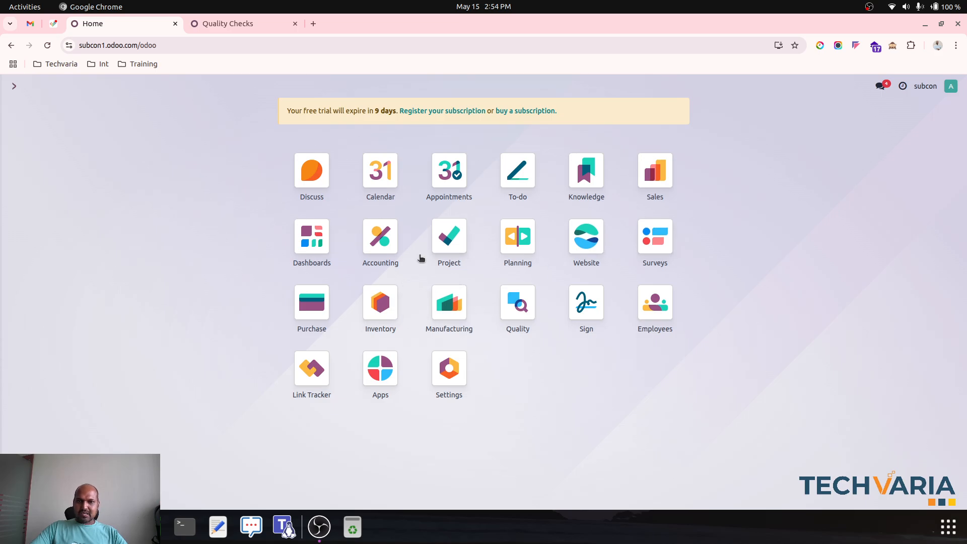
left_click(519, 305)
left_click(138, 86)
left_click(149, 111)
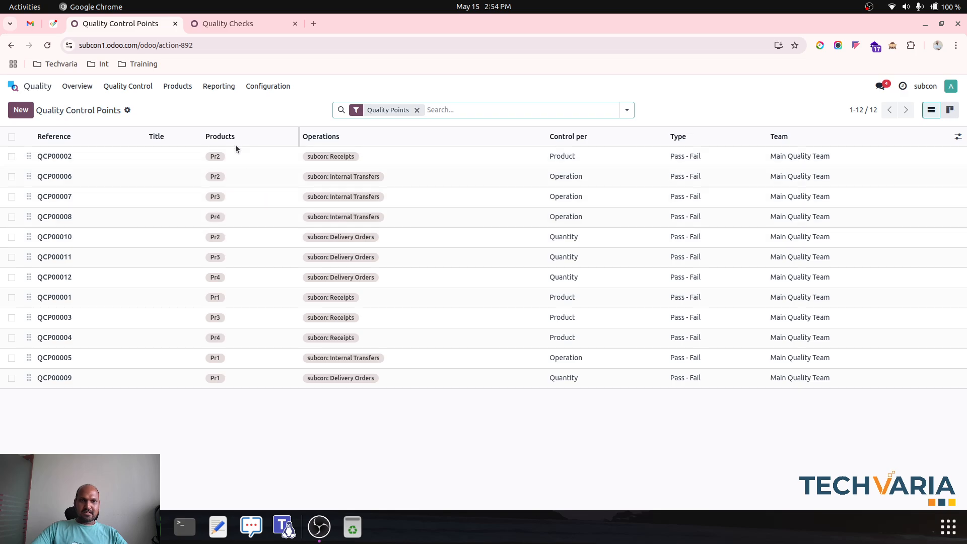
left_click(117, 135)
left_click(330, 244)
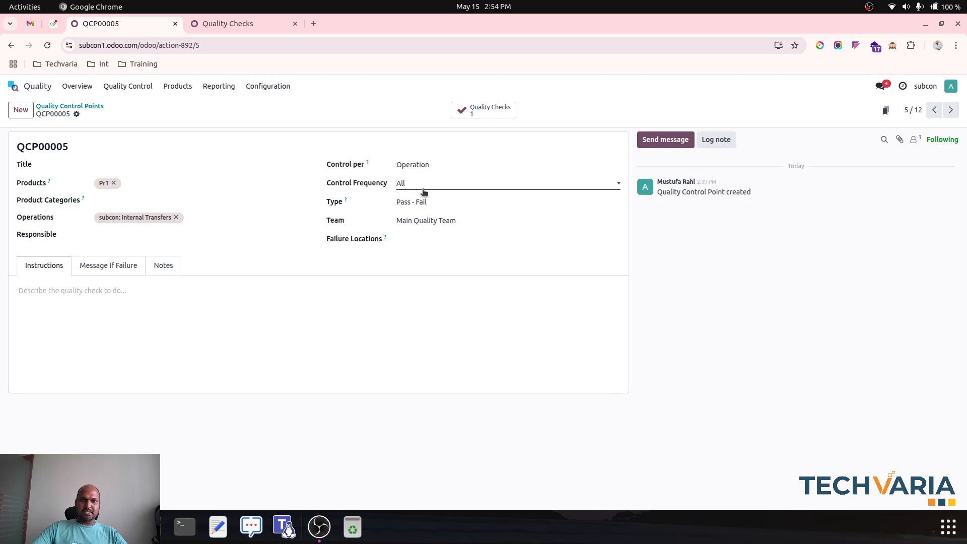
- Pass the quality check of WH/INT/00001 and return to the internal transfers list
left_click(223, 25)
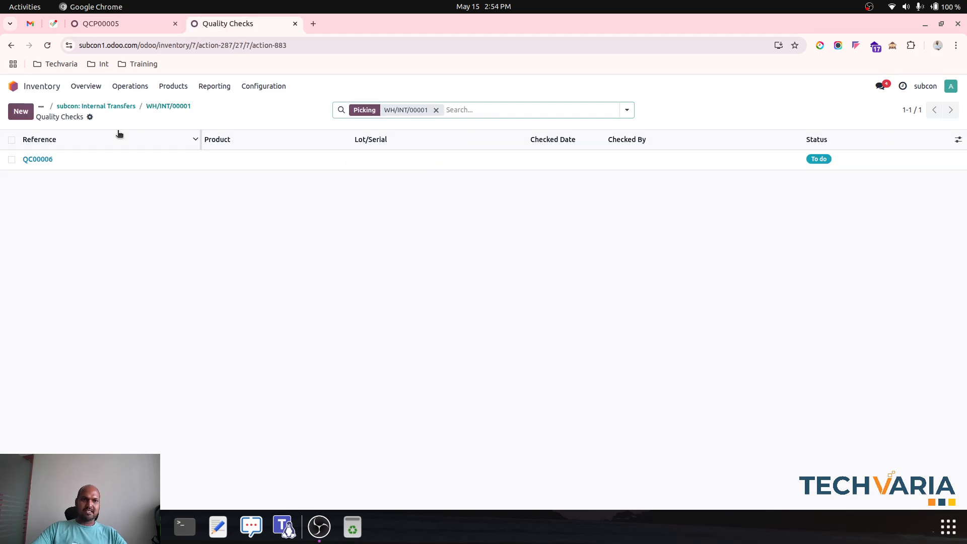
left_click(88, 164)
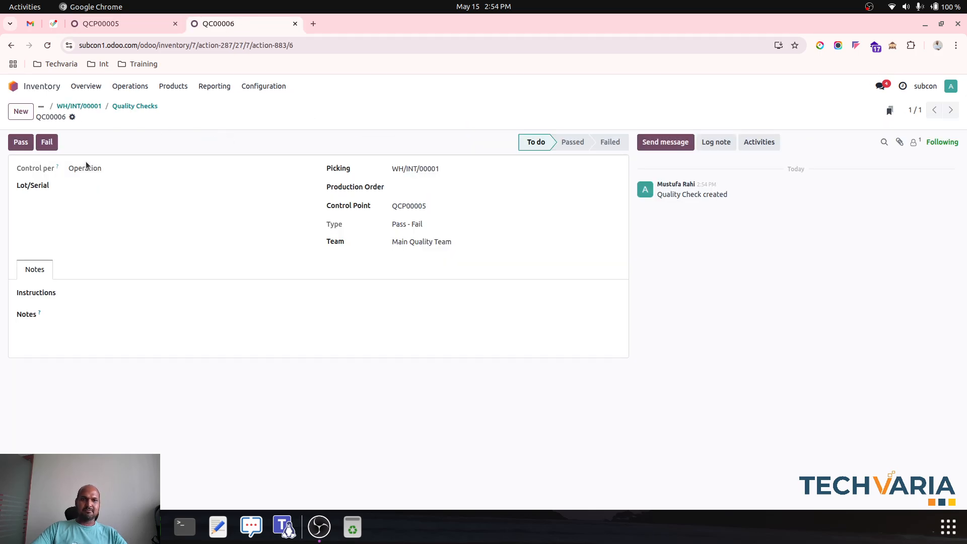
left_click(22, 142)
left_click(130, 106)
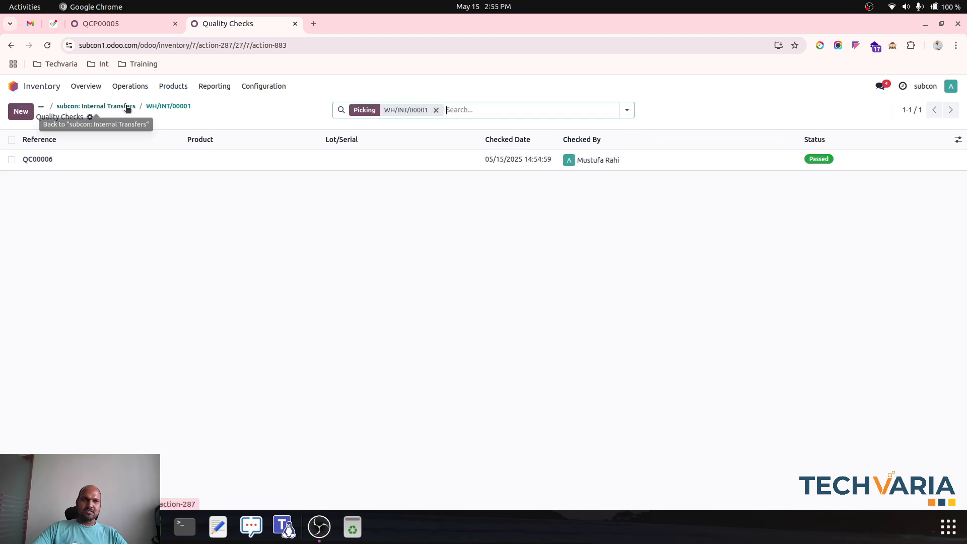
left_click(149, 106)
left_click(147, 105)
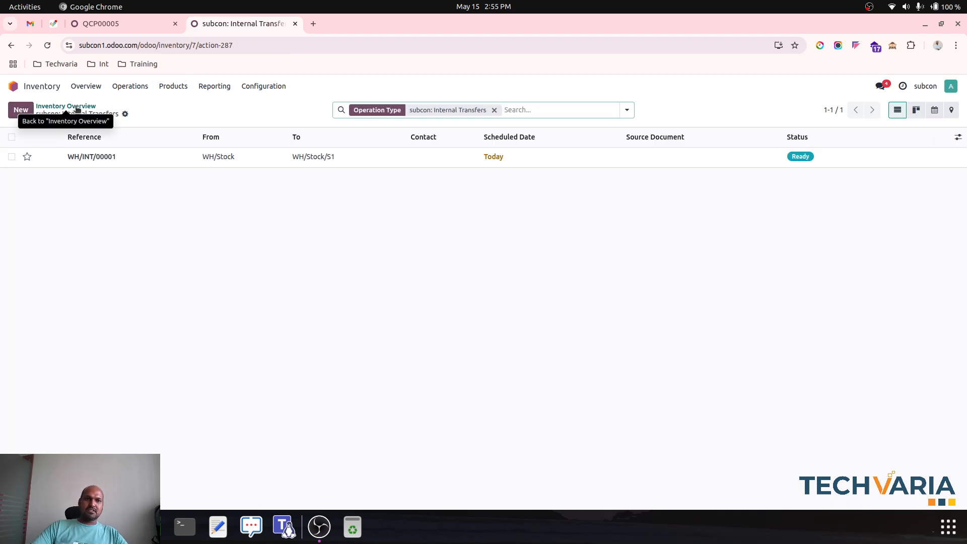
- Start a second internal transfer from WH/Stock with destination location WH/Stock/S1
left_click(20, 110)
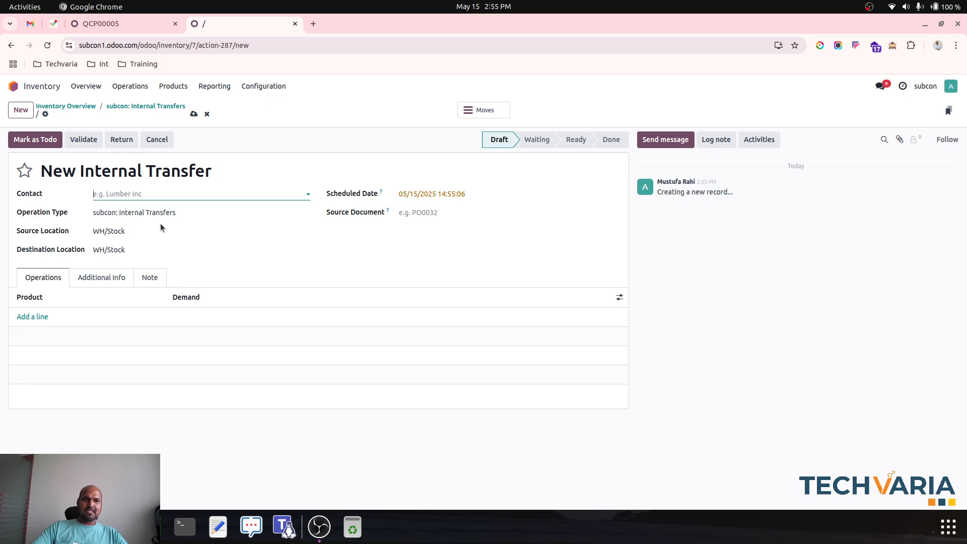
left_click(172, 250)
left_click(172, 251)
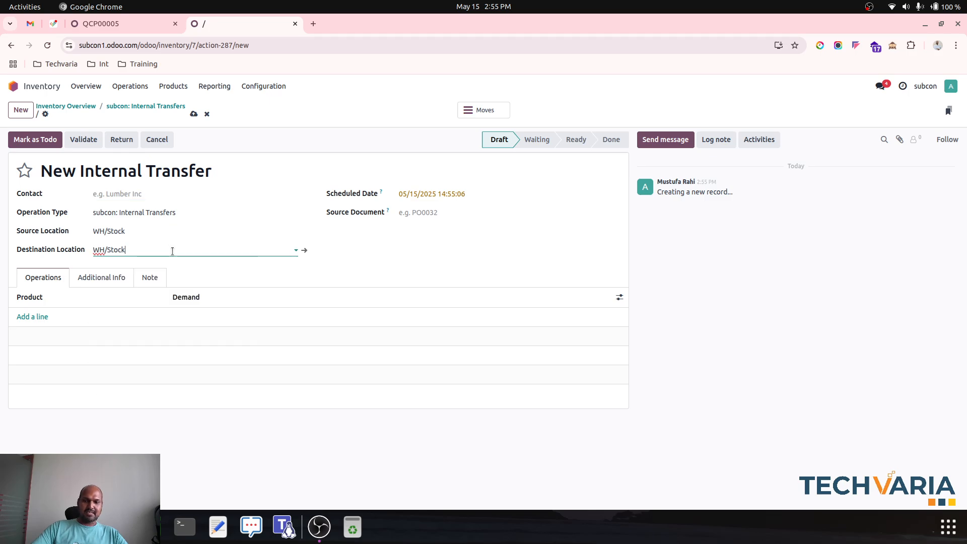
type("/S1")
- Review control point QCP00006 for Pr2 and its control frequency options
left_click(100, 24)
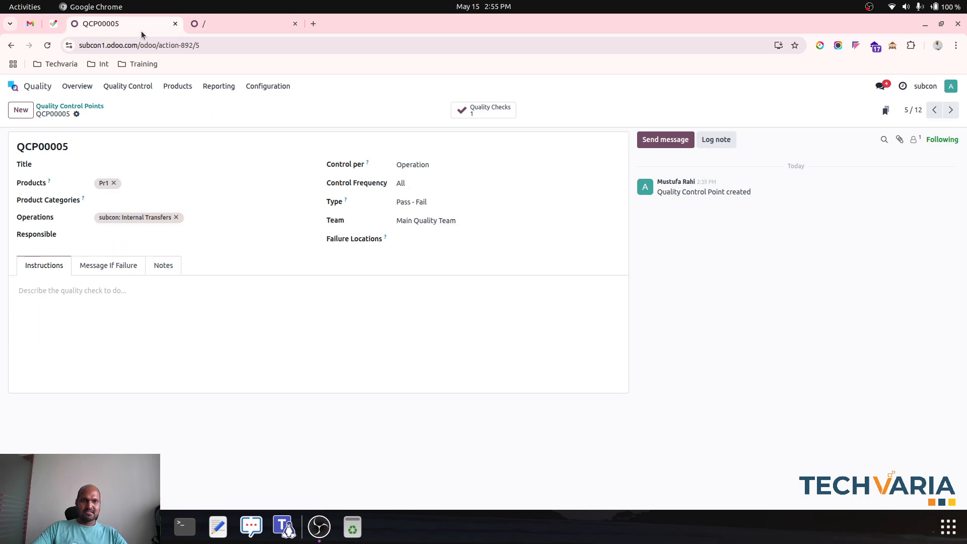
left_click(951, 110)
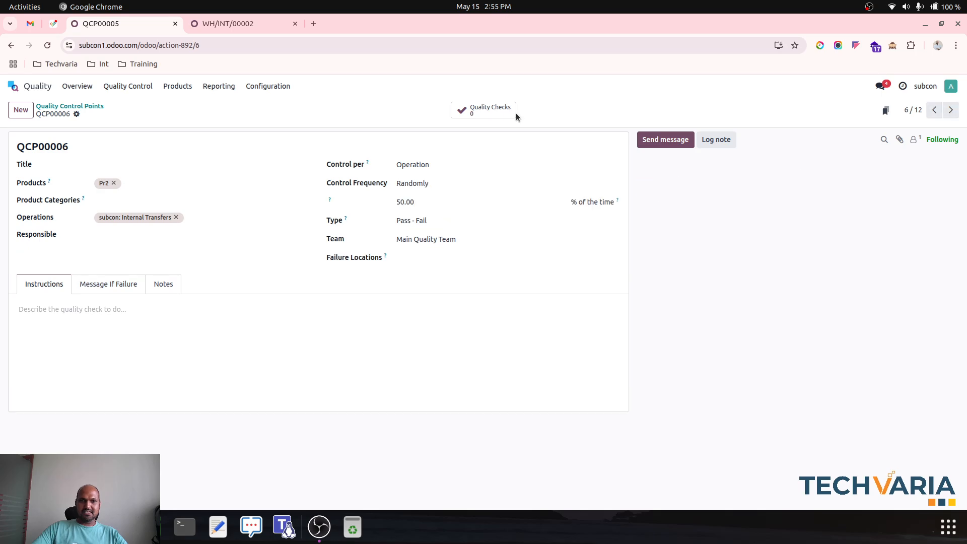
left_click(427, 184)
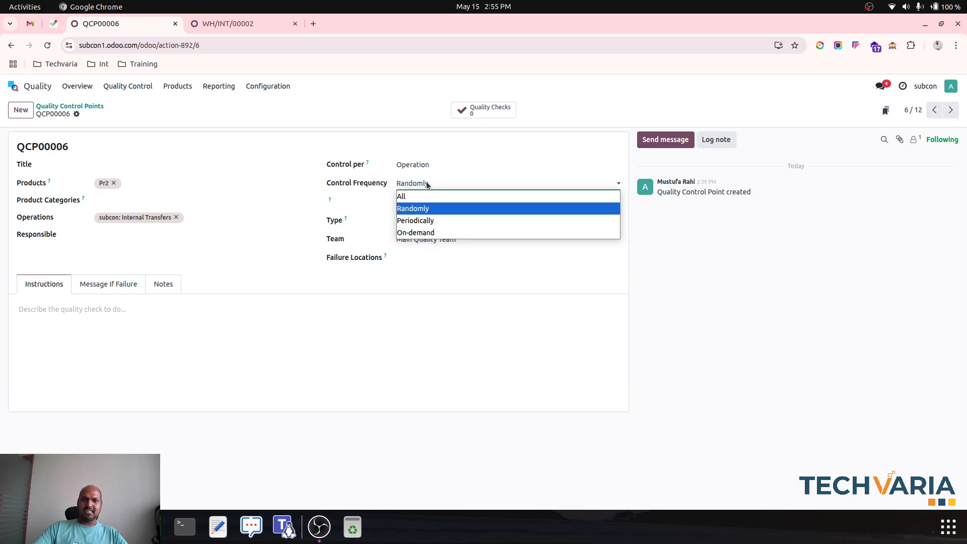
left_click(425, 183)
- Add product Pr2 with a demand of 4 to the new internal transfer, save it and mark it as to do
left_click(246, 31)
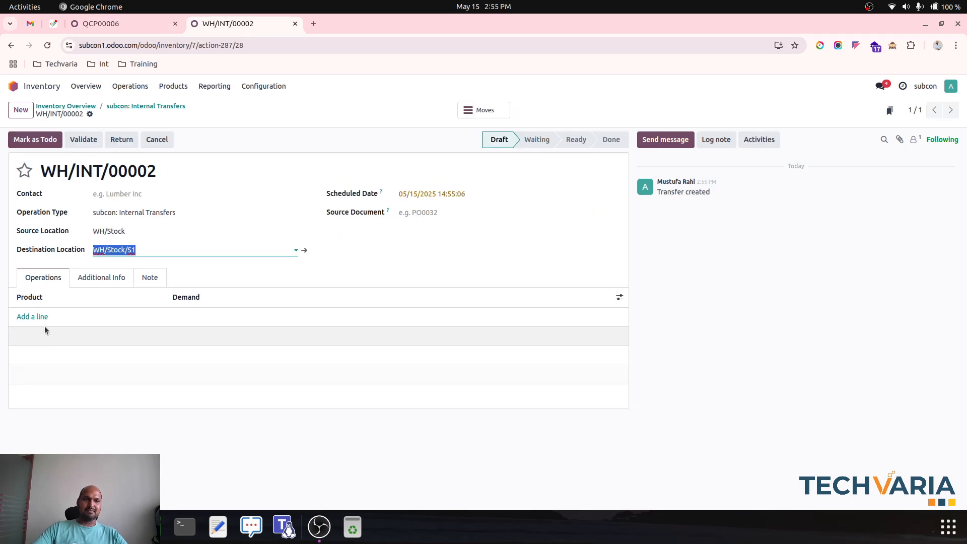
left_click(30, 316)
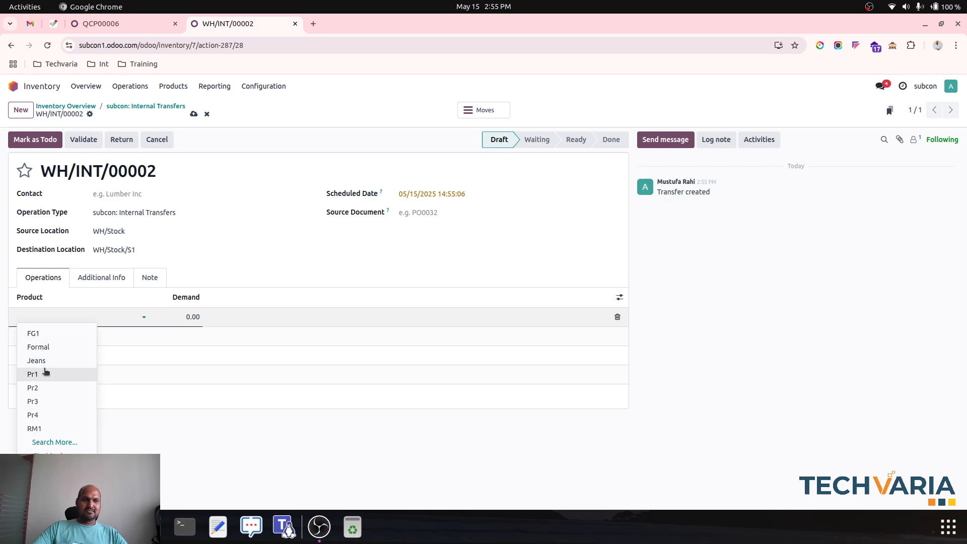
left_click(50, 388)
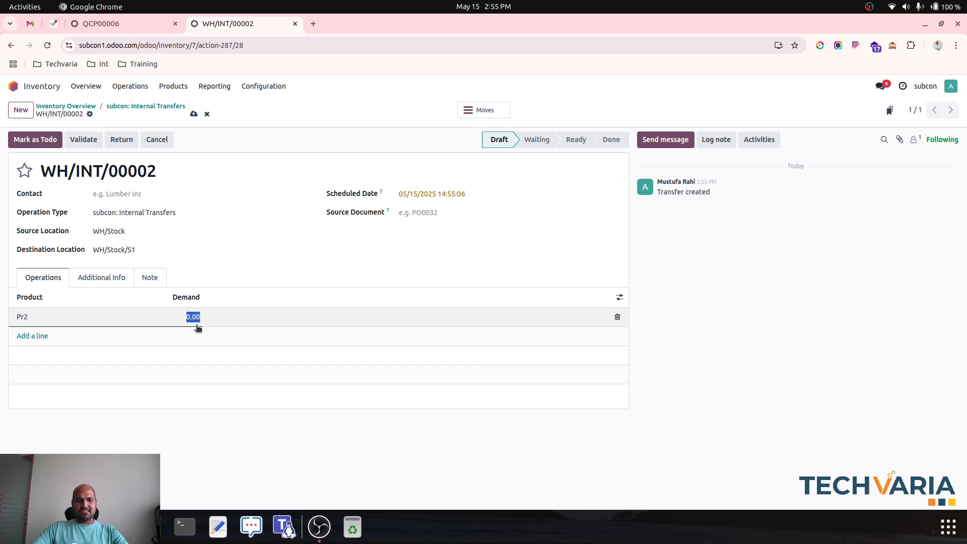
left_click(222, 260)
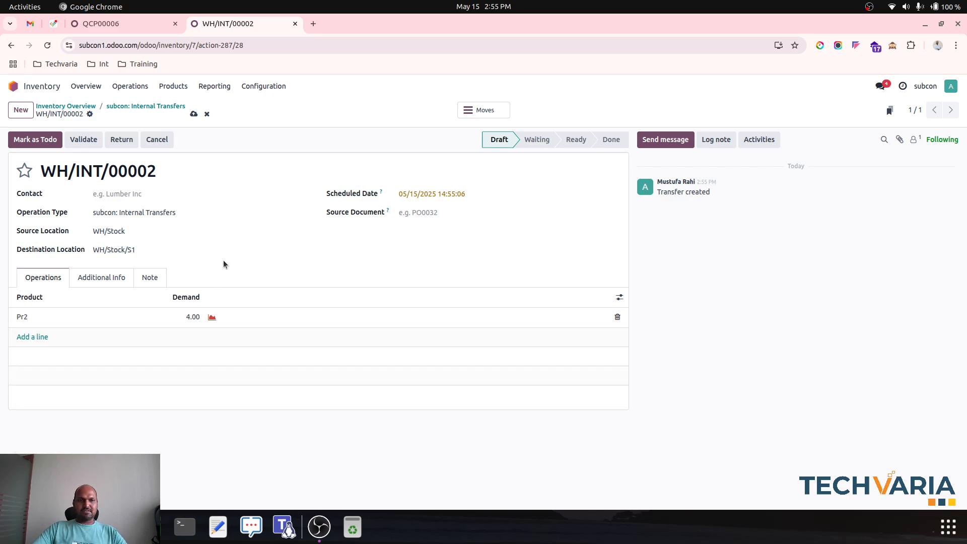
left_click(194, 114)
left_click(22, 141)
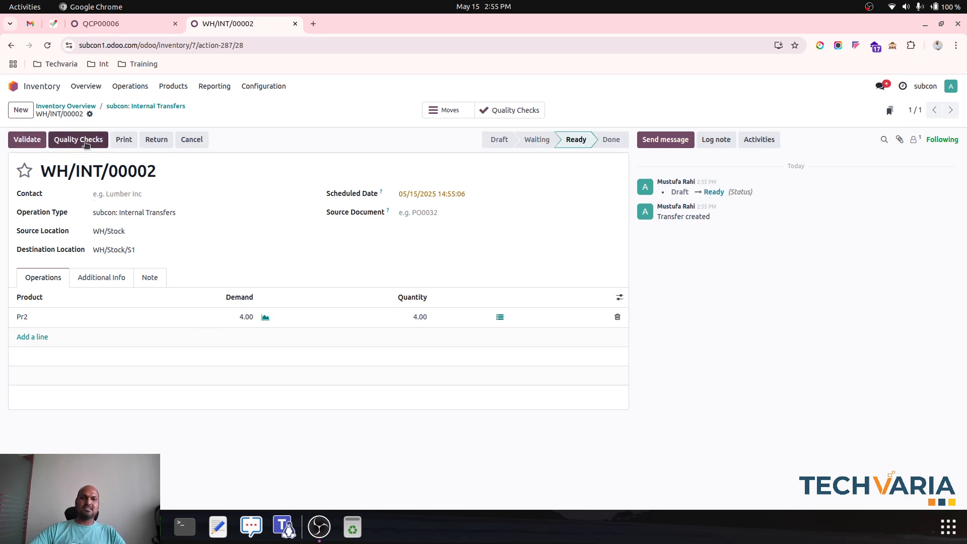
- Set the Pr2 quantity on WH/INT/00002 to 2 and pass the transfer's quality check
left_click(406, 320)
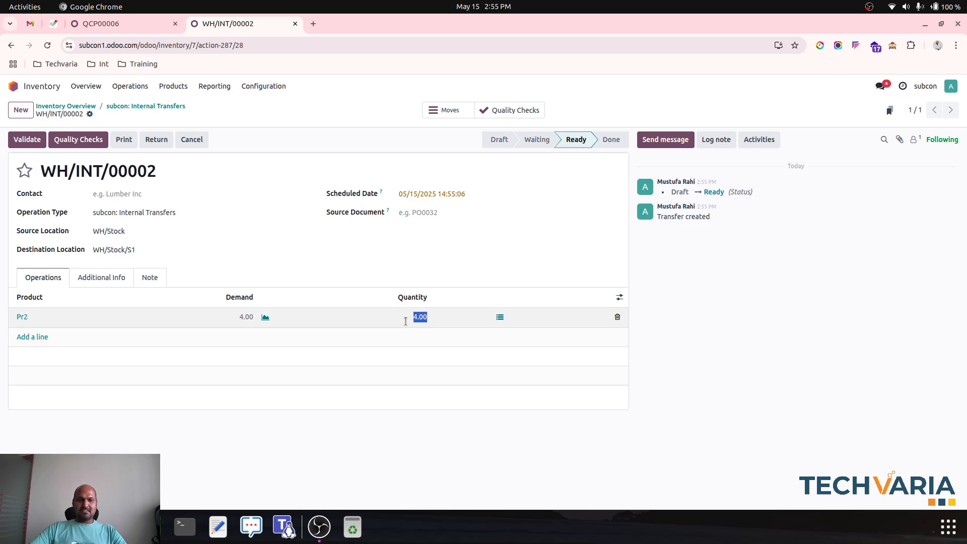
type("2")
left_click(365, 265)
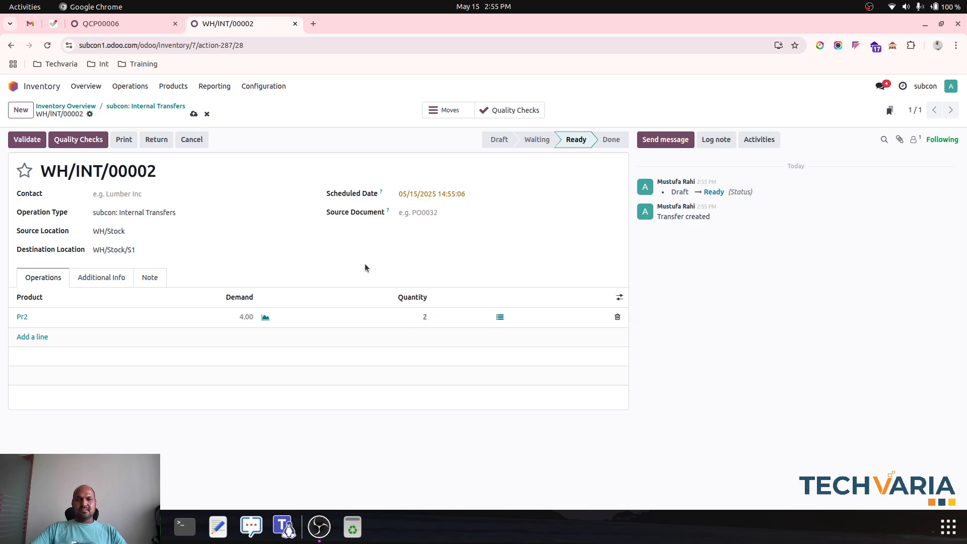
left_click(81, 140)
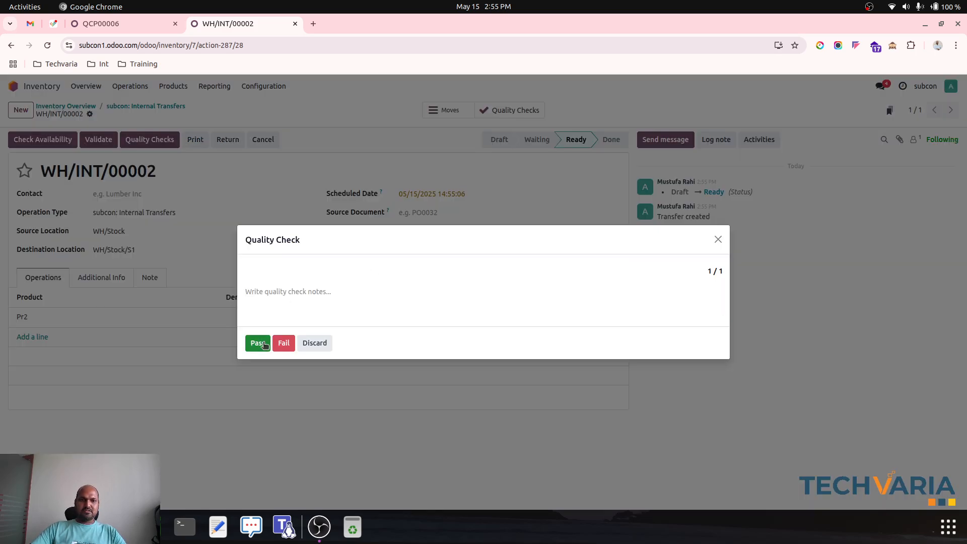
left_click(256, 341)
- Validate WH/INT/00002 with a backorder for the remaining quantity and open that backorder from the internal transfers list
left_click(89, 143)
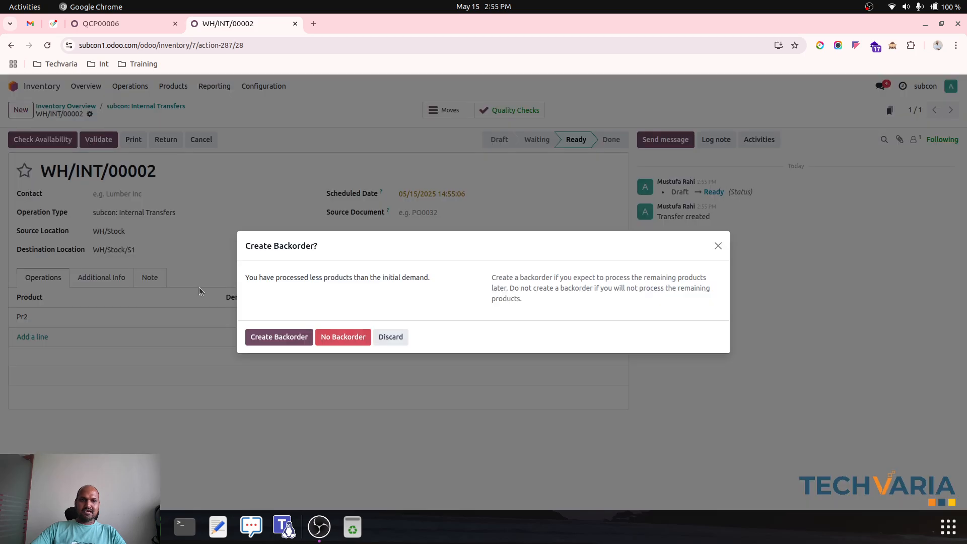
left_click(263, 335)
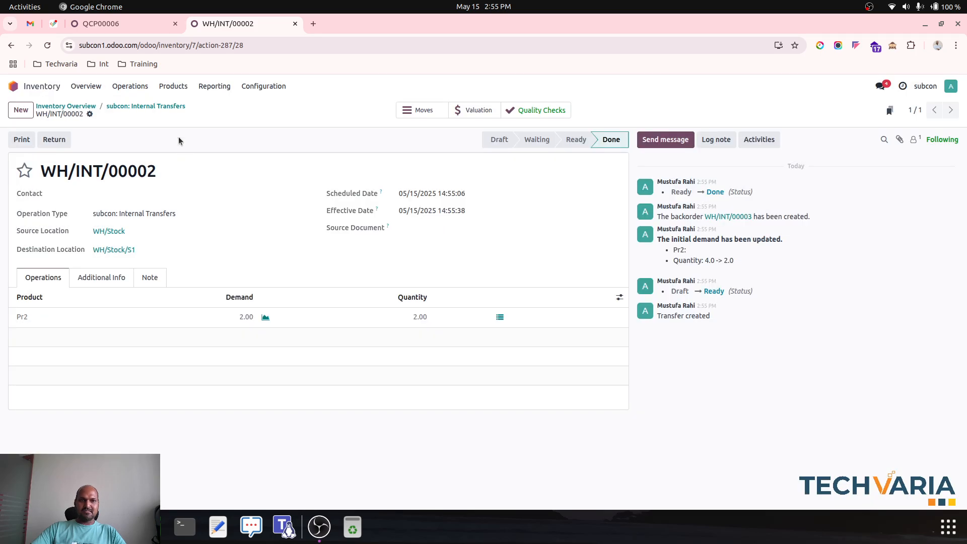
left_click(151, 106)
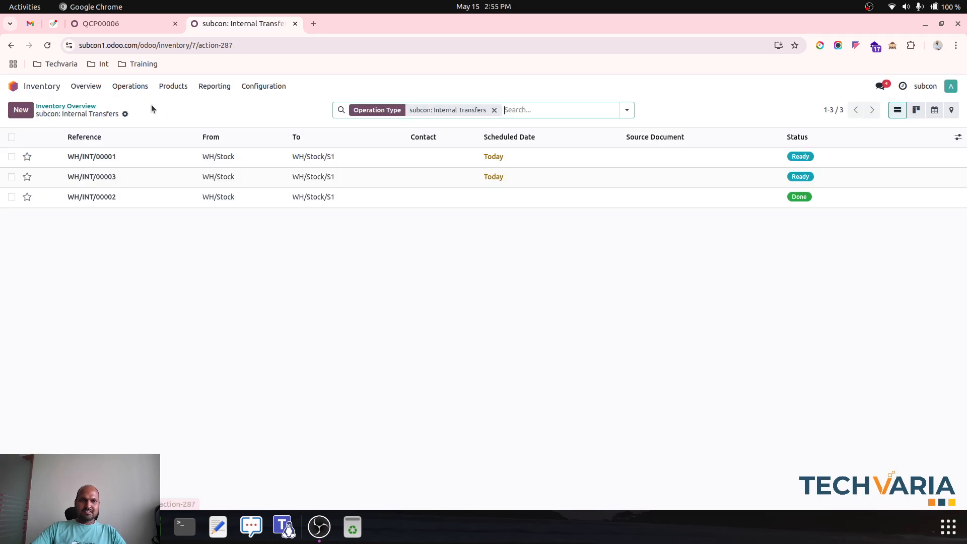
left_click(351, 179)
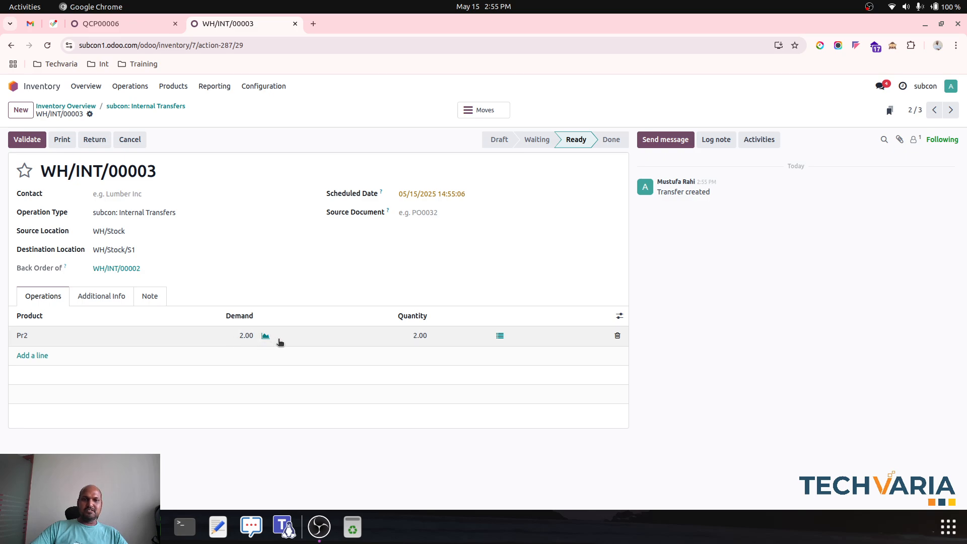
- Validate internal transfer WH/INT/00001 and reopen backorder WH/INT/00003 from the transfers list
left_click(935, 110)
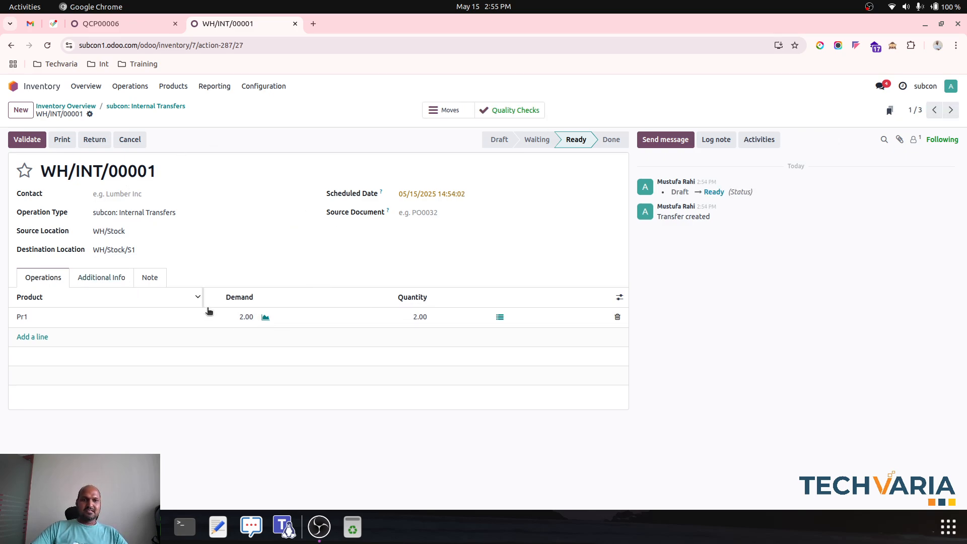
left_click(27, 139)
left_click(145, 106)
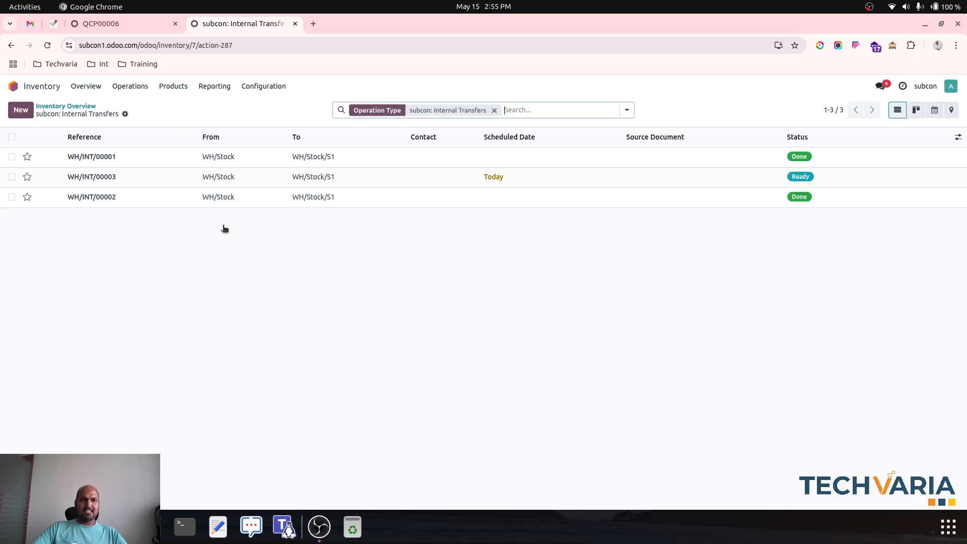
left_click(326, 176)
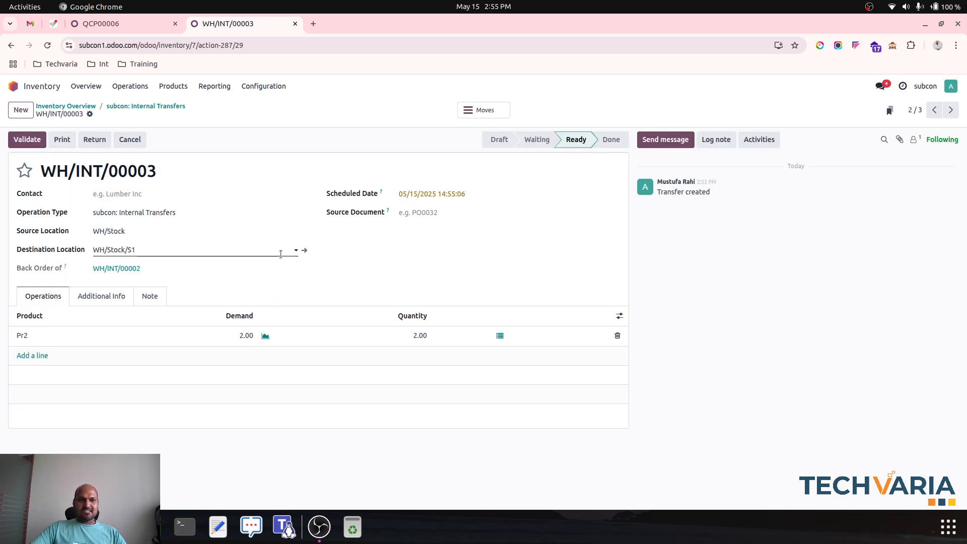
- Check the frequency settings of control point QCP00006 and validate backorder WH/INT/00003
left_click(138, 22)
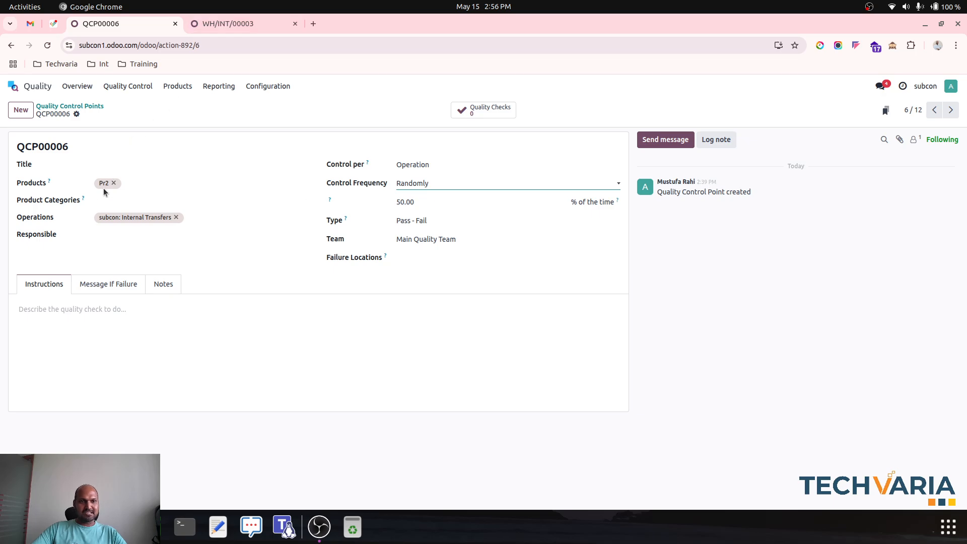
left_click(257, 22)
left_click(29, 140)
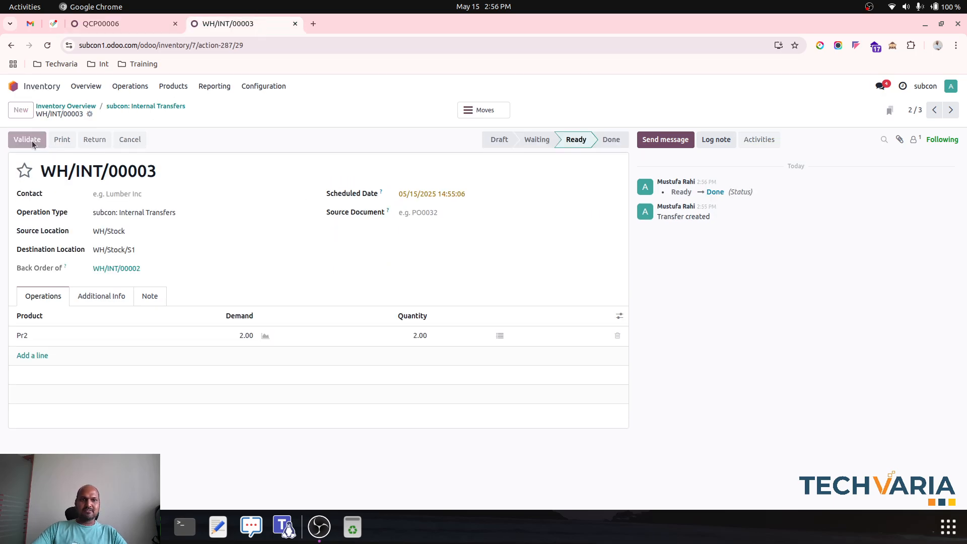
- Examine the product, control per and control frequency settings of the next quality control point, QCP00007
left_click(130, 25)
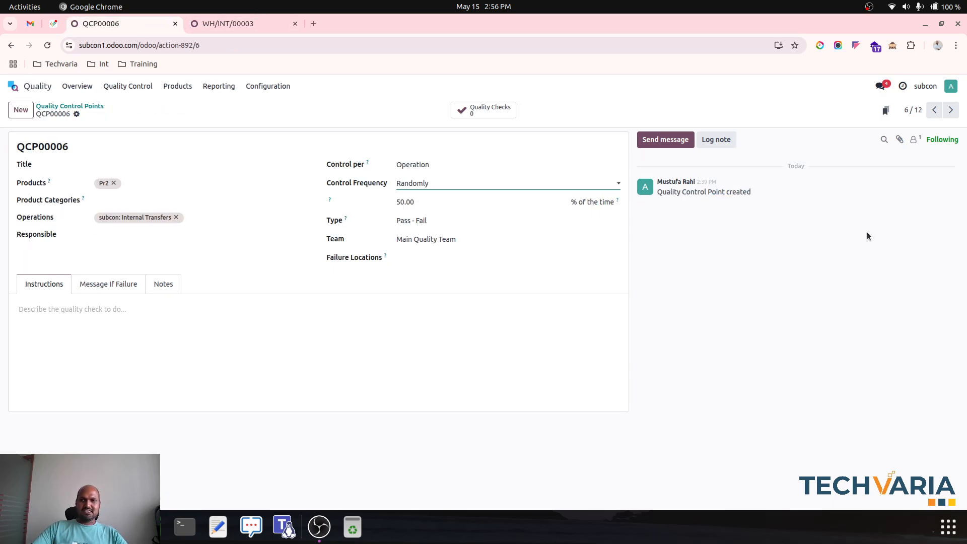
left_click(951, 110)
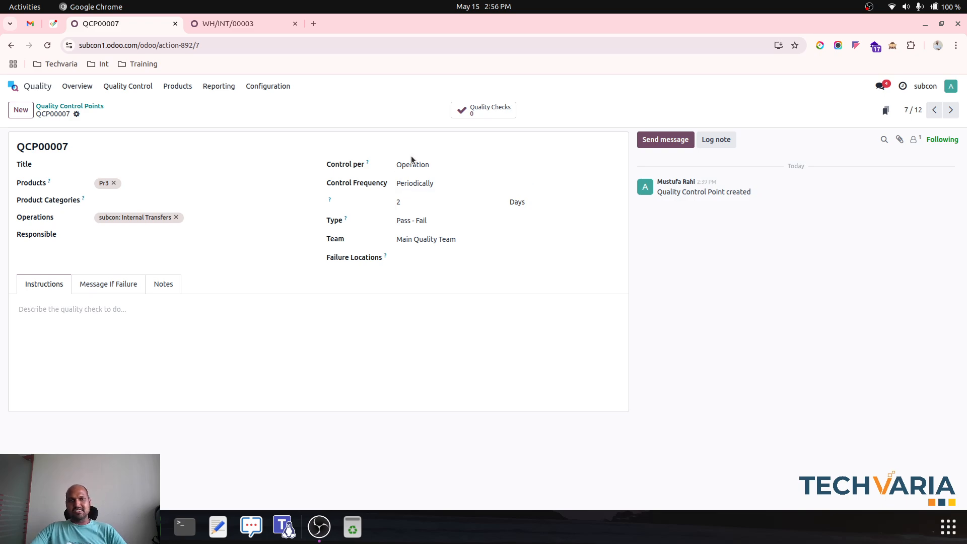
left_click(423, 165)
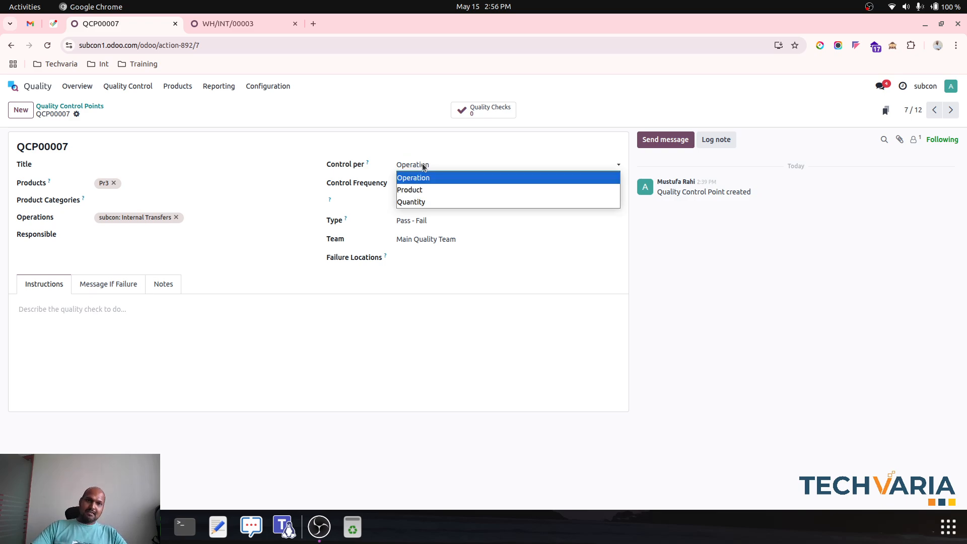
left_click(423, 166)
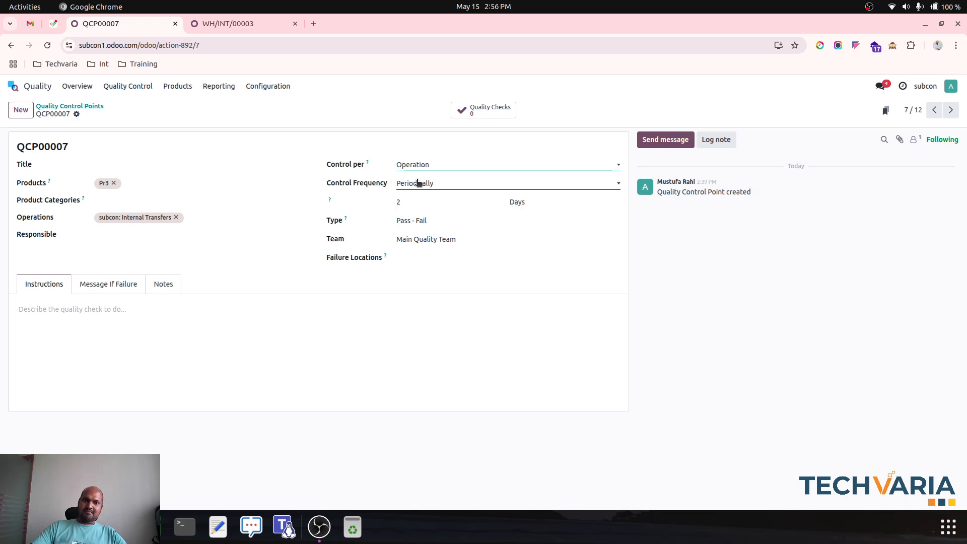
left_click(419, 183)
left_click(419, 184)
left_click(232, 25)
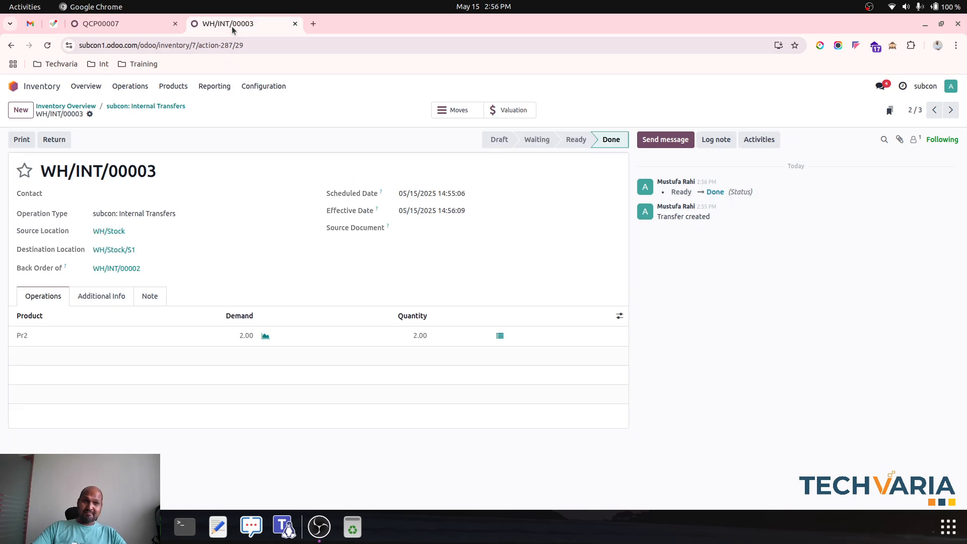
left_click(150, 26)
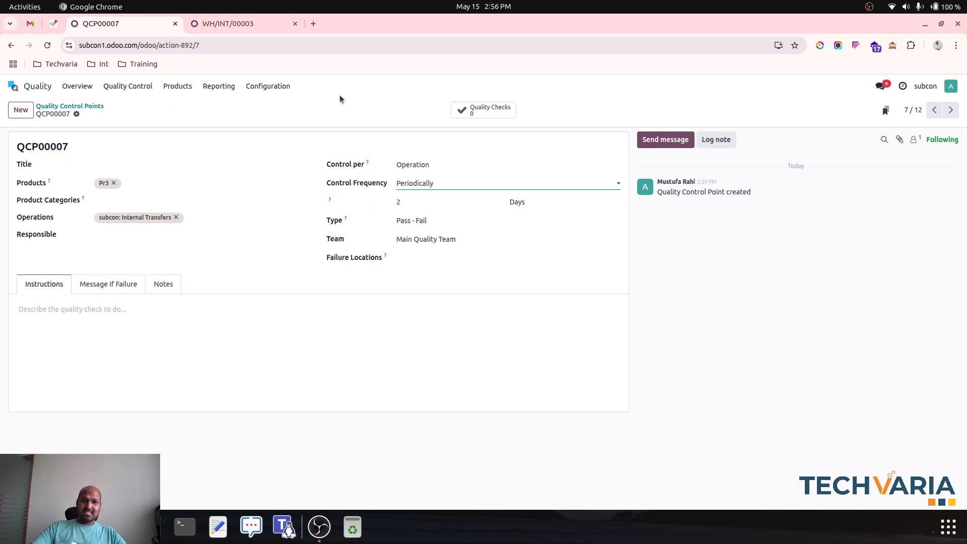
- Create a new internal transfer from the transfers list with destination location WH/Stock/S1
left_click(251, 24)
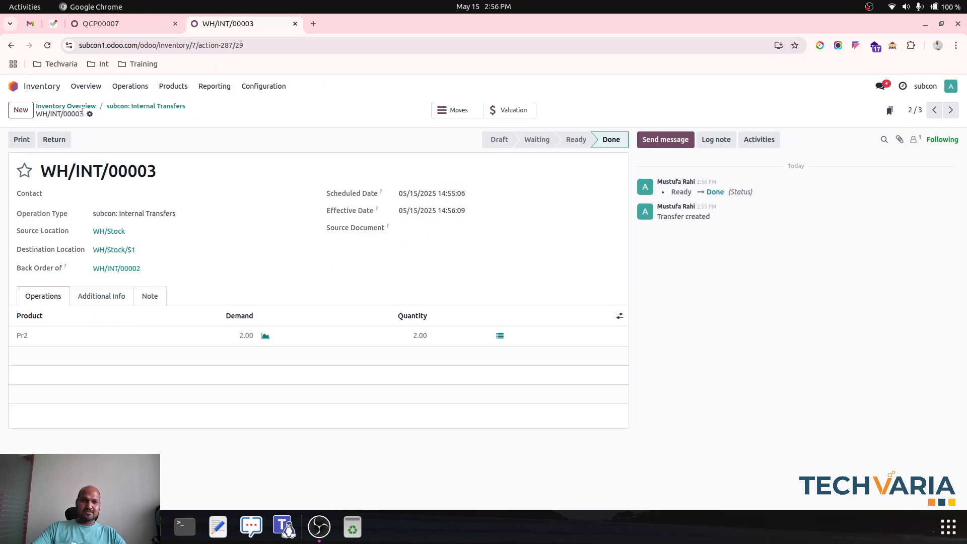
left_click(116, 106)
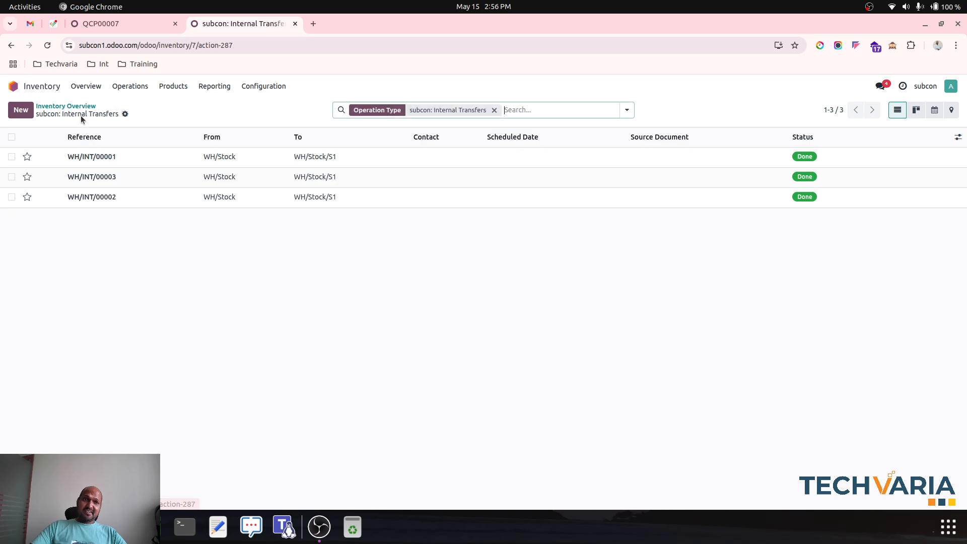
left_click(21, 109)
left_click(122, 255)
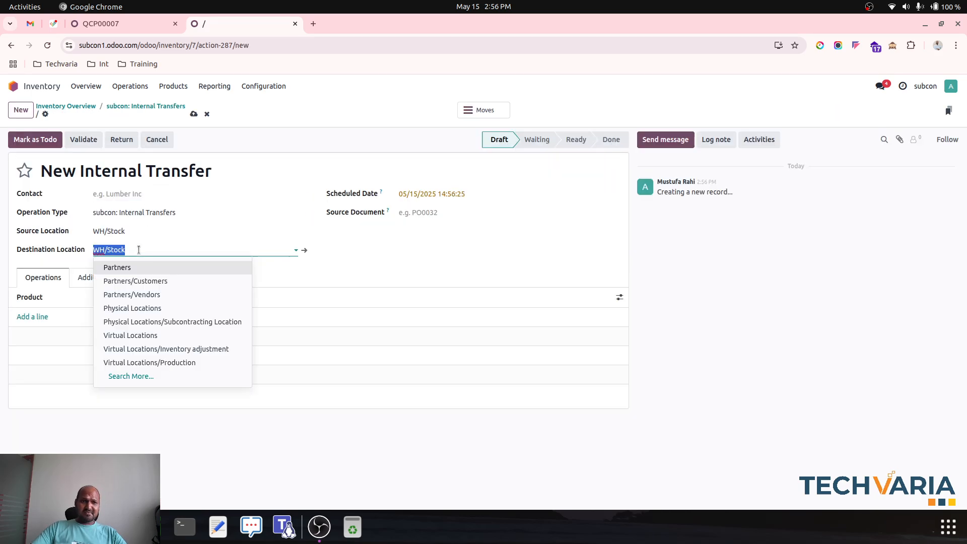
left_click(173, 249)
type("/")
left_click(155, 268)
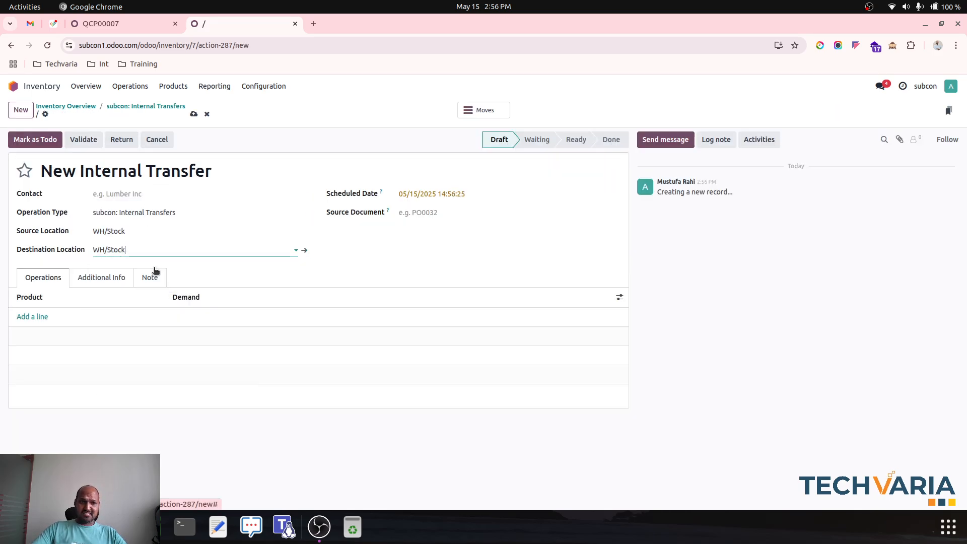
- Add product Pr3 with a demand of 4 to the new internal transfer, save it and mark it as to do
left_click(47, 316)
type("pr3")
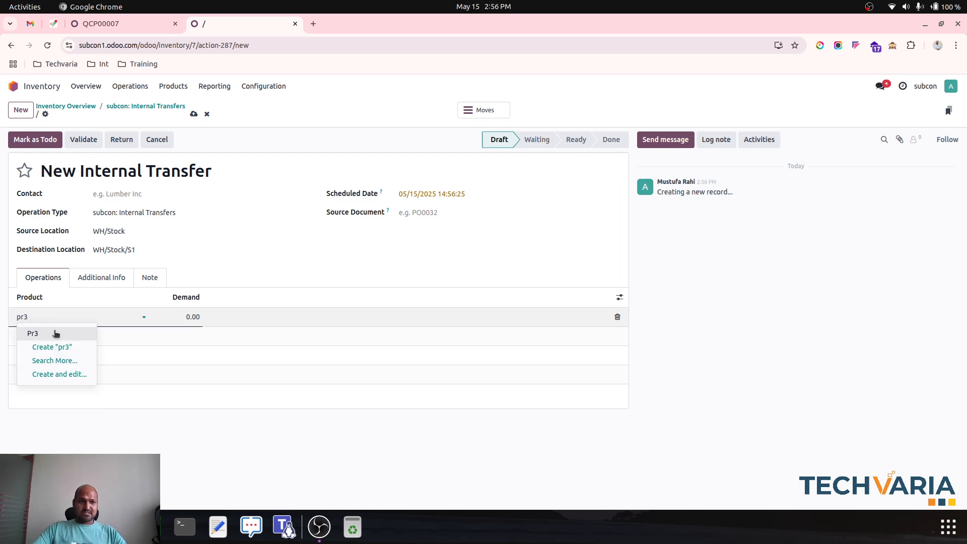
left_click(54, 333)
left_click(176, 316)
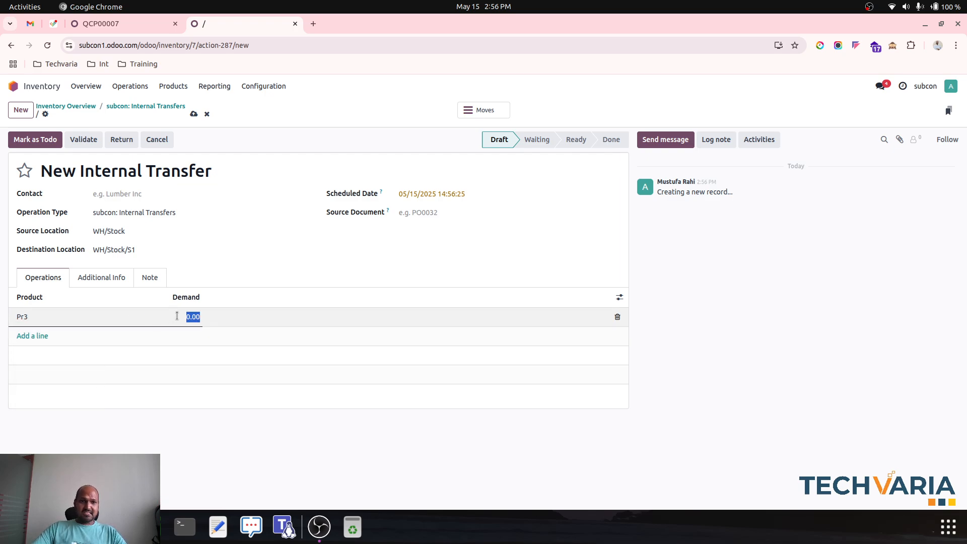
left_click(193, 114)
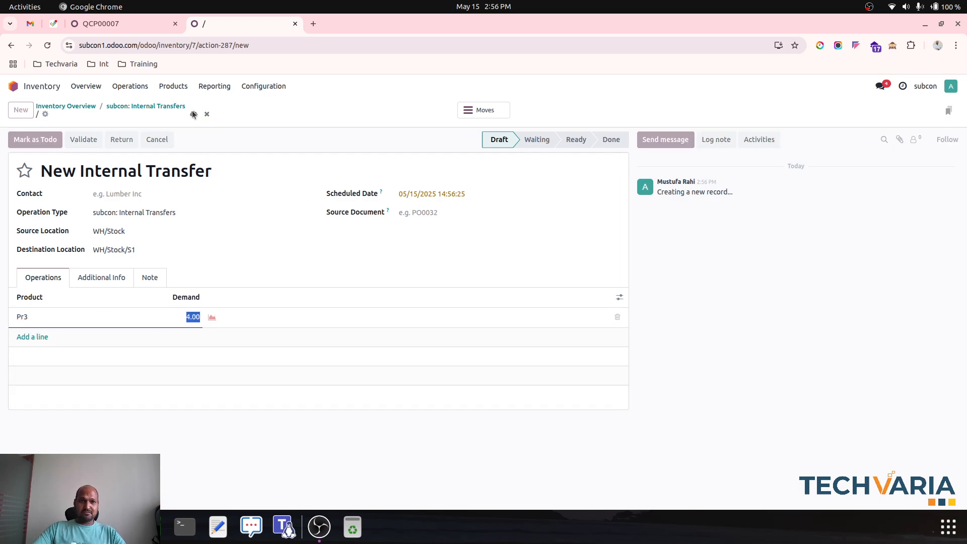
left_click(47, 139)
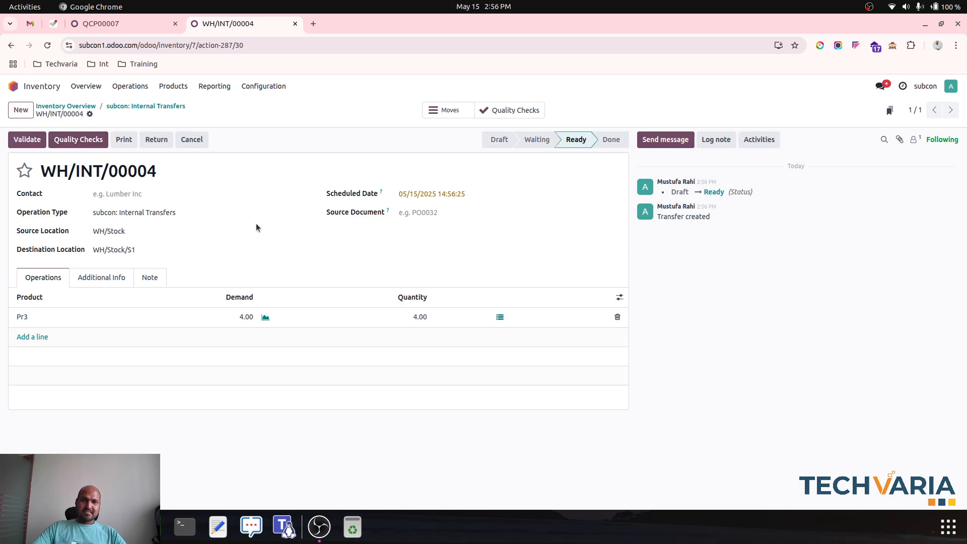
- Pass the quality check of WH/INT/00004 and return to the transfer
left_click(510, 110)
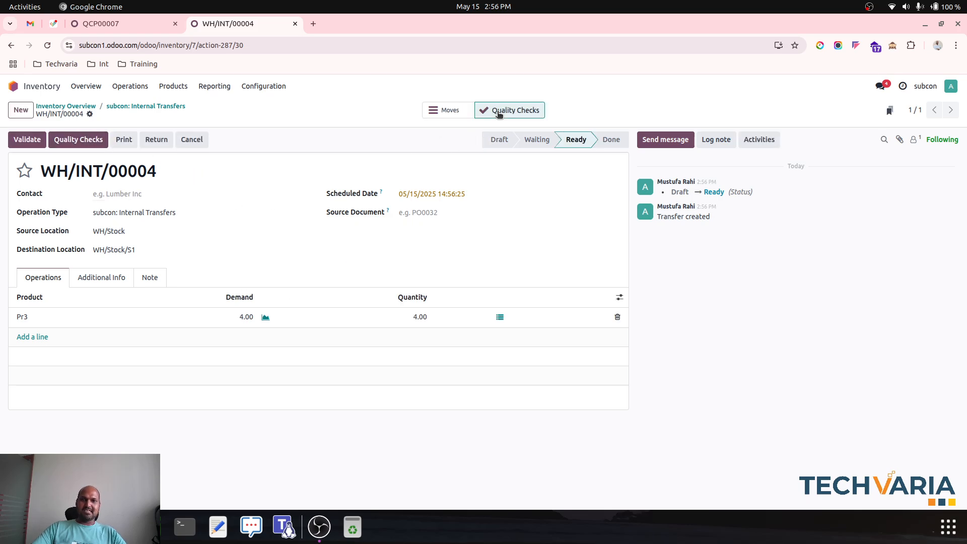
left_click(242, 167)
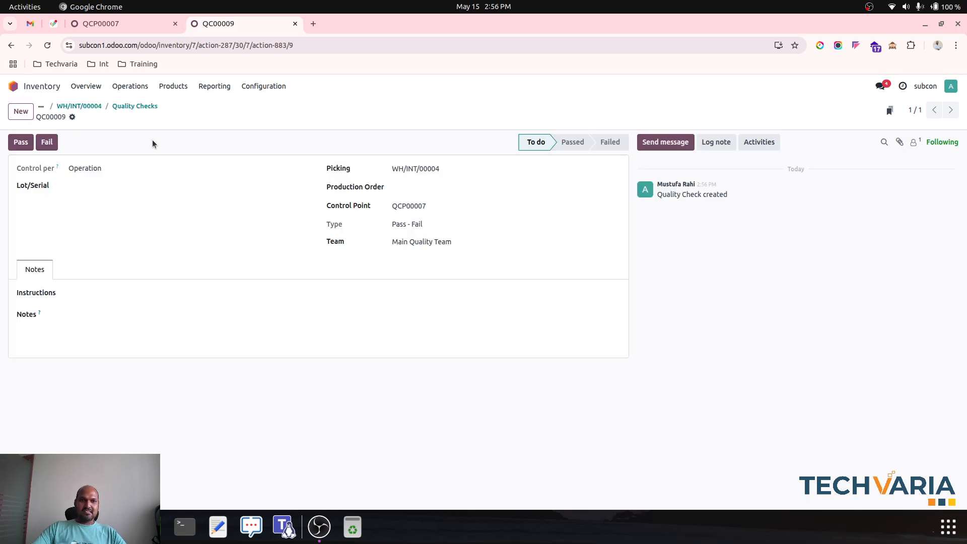
left_click(21, 142)
left_click(122, 107)
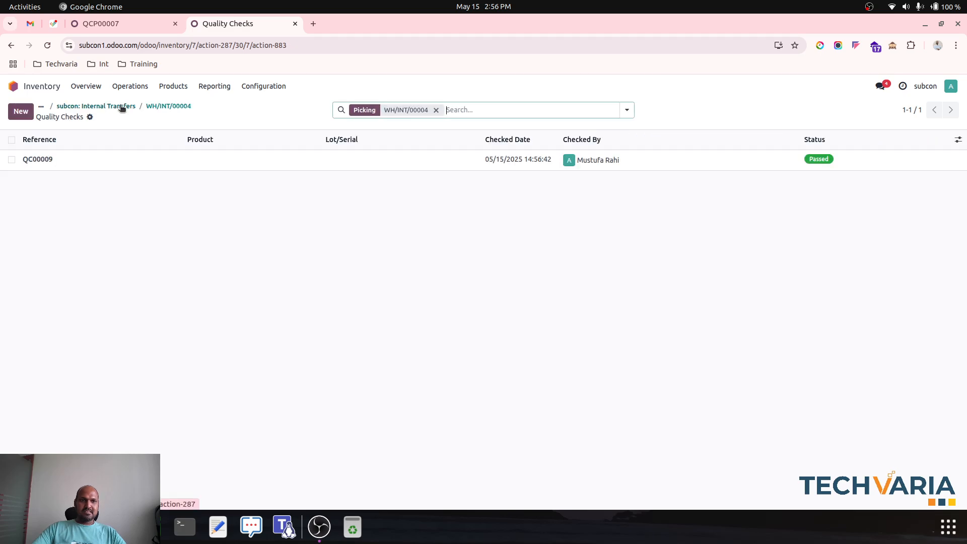
left_click(173, 106)
- Set the Pr3 quantity on WH/INT/00004 to 1 and validate the transfer with a backorder for the rest
left_click(400, 318)
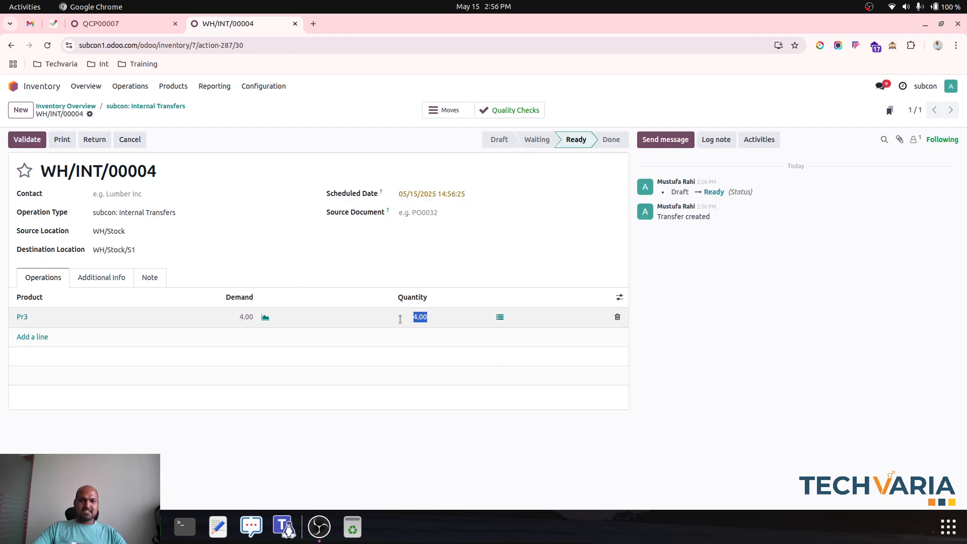
type("1")
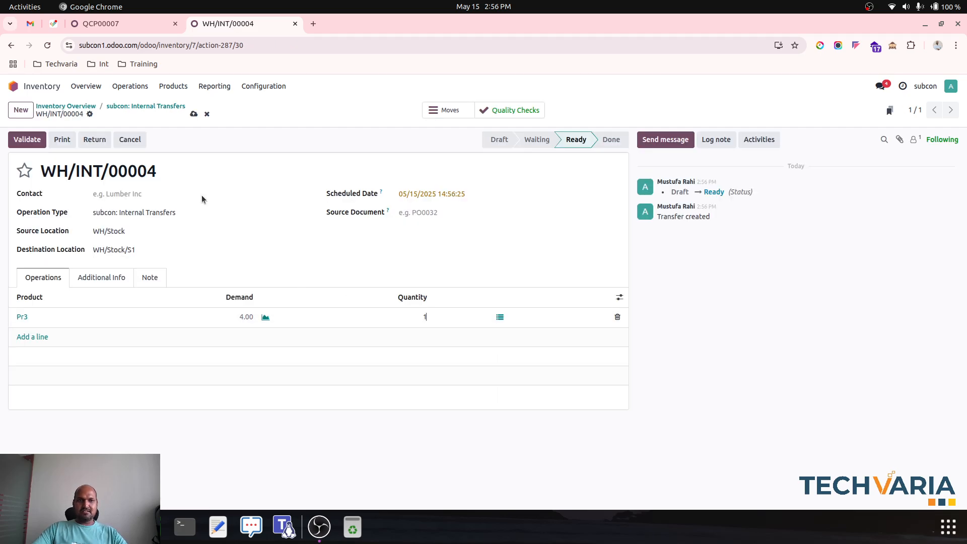
left_click(194, 114)
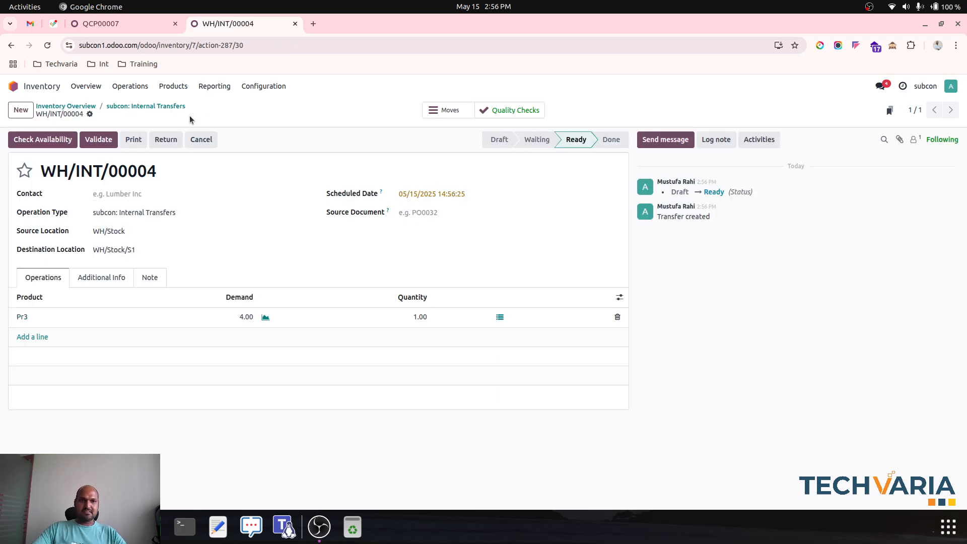
left_click(98, 139)
left_click(279, 337)
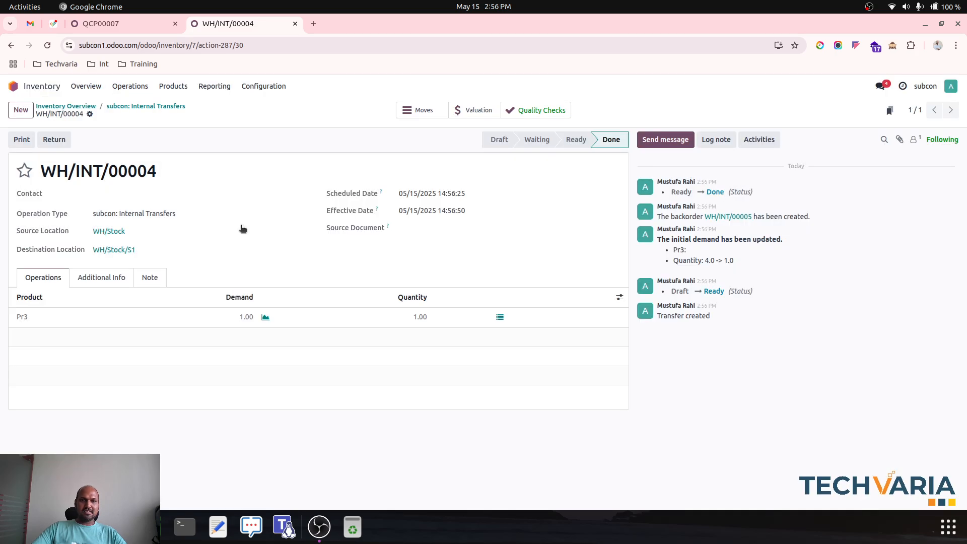
- Open backorder WH/INT/00005, compare it with the periodic settings of QCP00007 and validate it
left_click(128, 107)
left_click(317, 226)
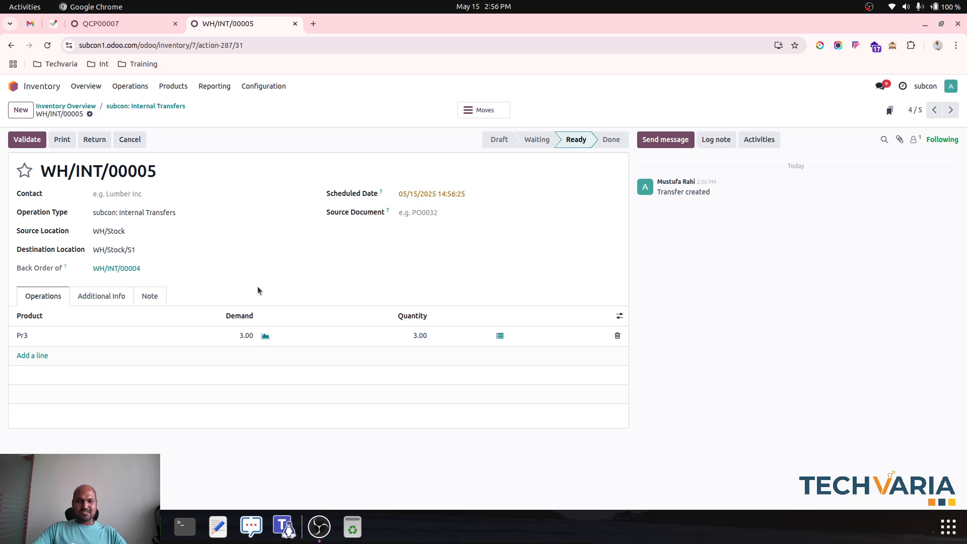
left_click(160, 30)
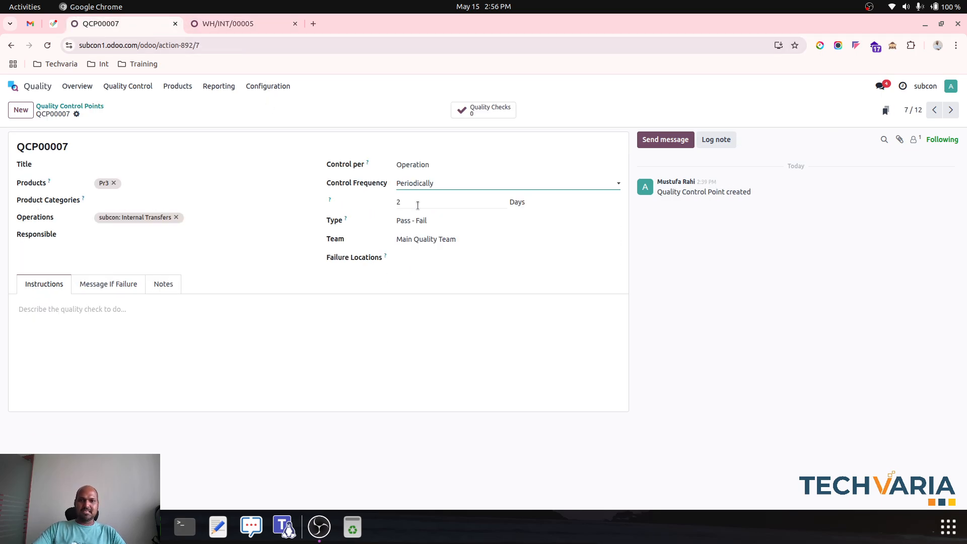
key("ctrl+Tab")
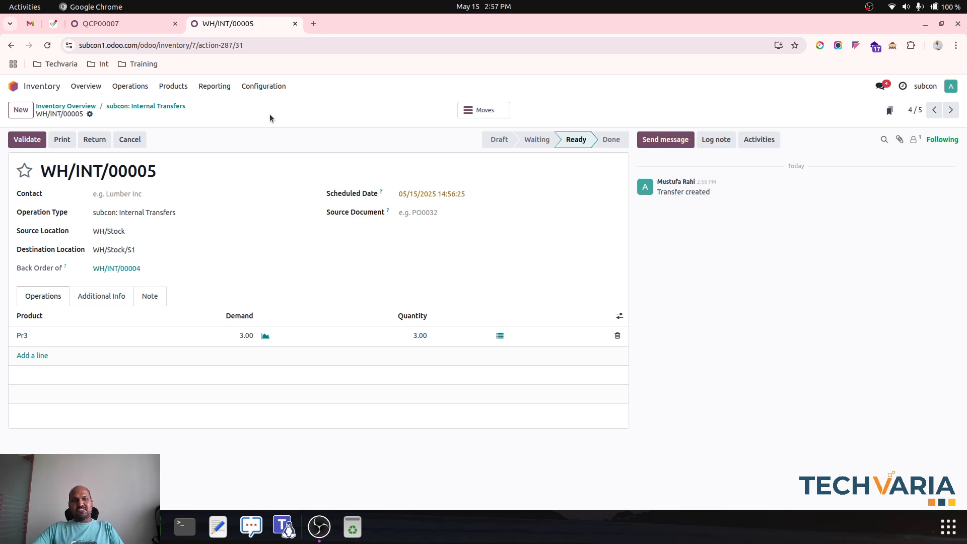
left_click(23, 141)
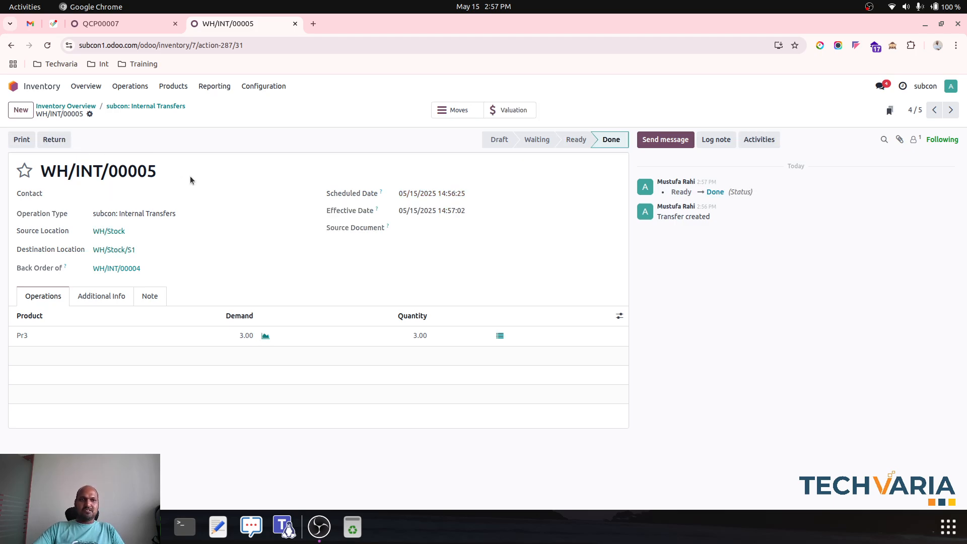
- Review the on-demand control point QCP00008 and create a new internal transfer to WH/Stock/S1
left_click(146, 25)
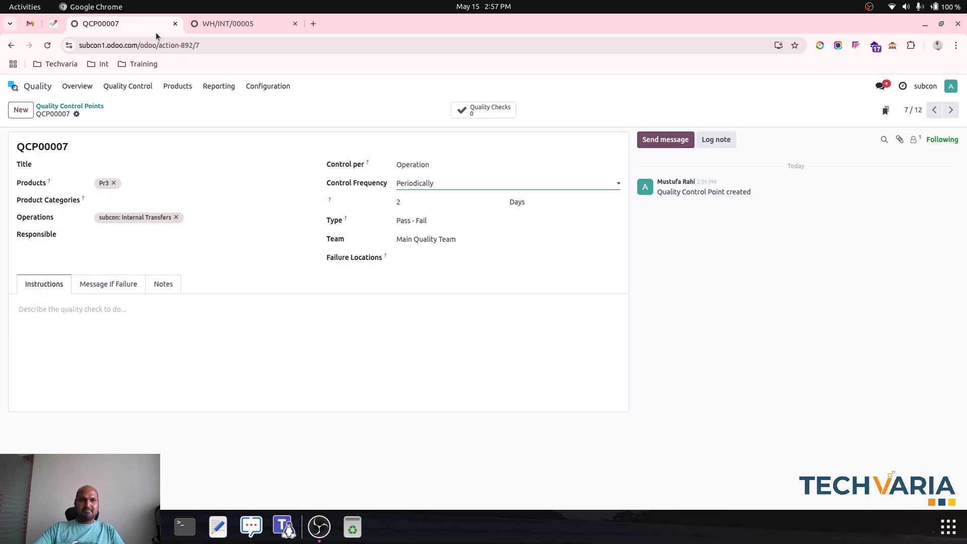
left_click(953, 112)
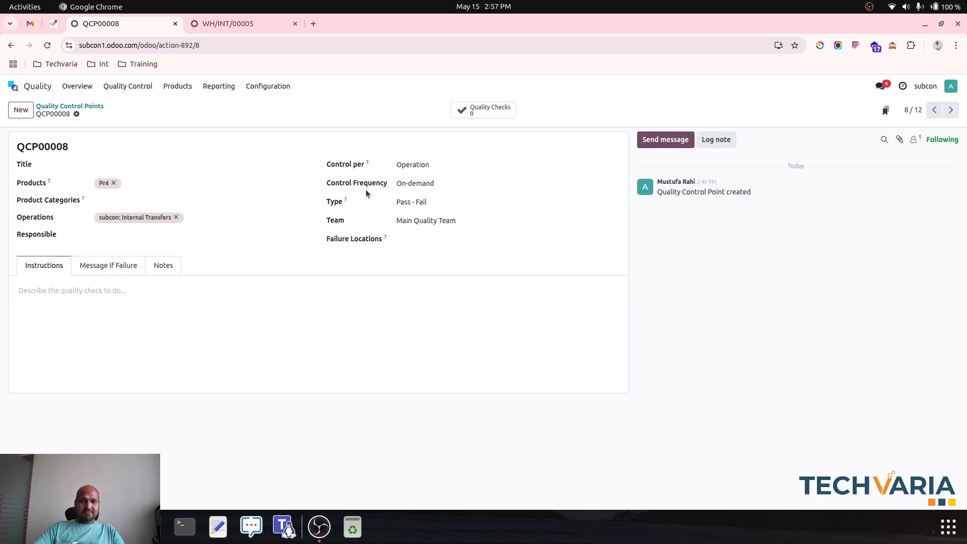
left_click(227, 24)
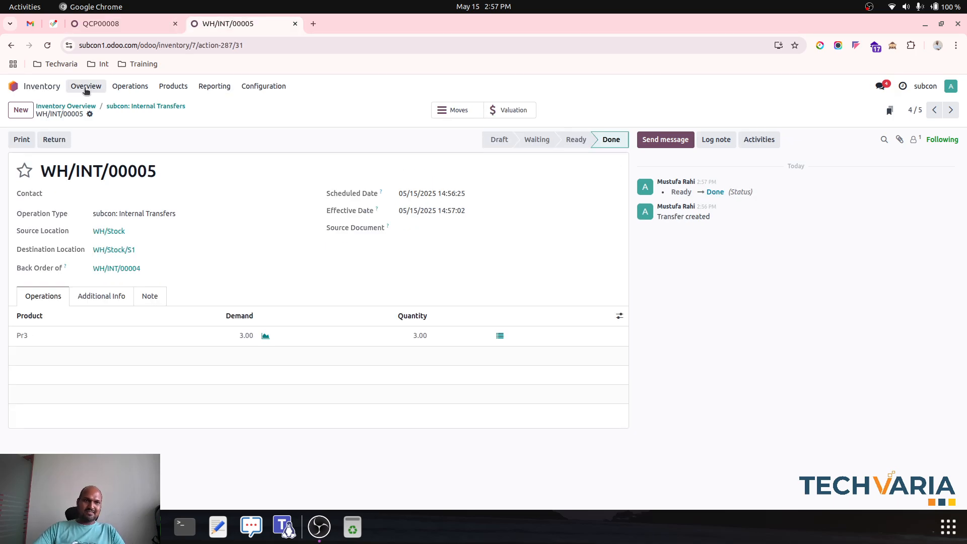
left_click(136, 108)
left_click(19, 114)
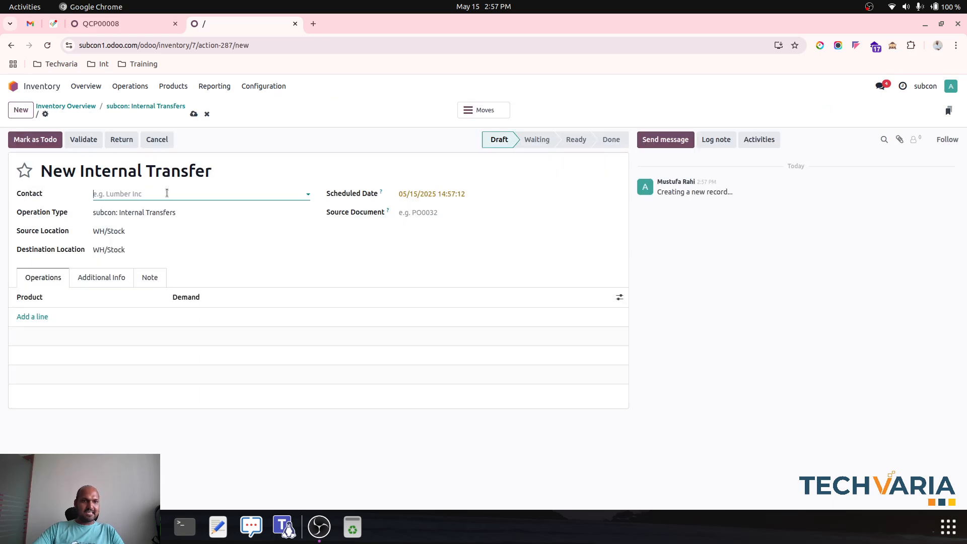
left_click(149, 251)
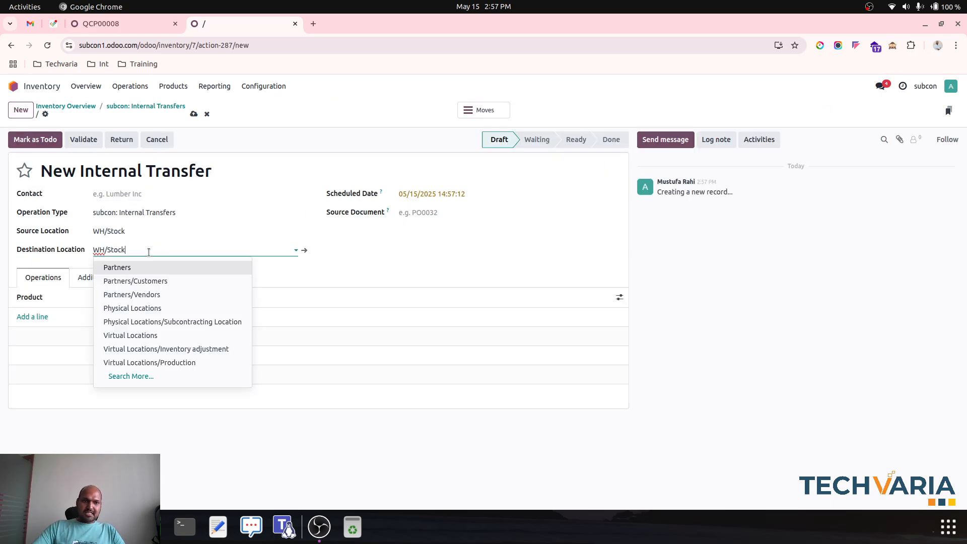
type("/S1")
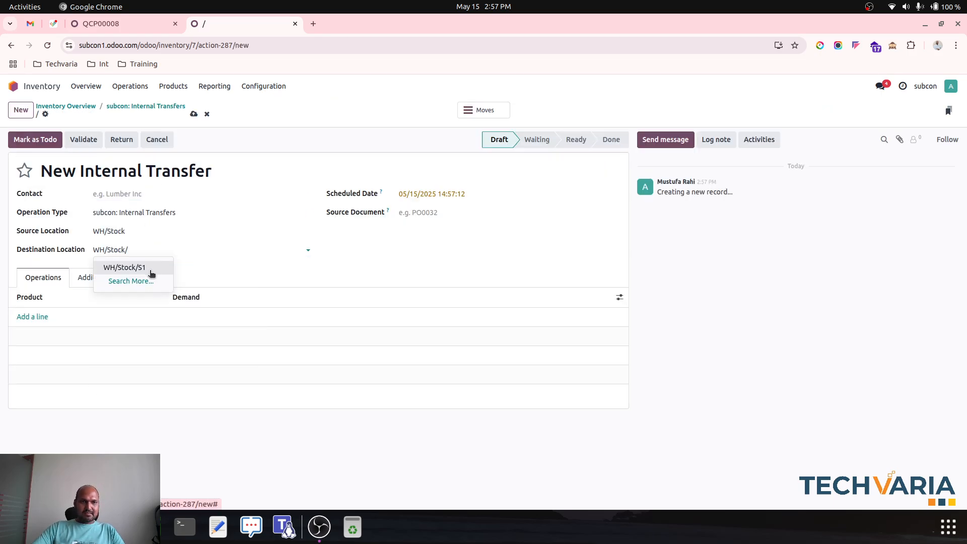
left_click(150, 268)
- Add product Pr4 with a demand of 3 to the new internal transfer, save it and mark it as to do
left_click(45, 316)
type("pr")
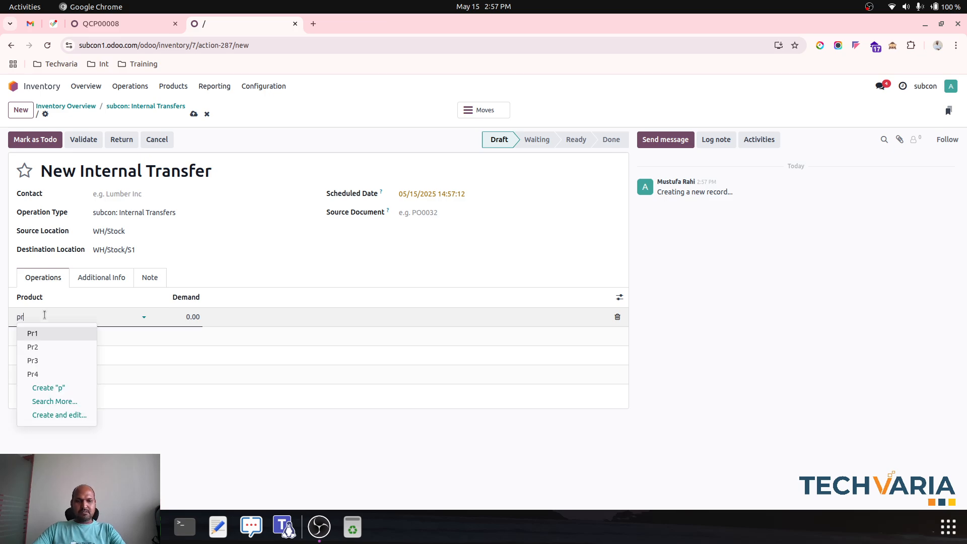
type("4")
left_click(50, 335)
left_click(172, 313)
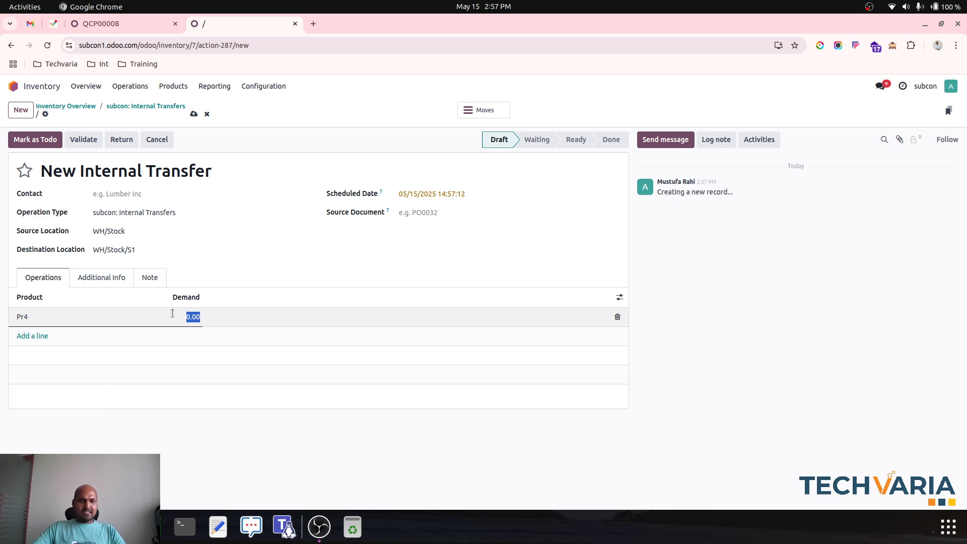
left_click(193, 113)
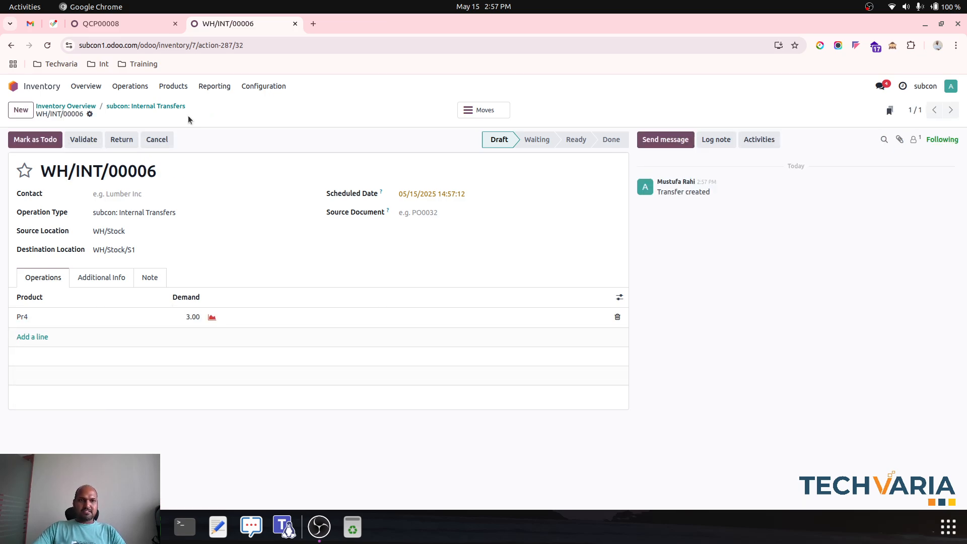
left_click(47, 139)
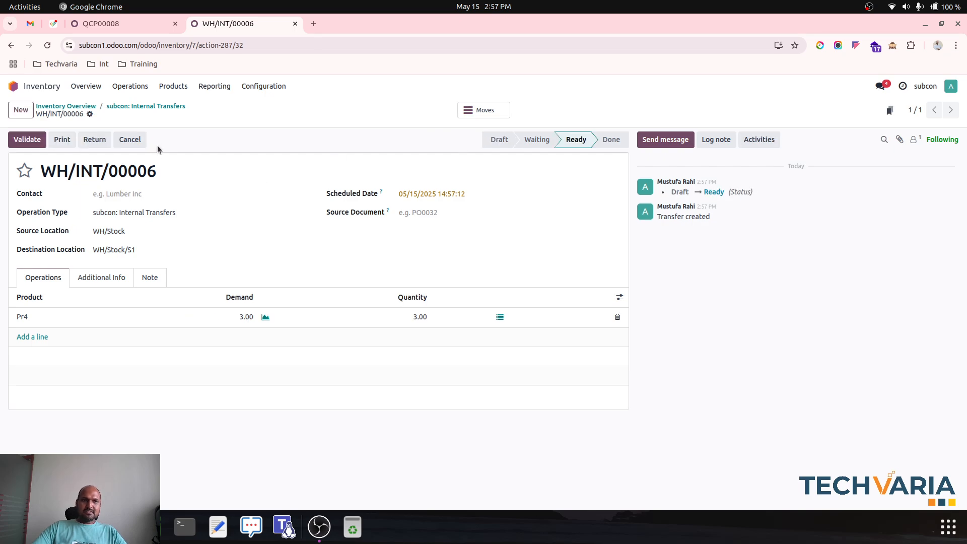
- Examine the additional info and detailed stock moves of WH/INT/00006, then return to the transfer
left_click(121, 280)
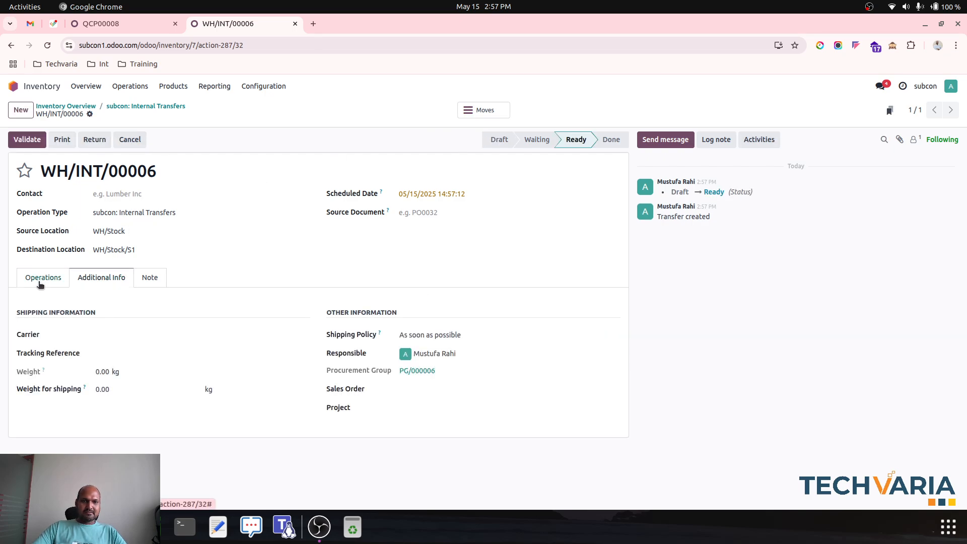
left_click(40, 283)
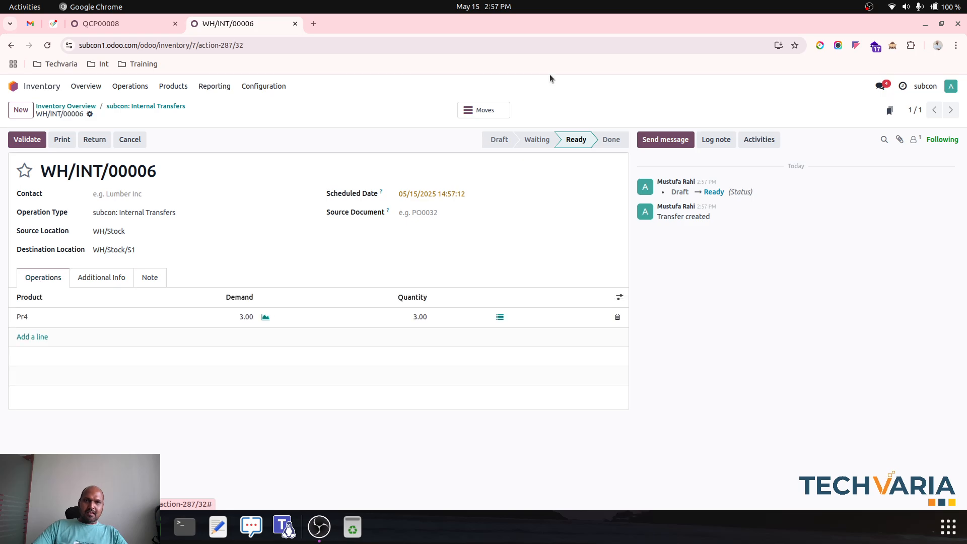
left_click(484, 110)
left_click(126, 158)
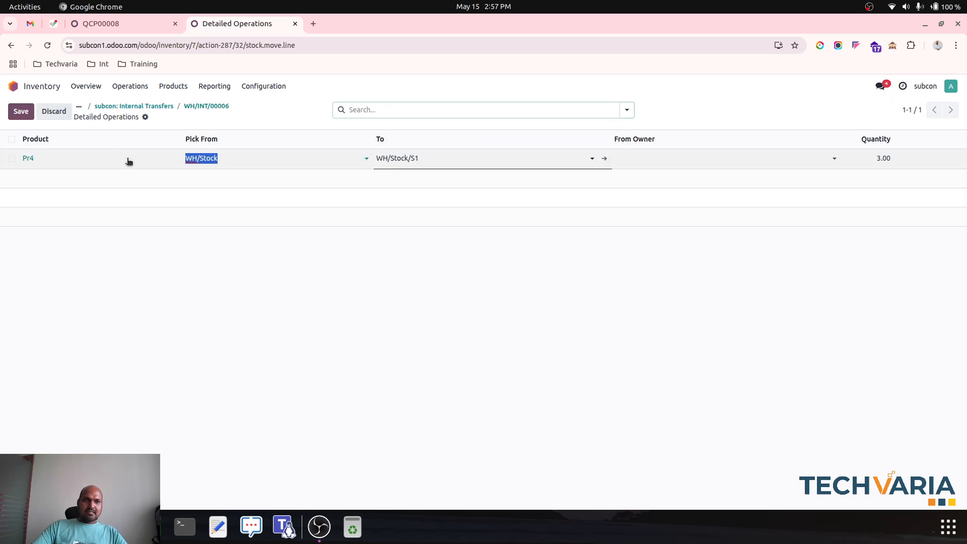
left_click(145, 117)
left_click(227, 117)
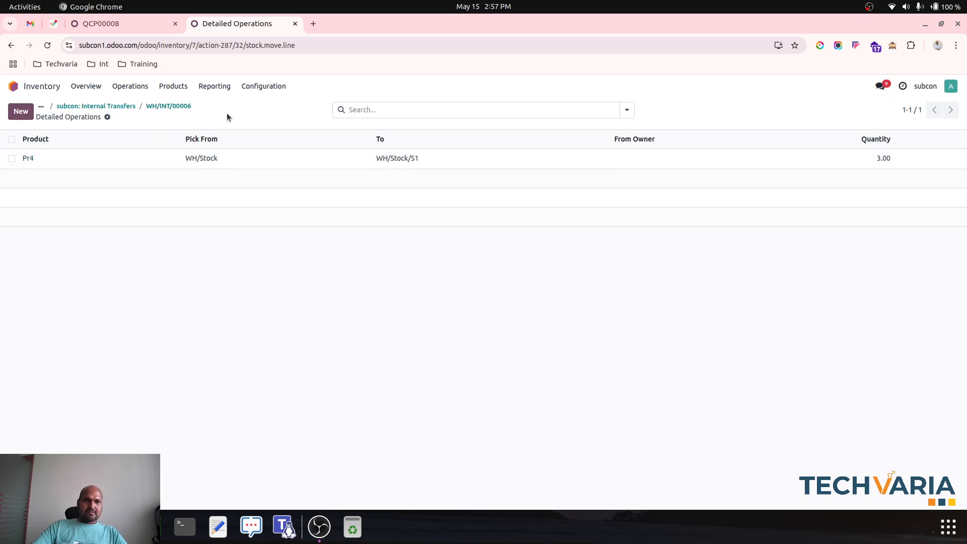
left_click(182, 106)
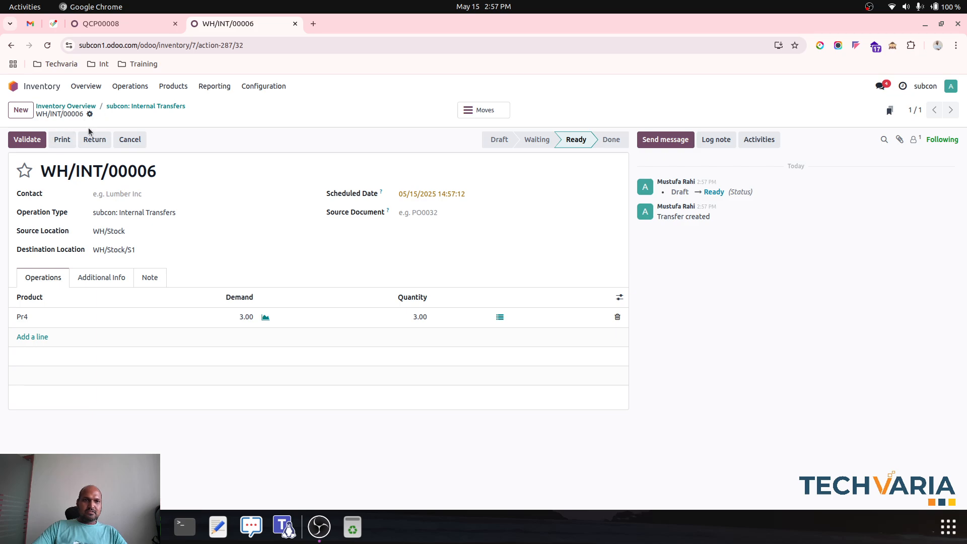
- Create an on-demand quality check on WH/INT/00006 for product Pr4 using control point QCP00008
left_click(89, 114)
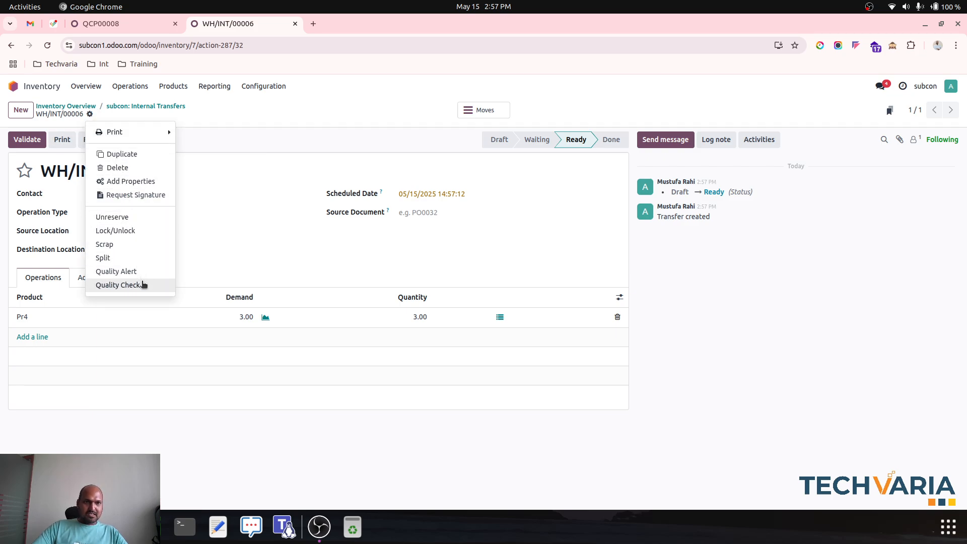
left_click(143, 285)
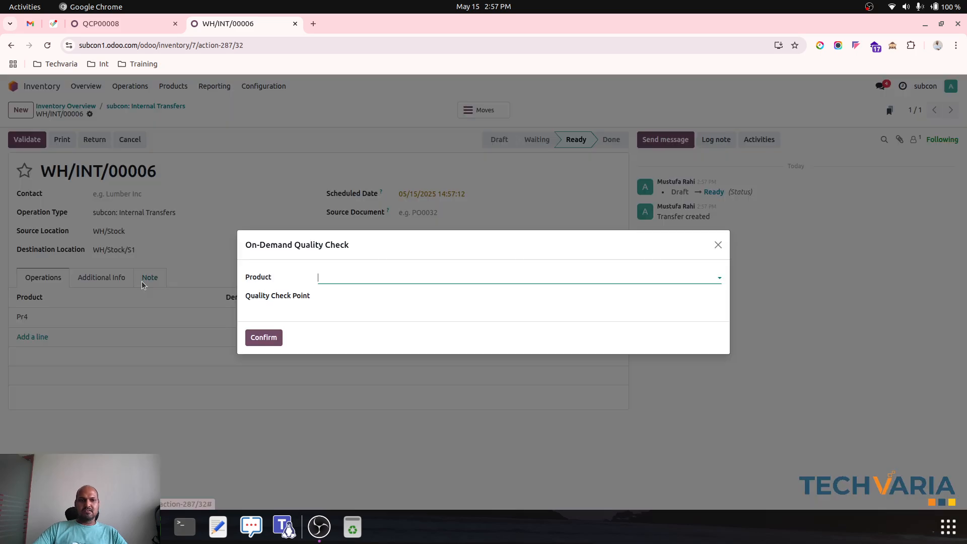
left_click(333, 281)
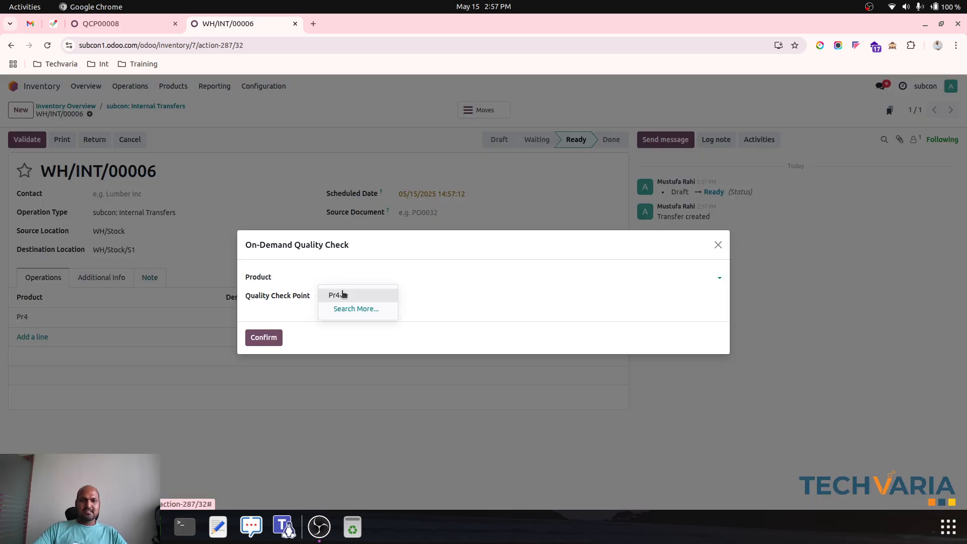
left_click(341, 293)
left_click(353, 296)
left_click(362, 314)
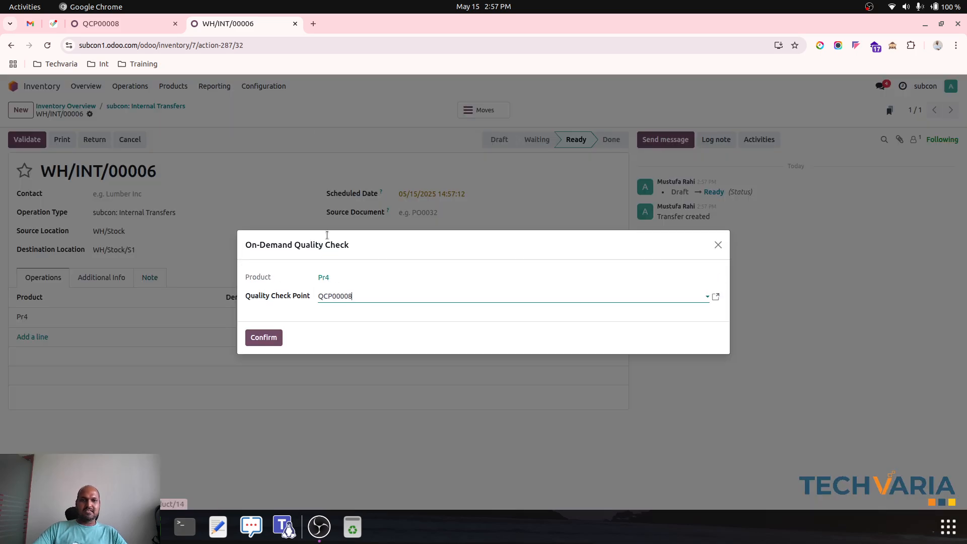
left_click(135, 27)
left_click(202, 26)
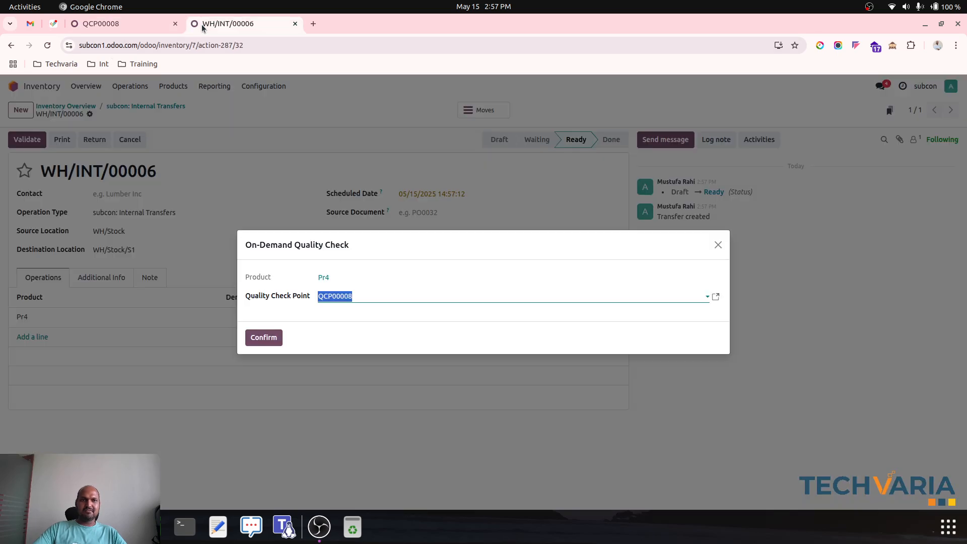
left_click(263, 338)
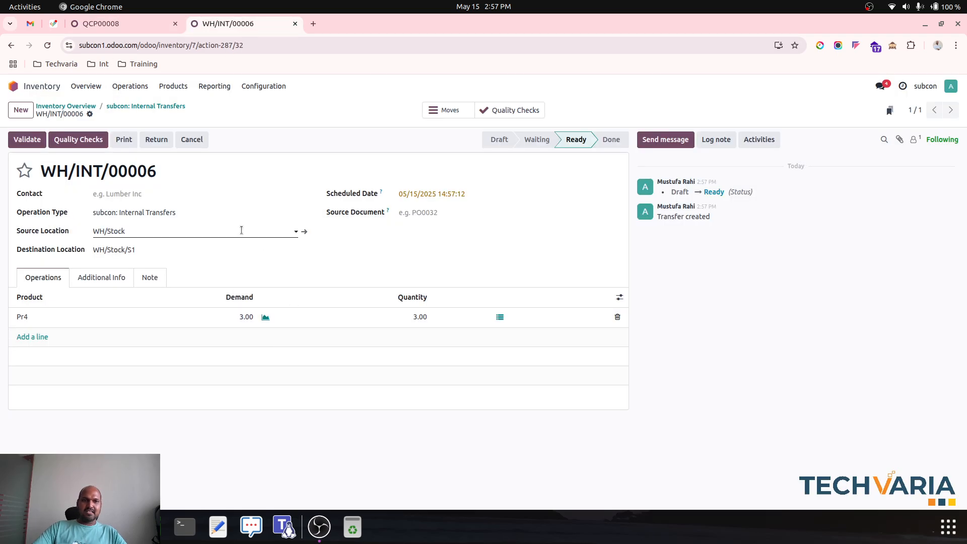
- Pass the on-demand quality check of WH/INT/00006 and validate the transfer
left_click(75, 140)
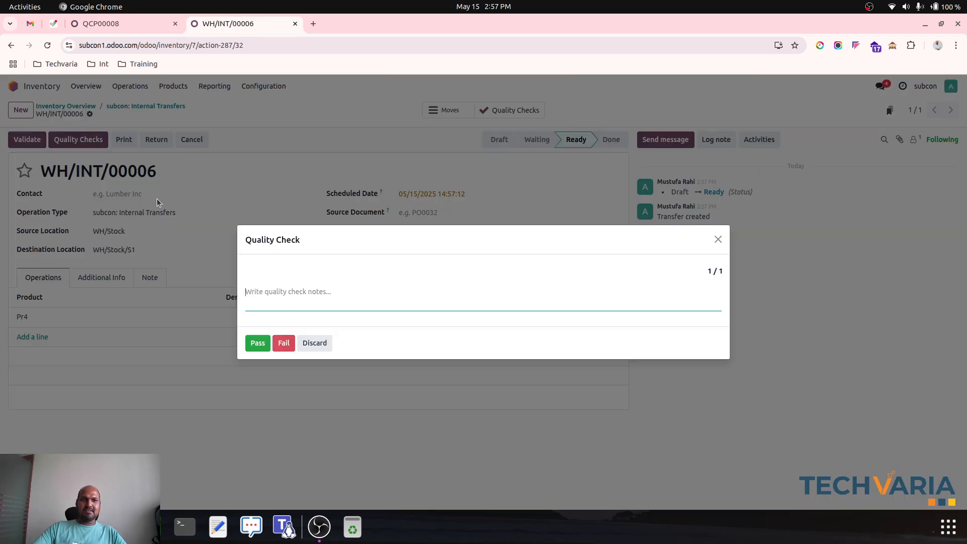
left_click(257, 344)
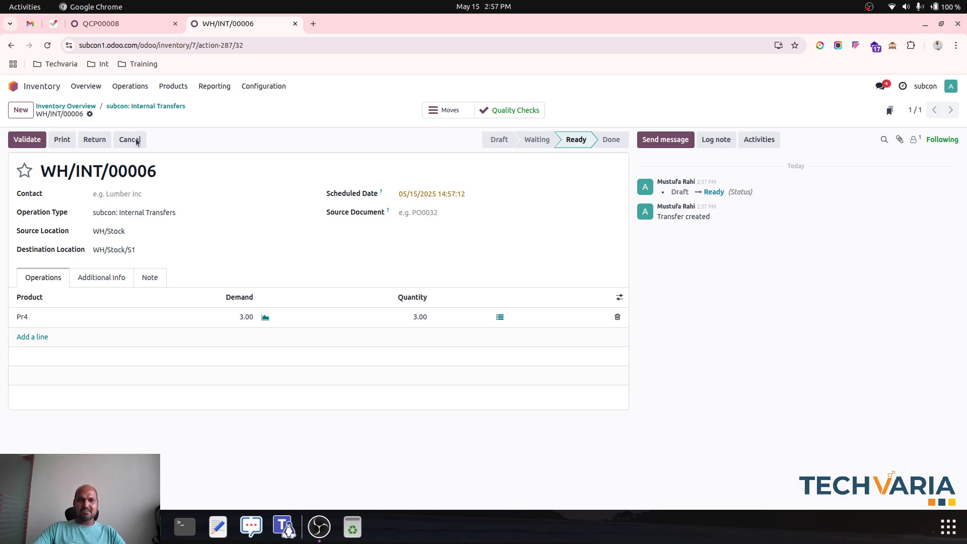
left_click(89, 116)
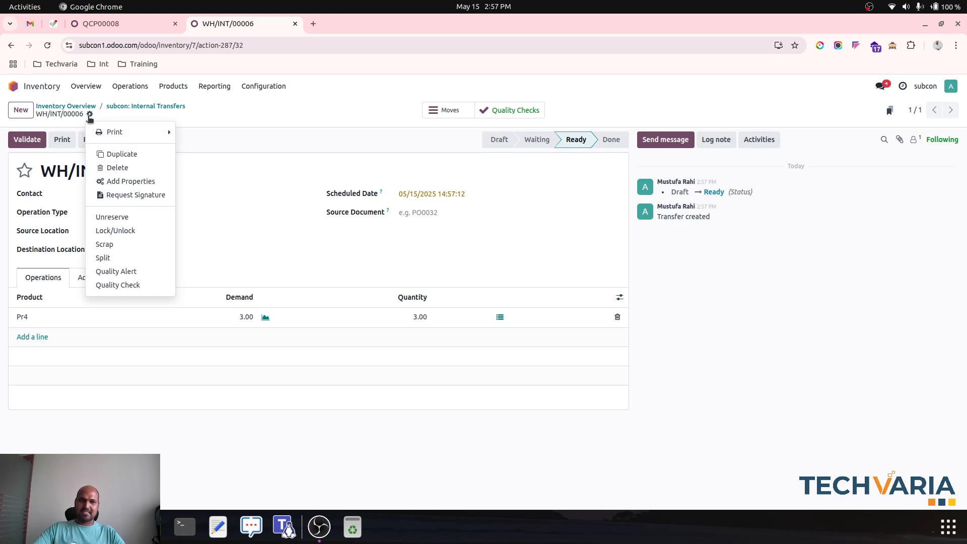
left_click(90, 115)
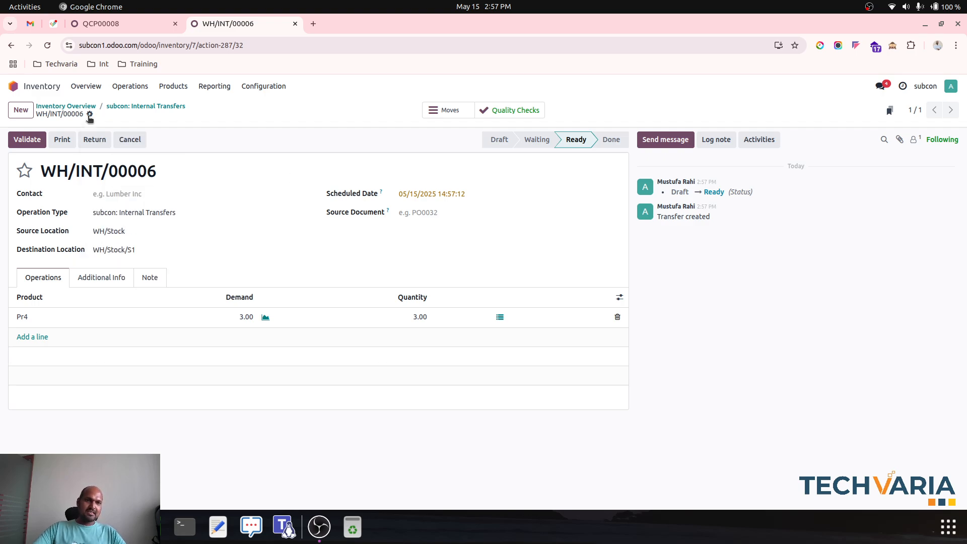
left_click(27, 140)
- Open control point QCP00009 for delivery orders and review its control per, control frequency and partial test settings
left_click(153, 20)
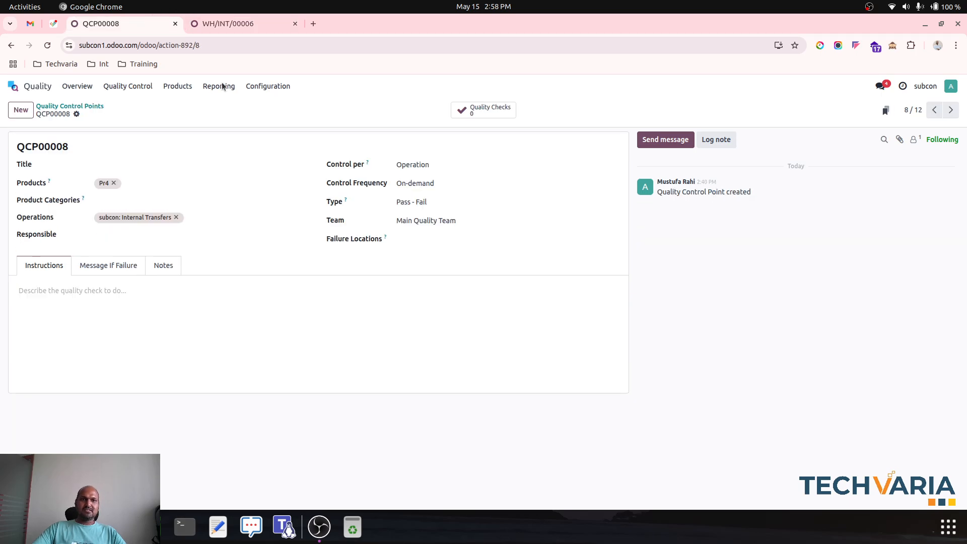
left_click(86, 107)
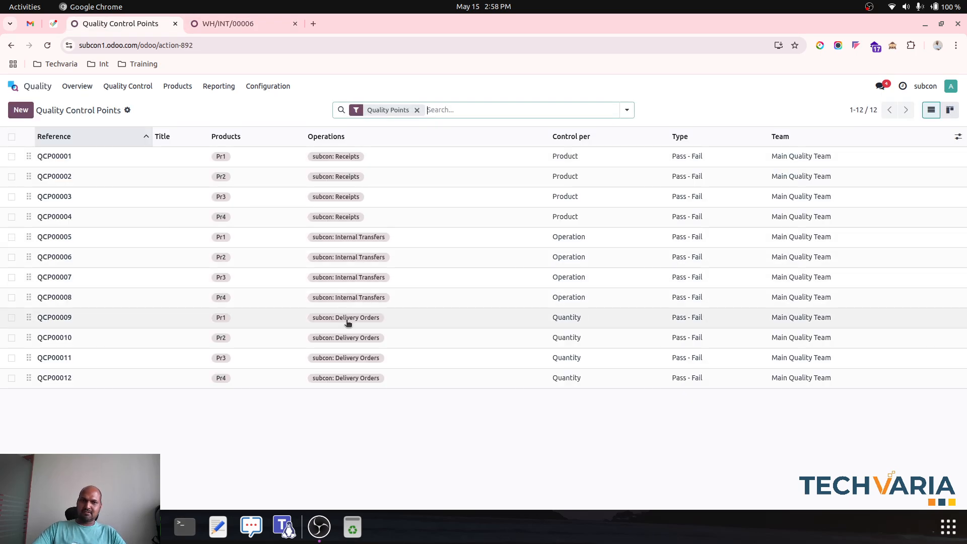
left_click(403, 322)
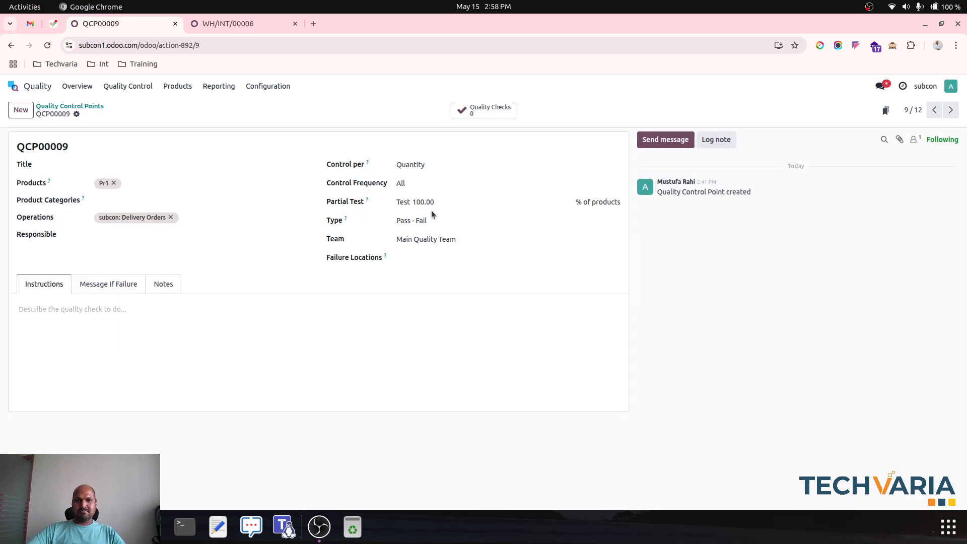
left_click(431, 166)
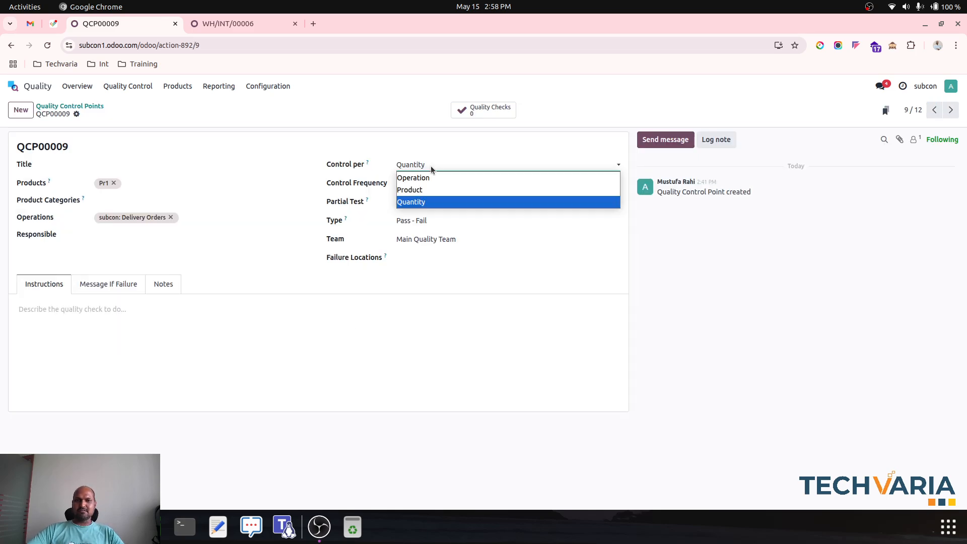
left_click(431, 165)
left_click(419, 182)
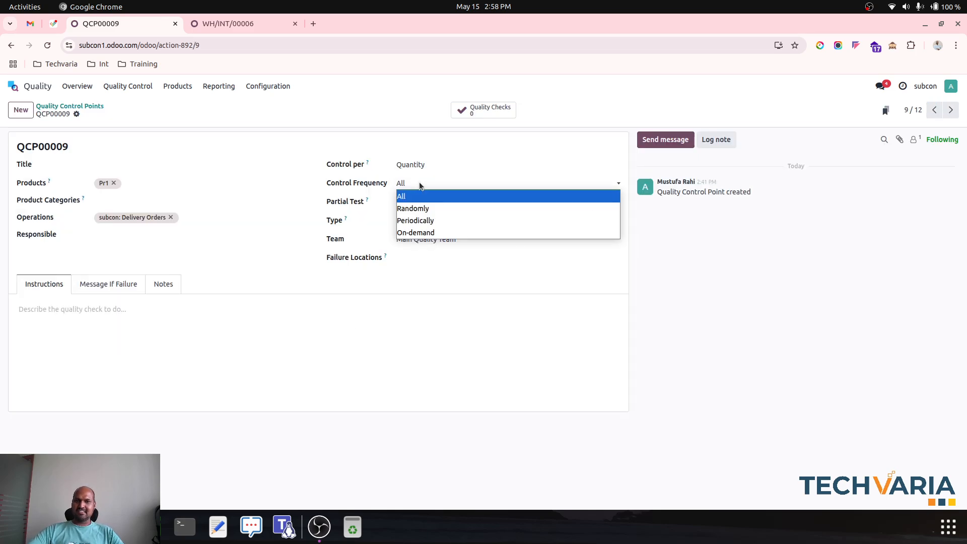
left_click(419, 182)
left_click(441, 203)
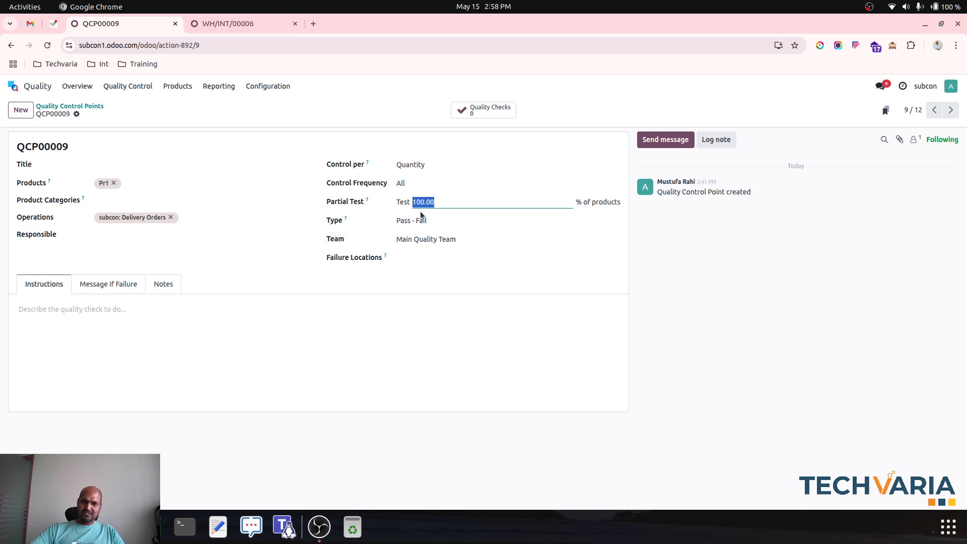
- Switch to the Sales app and create a new quotation for Customer1
left_click(227, 24)
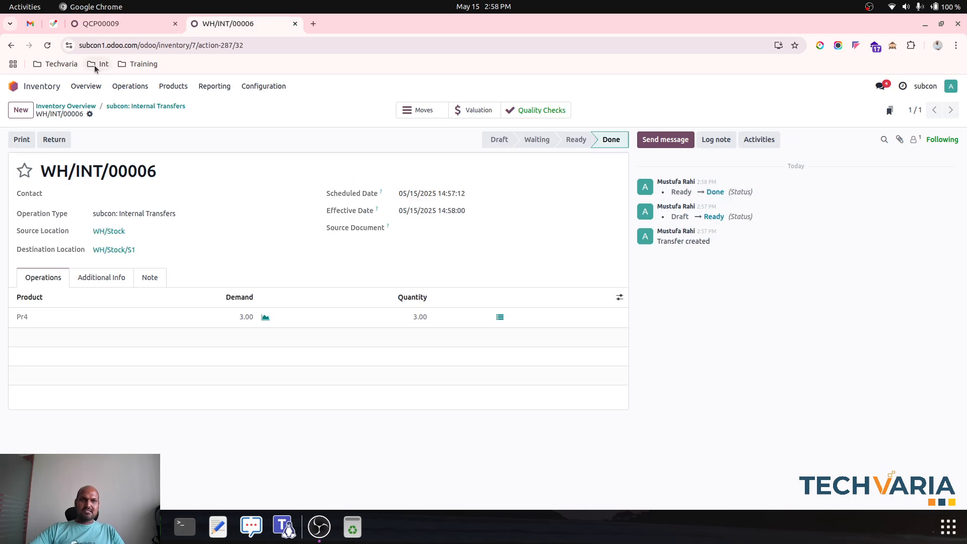
left_click(13, 86)
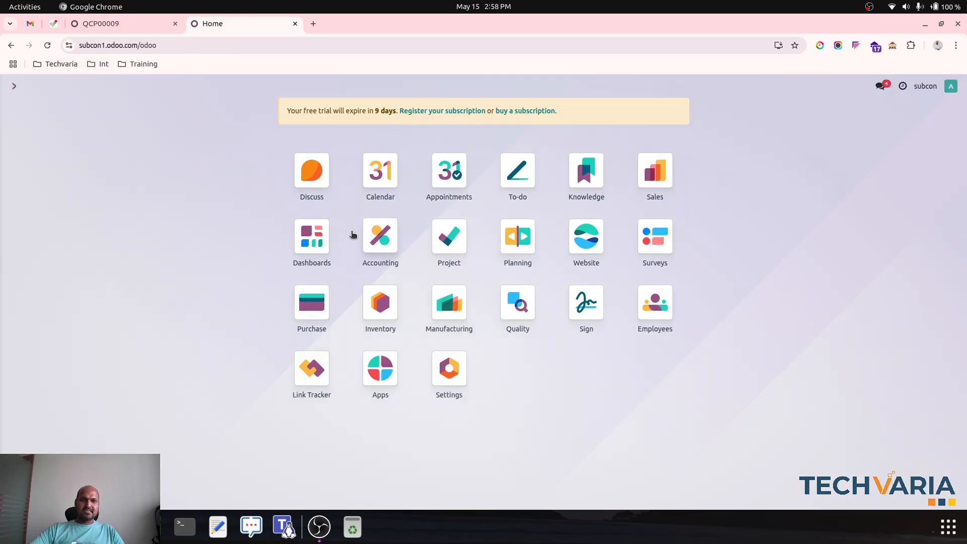
left_click(650, 187)
left_click(26, 112)
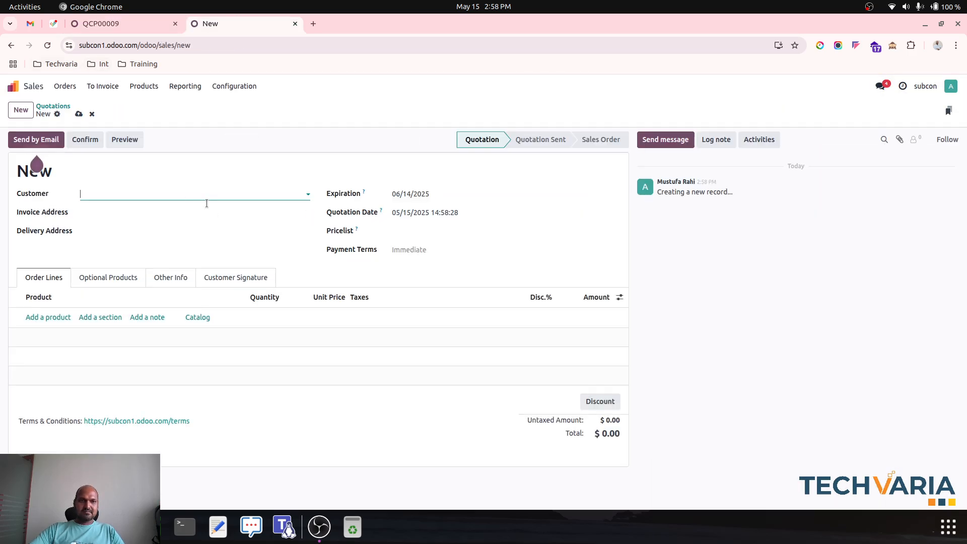
left_click(204, 197)
left_click(132, 212)
- Add product Pr1 to the quotation's order lines with a quantity of 2
left_click(51, 317)
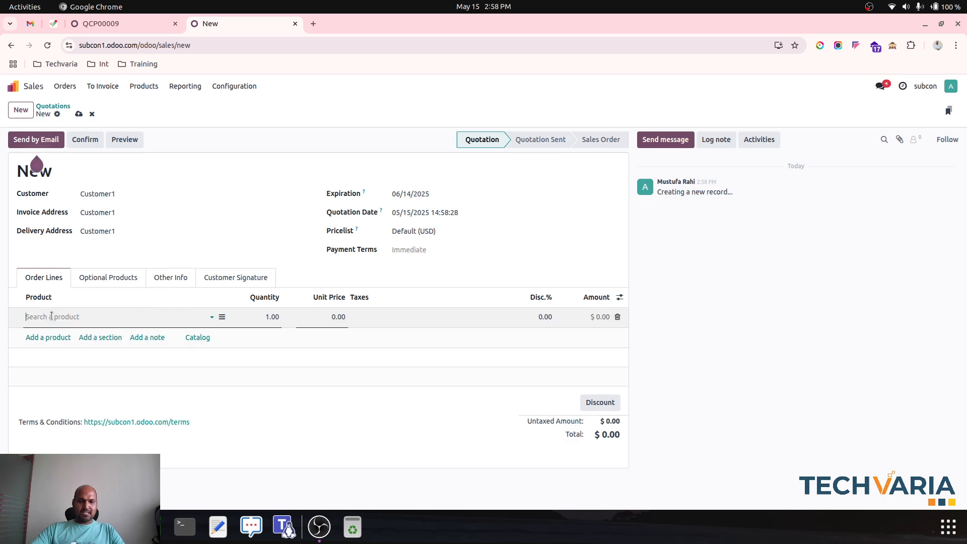
type("pr1")
left_click(56, 331)
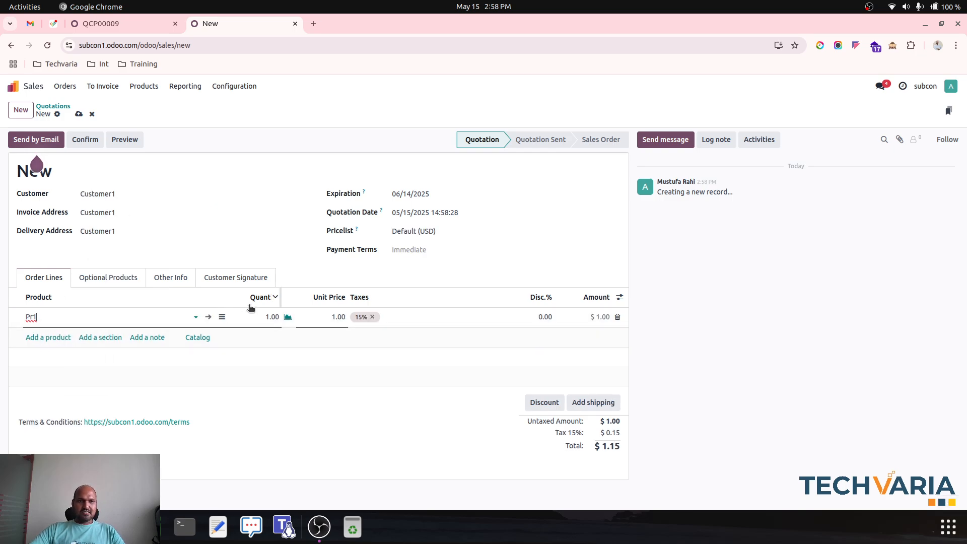
left_click(273, 317)
type("2")
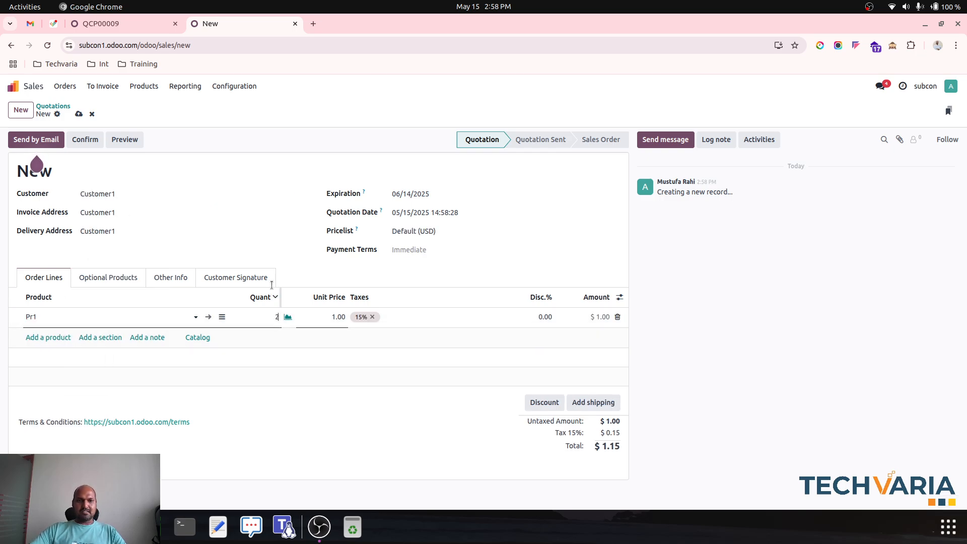
- Add product Pr2 as the second order line with a quantity of 2
left_click(58, 340)
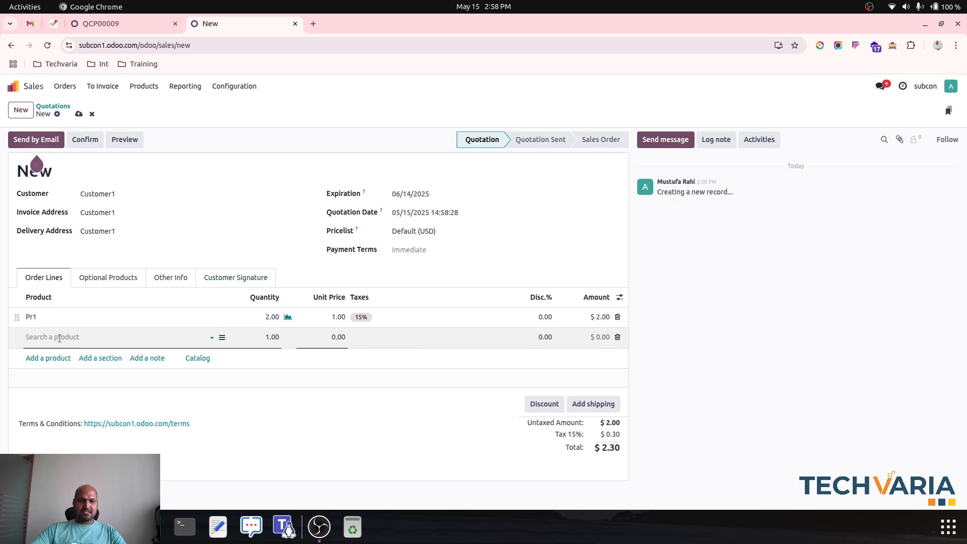
type("pr2")
left_click(58, 352)
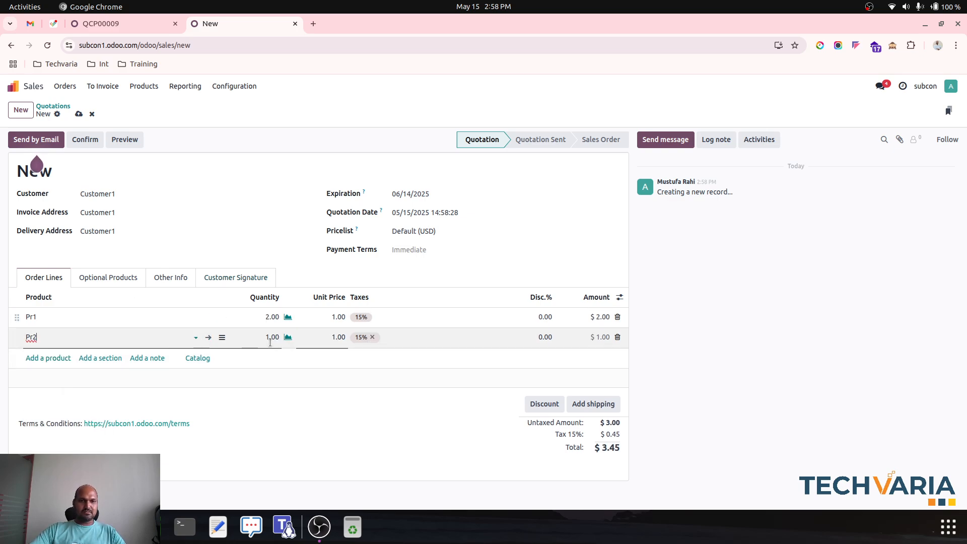
left_click(270, 338)
type("2")
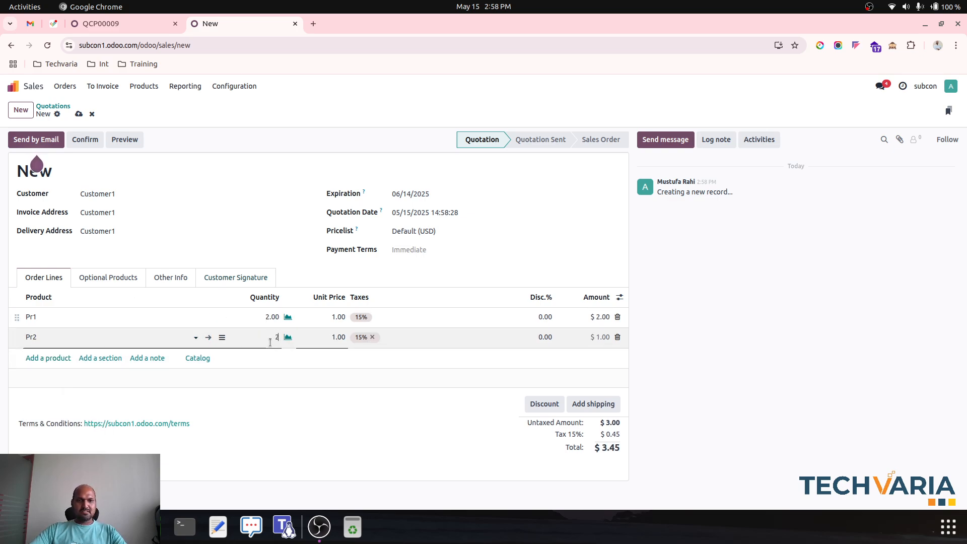
- Add products Pr3 and Pr4 as the third and fourth order lines, each with a quantity of 1
left_click(52, 358)
type("pr3")
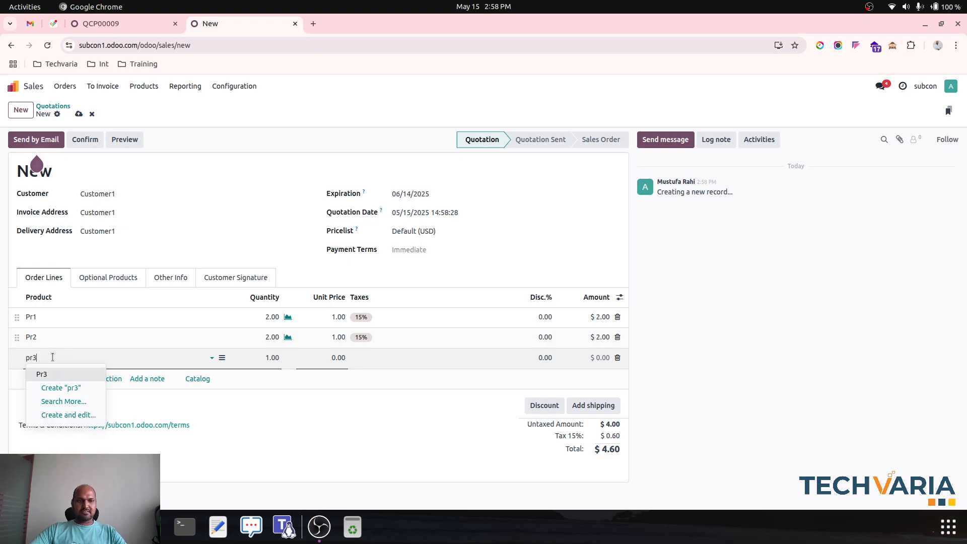
left_click(58, 373)
left_click(271, 355)
left_click(59, 379)
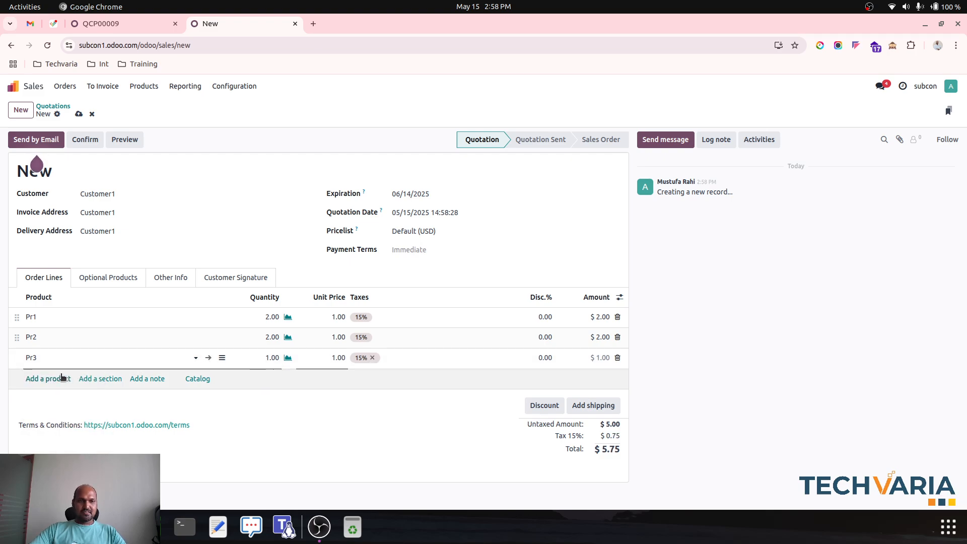
type("pr4")
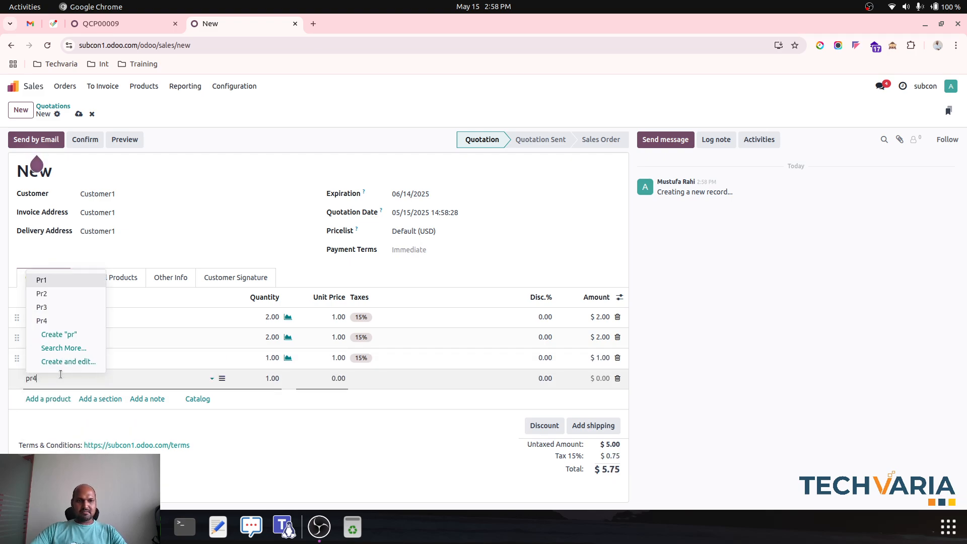
left_click(73, 322)
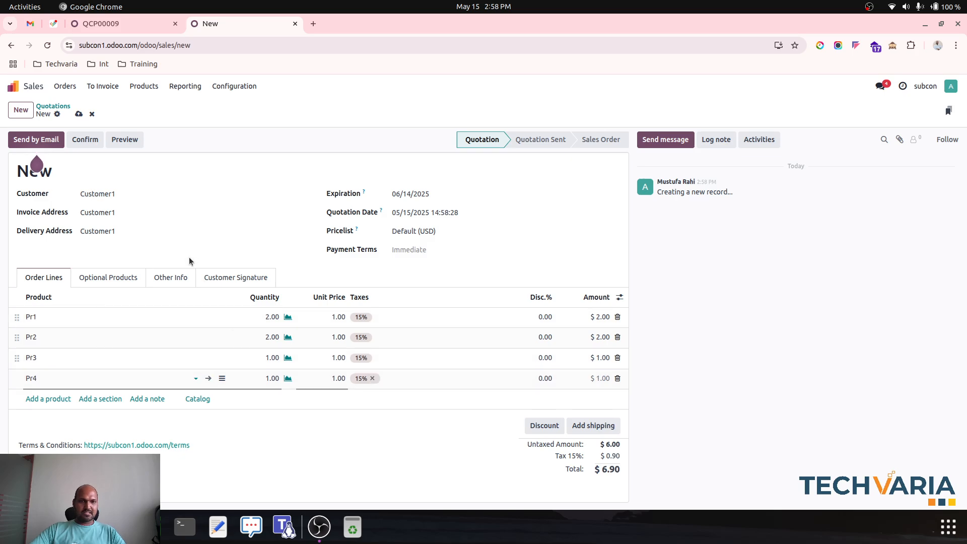
- Confirm the quotation and open the quality checks of its delivery order
left_click(85, 139)
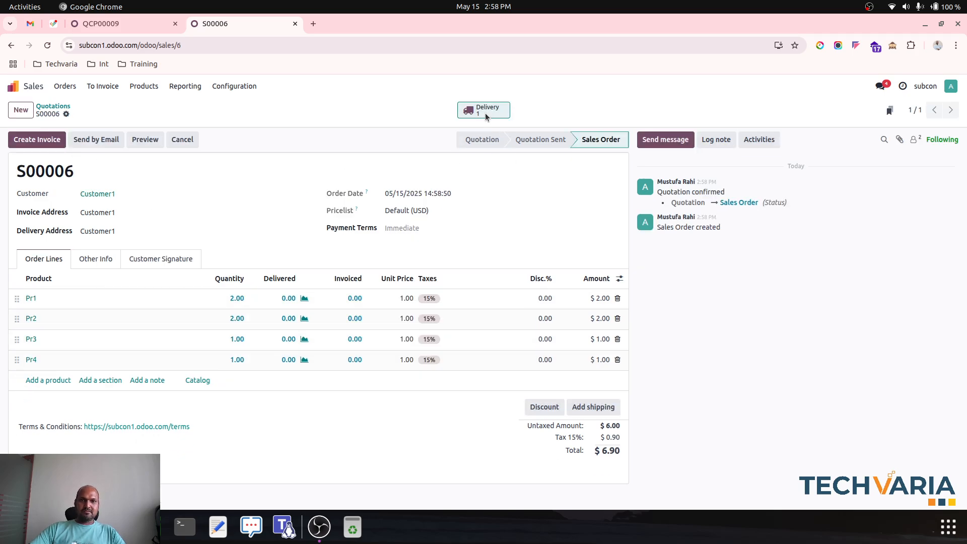
left_click(485, 113)
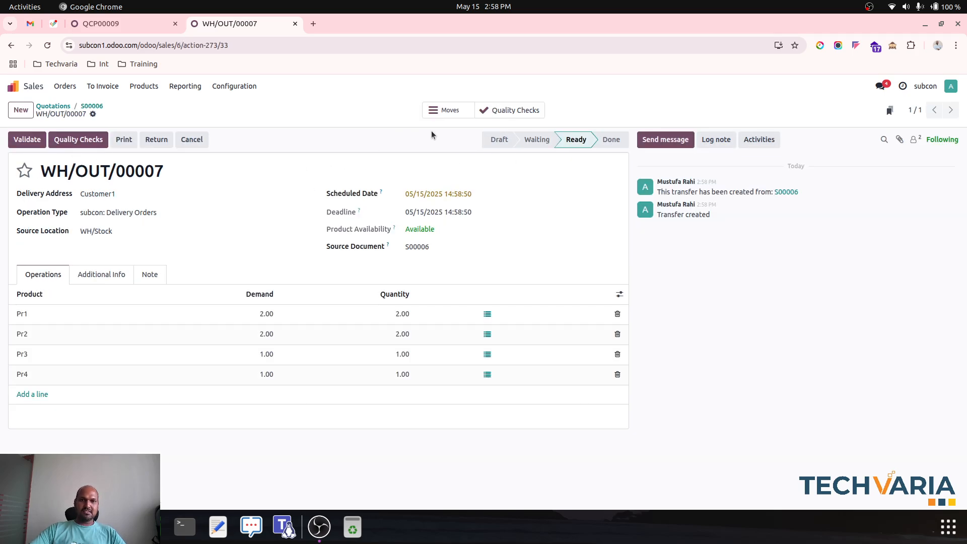
left_click(506, 110)
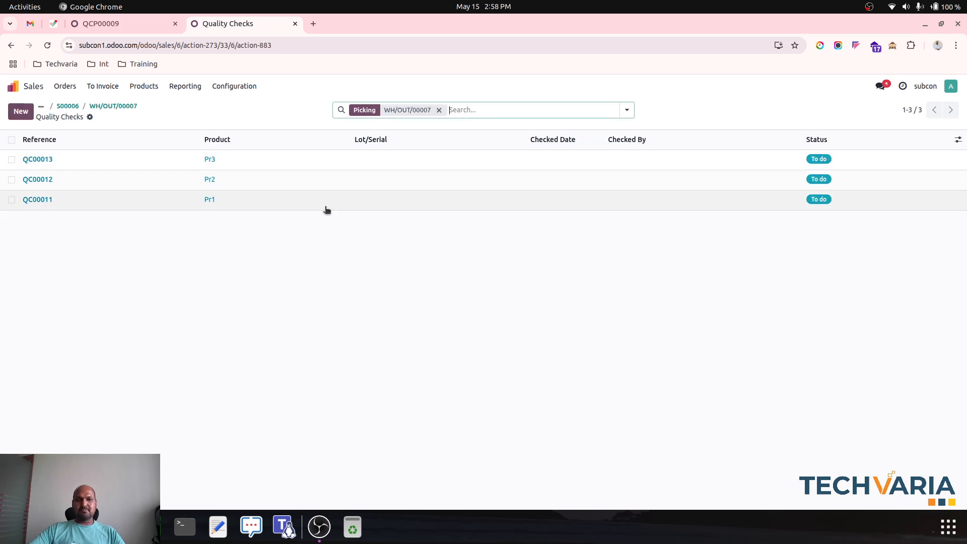
- Review the control per and control frequency settings of control point QCP00009, then return to the delivery's quality checks
left_click(137, 25)
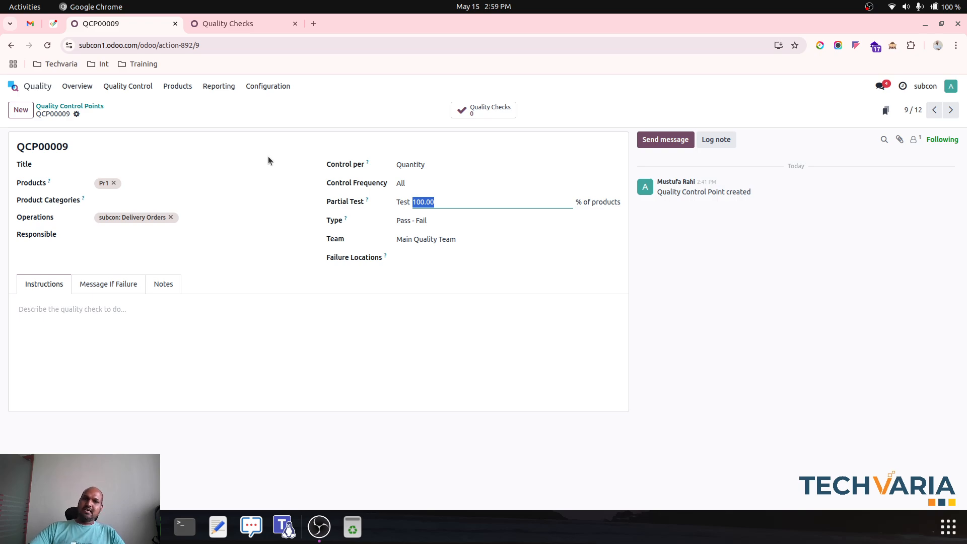
left_click(420, 167)
left_click(413, 163)
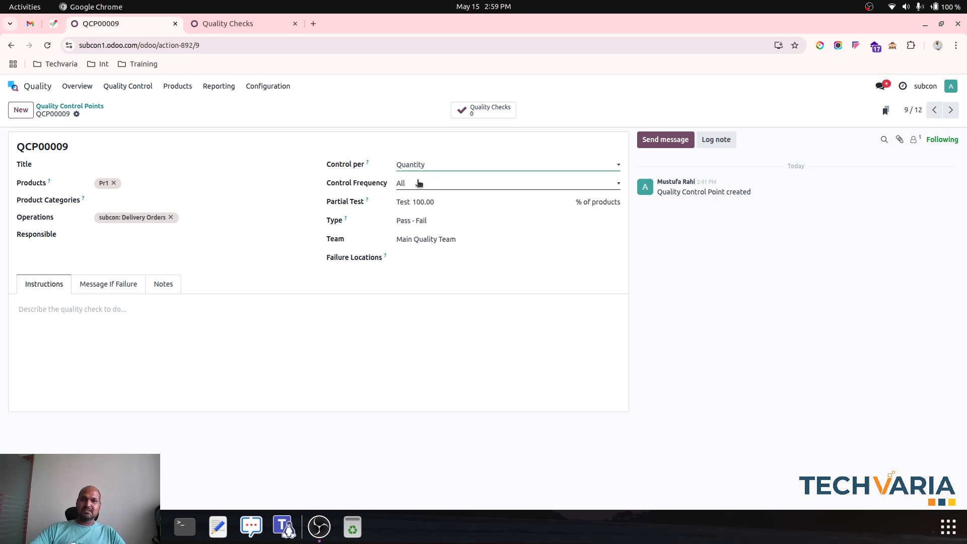
left_click(364, 94)
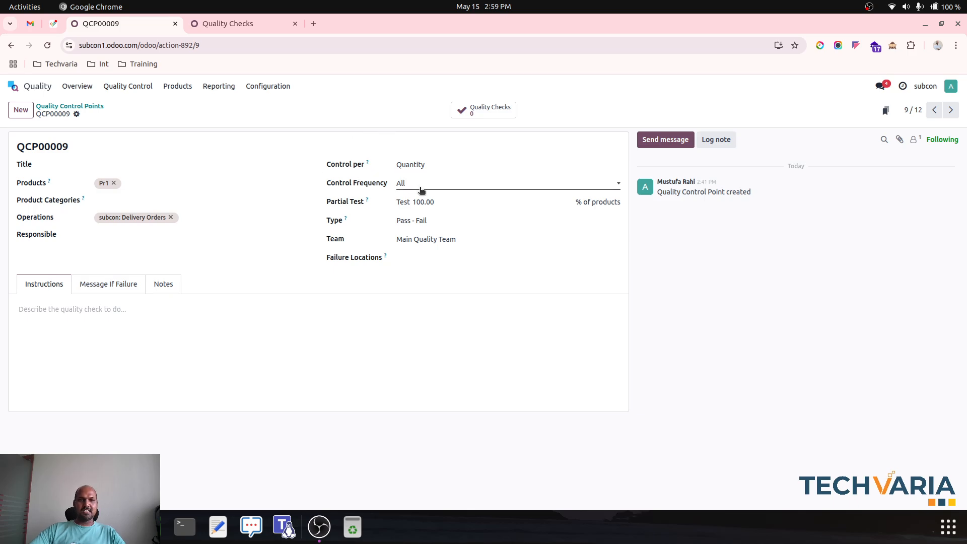
left_click(227, 23)
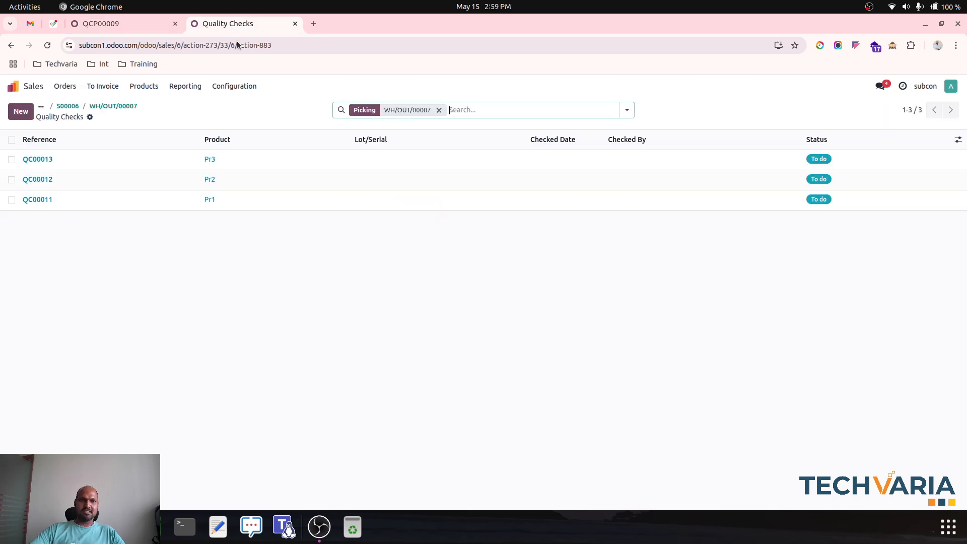
- Open the delivery's quality check for Pr1, mark it as passed and return to the list of checks
left_click(218, 207)
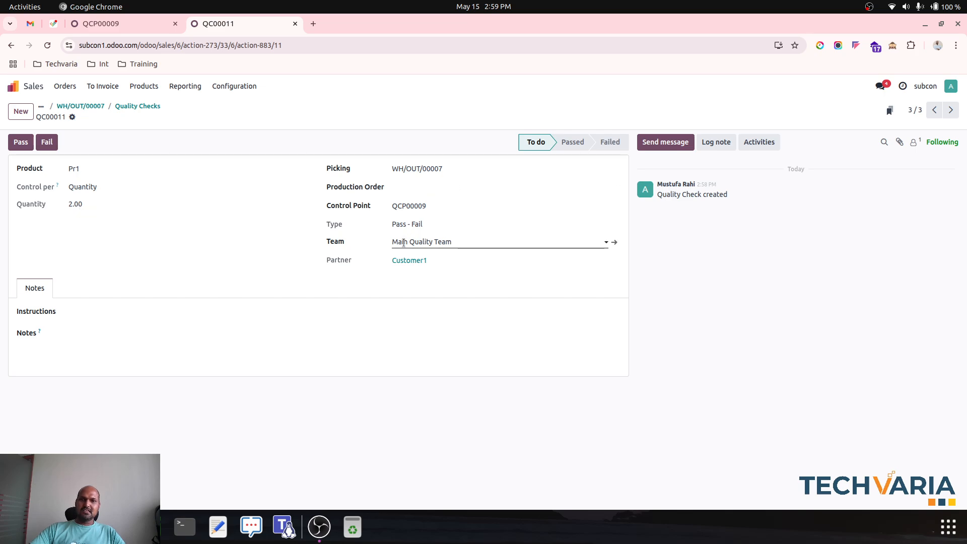
left_click(22, 143)
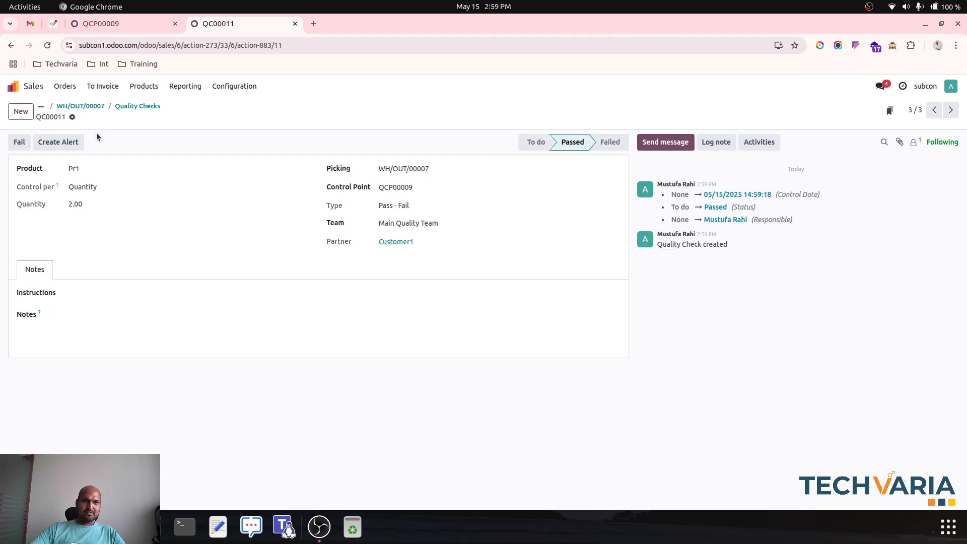
left_click(141, 107)
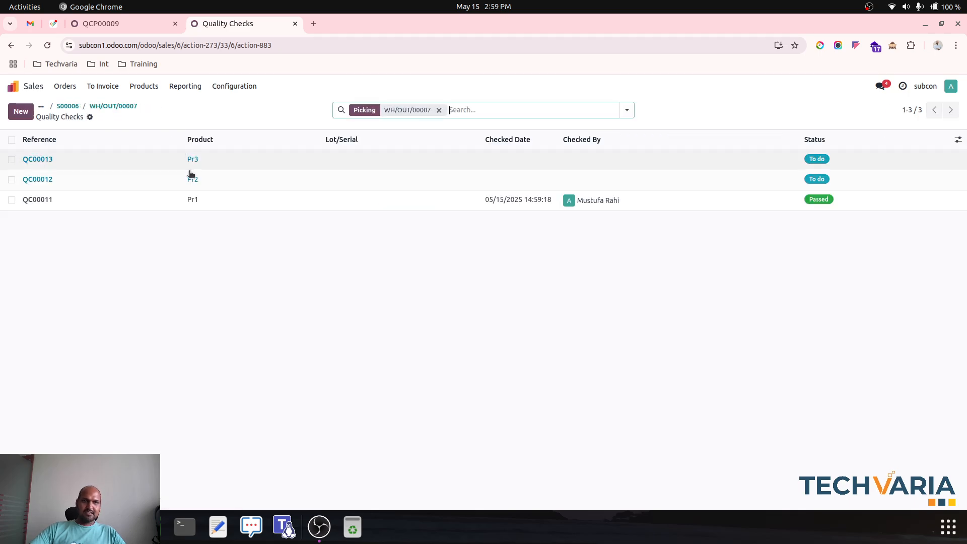
- Open the Pr2 quality check and compare its quantities with the partial test setting of control point QCP00010
left_click(224, 180)
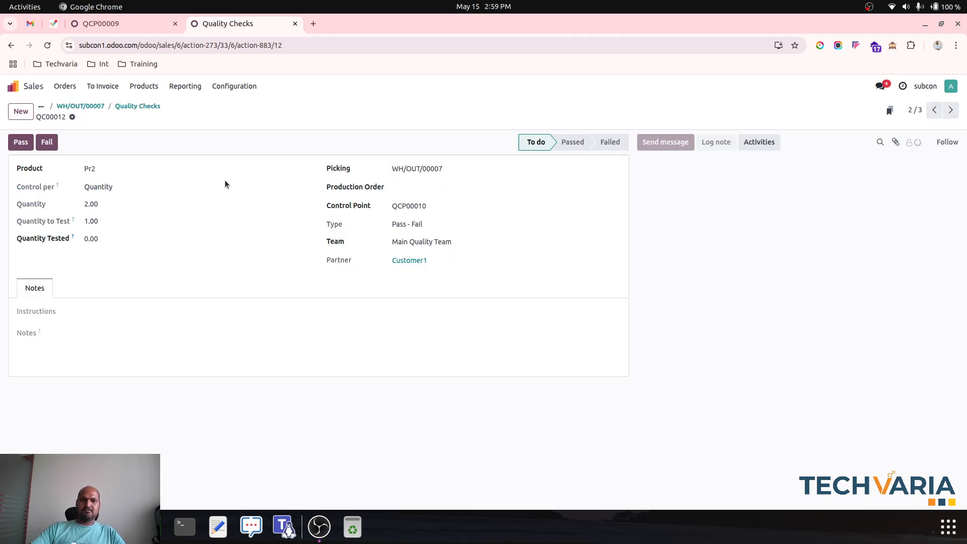
left_click(123, 24)
left_click(951, 110)
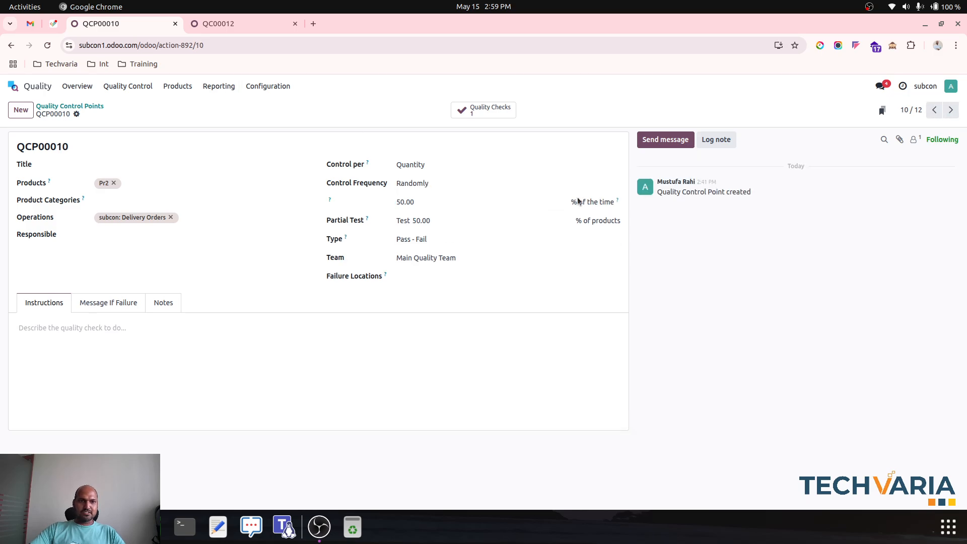
left_click(445, 219)
left_click(251, 20)
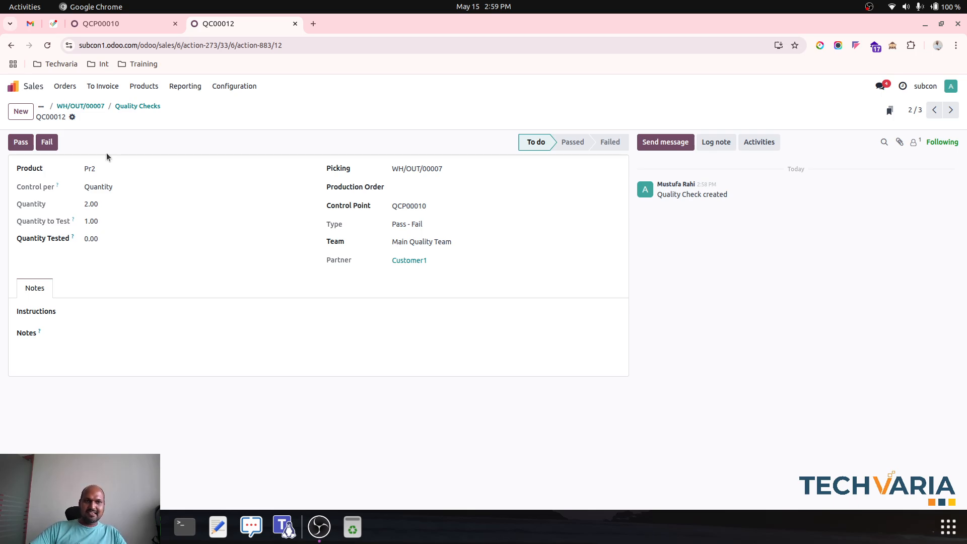
left_click(142, 24)
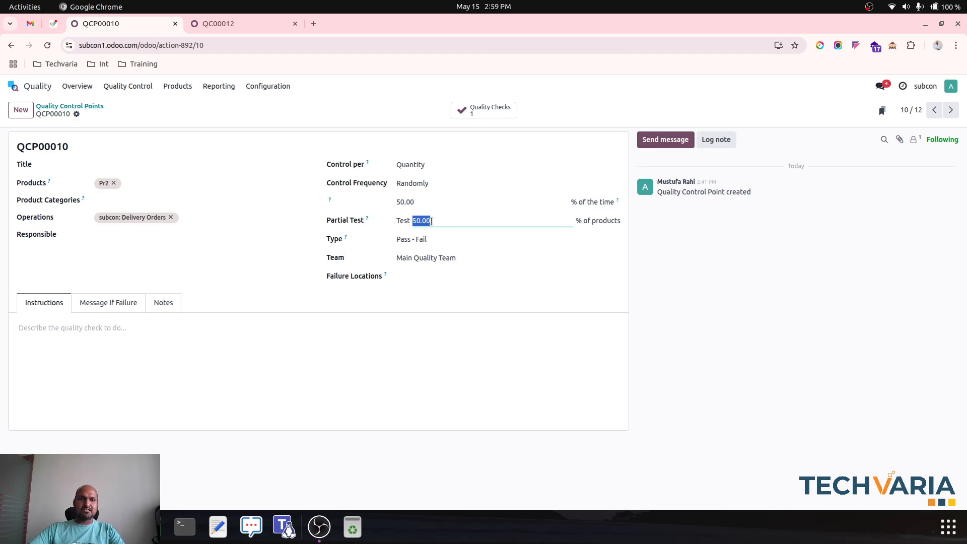
left_click(242, 24)
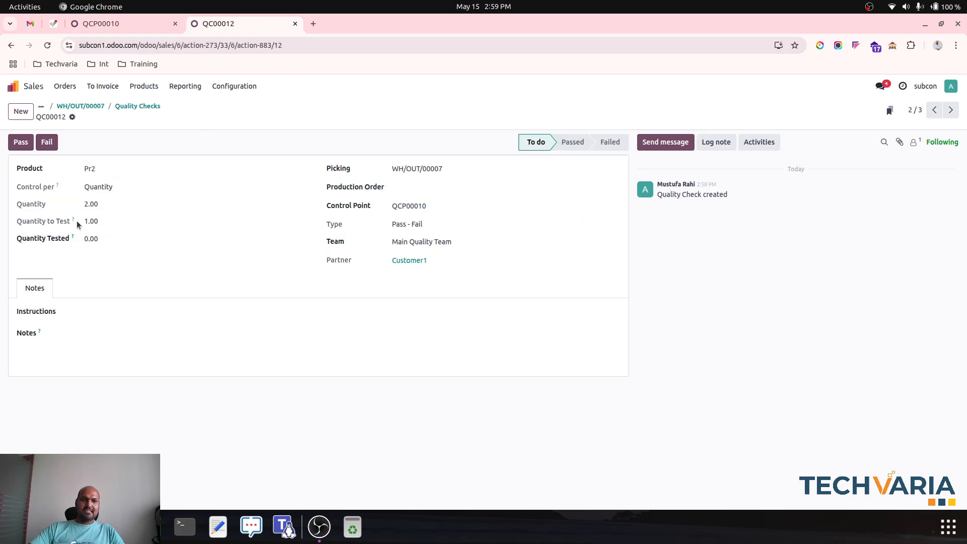
left_click(89, 203)
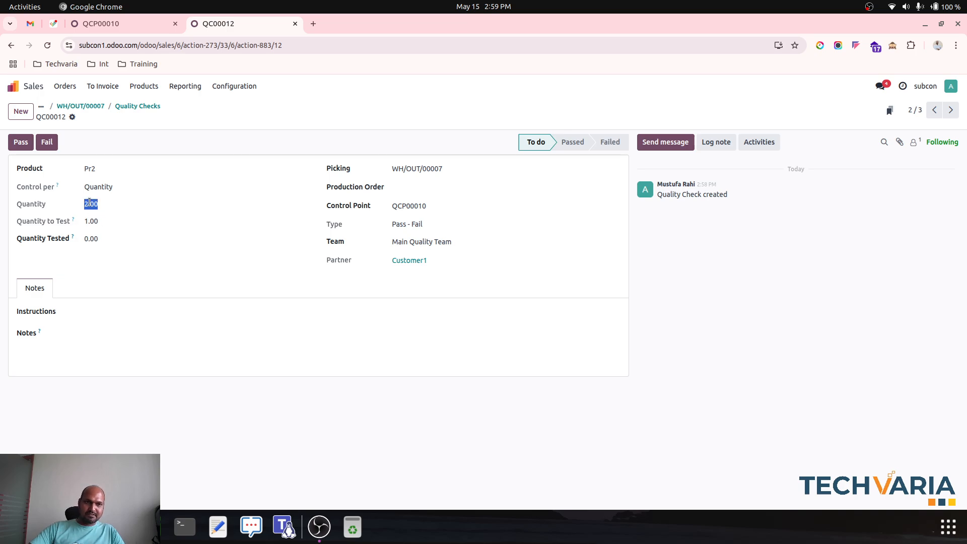
- Set the quantity tested to 1 on the Pr2 check, save it, mark it as passed and return to the list
left_click(104, 239)
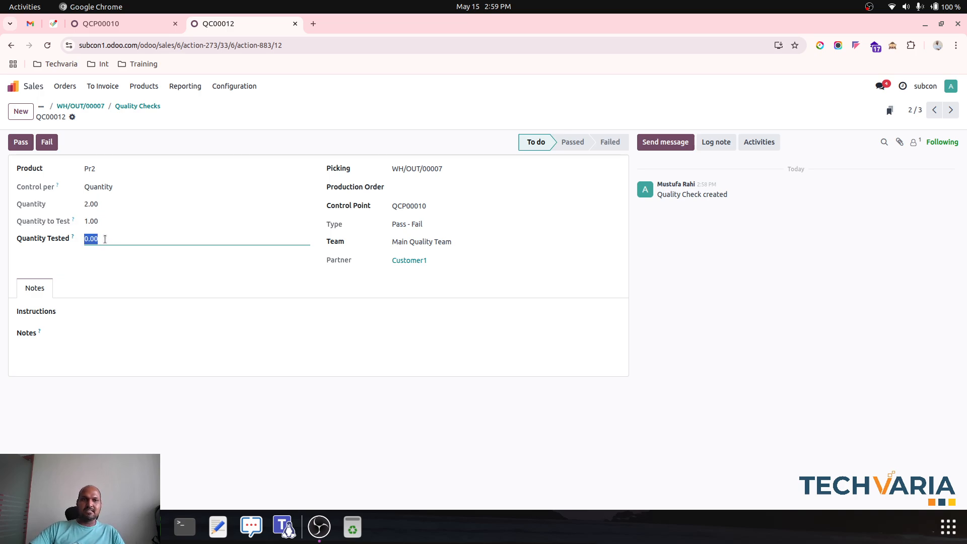
type("1")
left_click(117, 271)
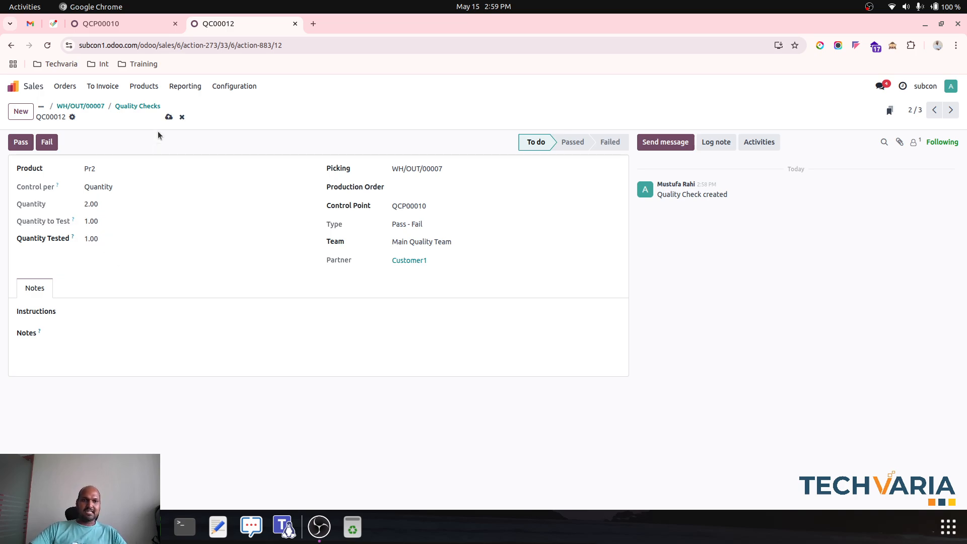
left_click(169, 117)
left_click(20, 142)
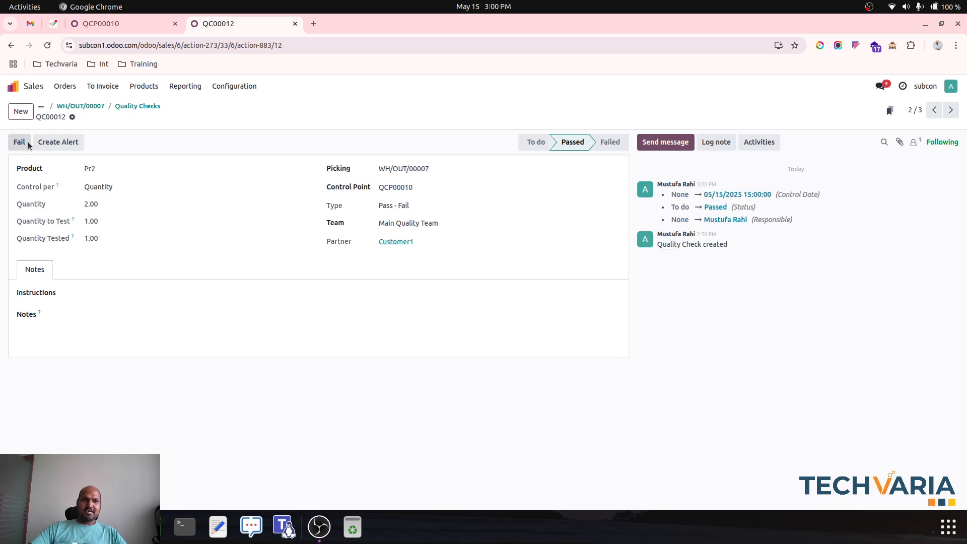
left_click(141, 106)
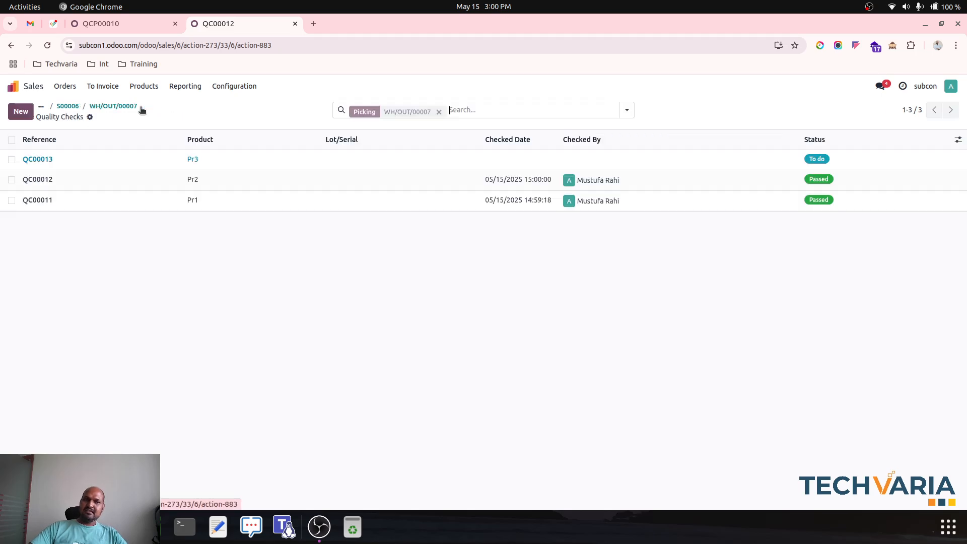
- Open the Pr3 quality check and compare it with the frequency and partial test settings of control point QCP00011
left_click(203, 159)
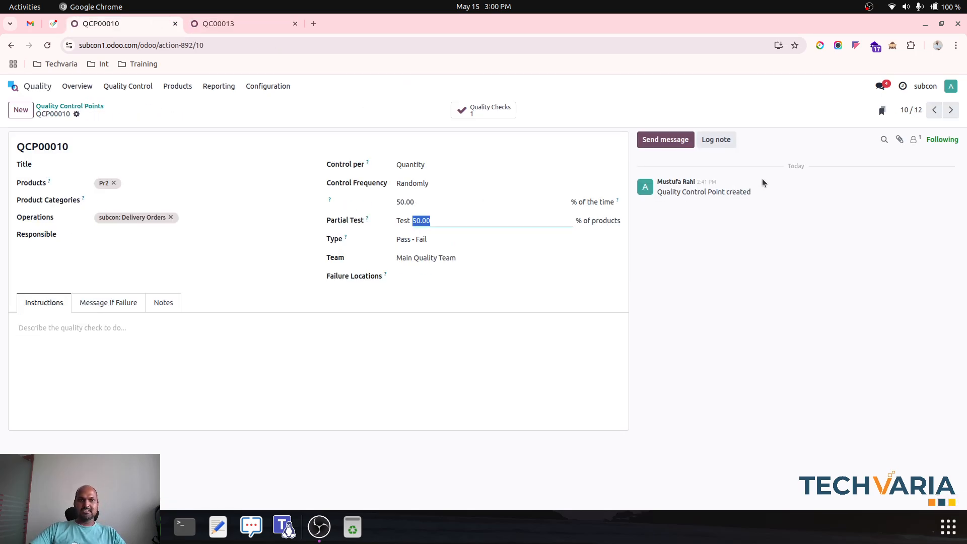
left_click(151, 24)
left_click(951, 110)
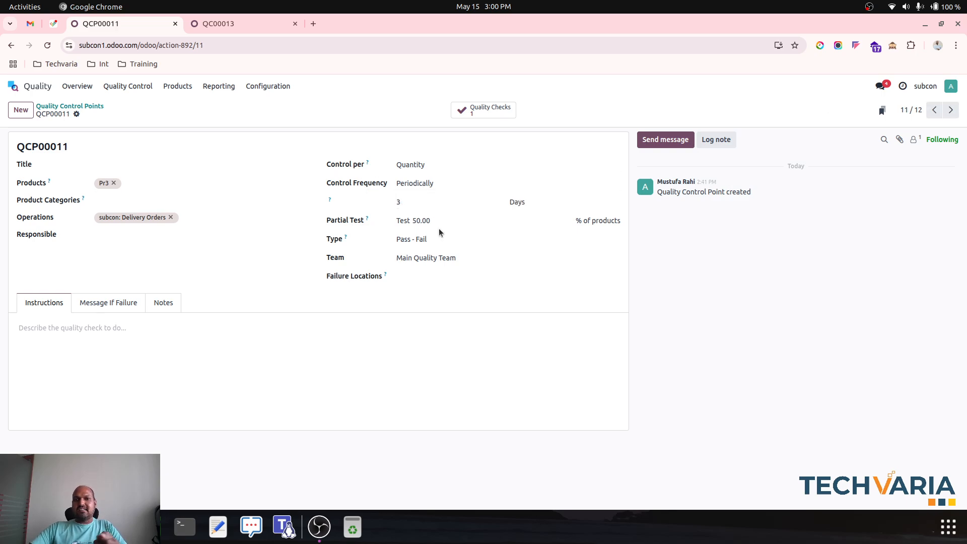
left_click(240, 29)
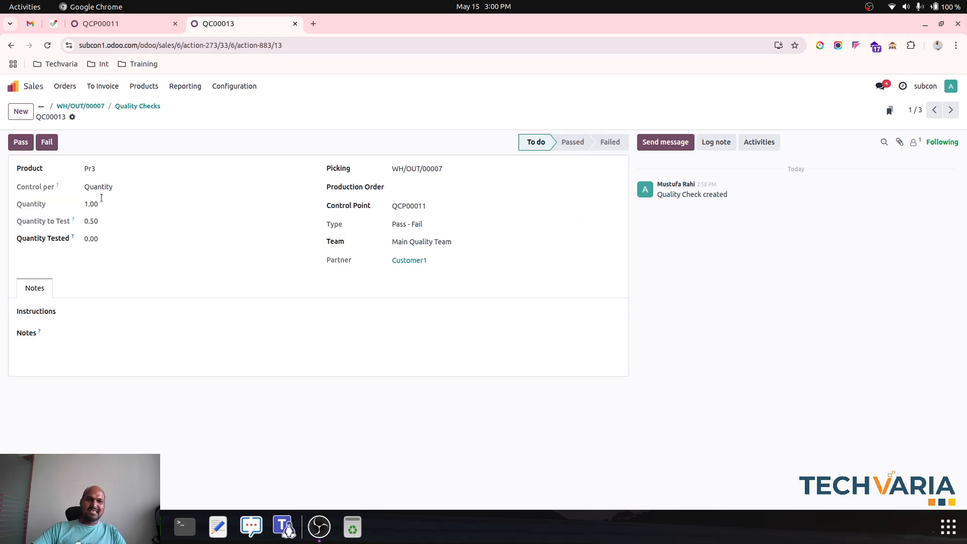
- Set the quantity tested to 0.5 on the Pr3 check, save it, mark it as passed and return to the delivery order
left_click(101, 242)
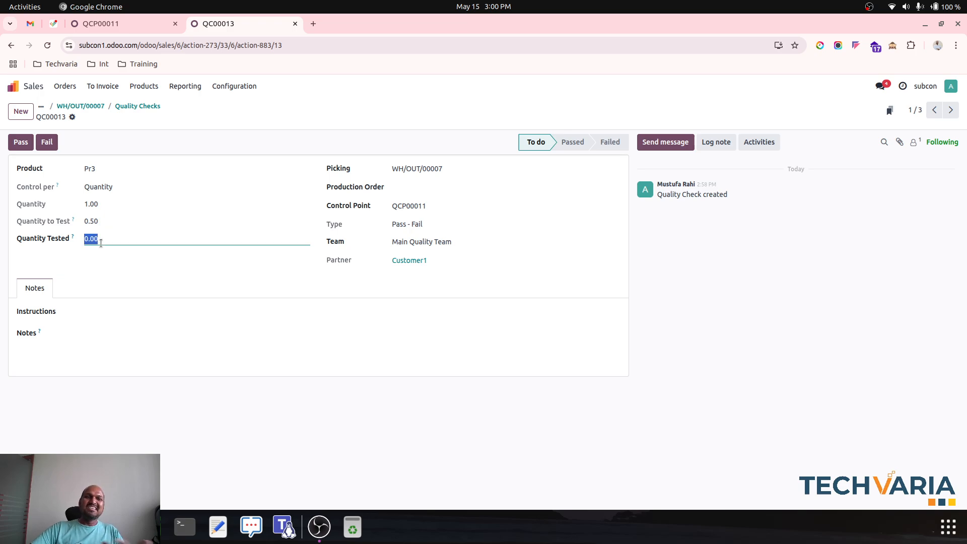
type("0.")
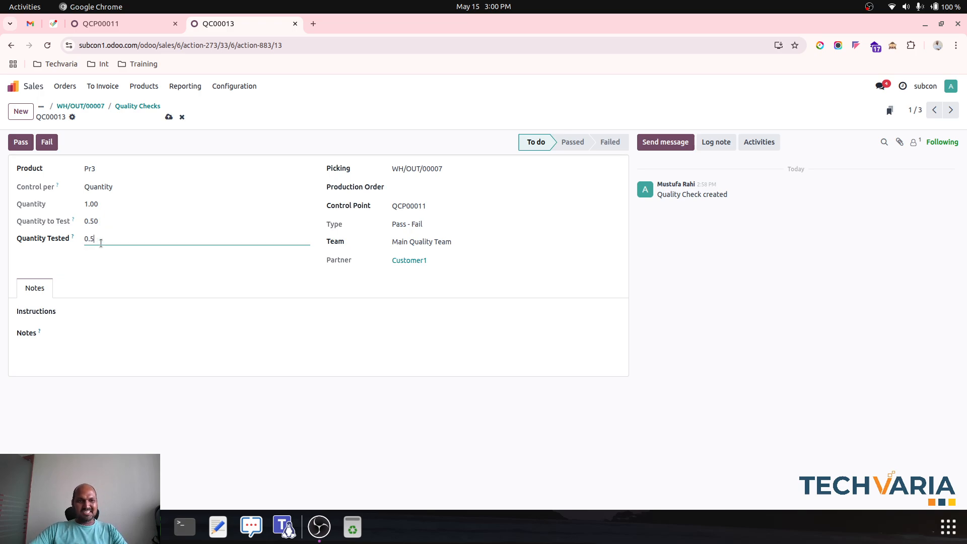
left_click(169, 117)
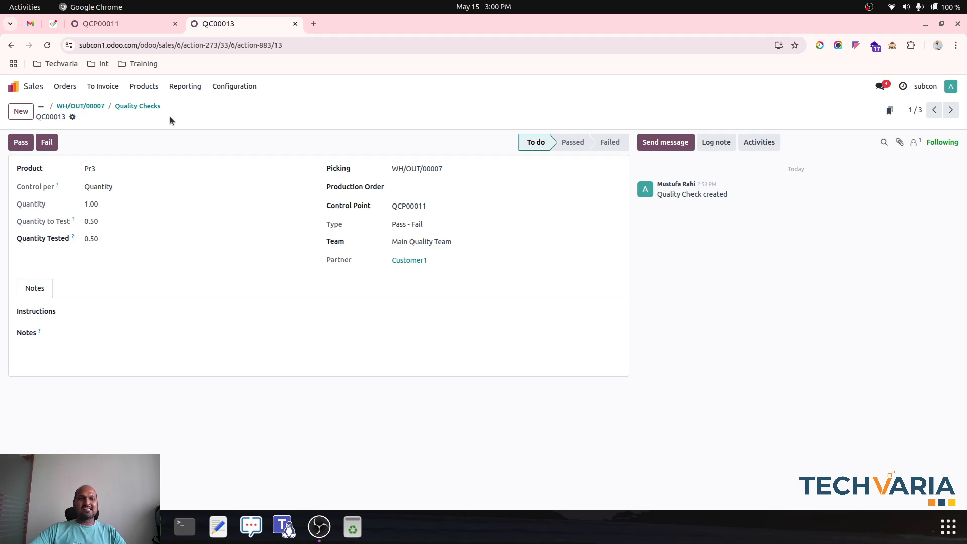
left_click(18, 142)
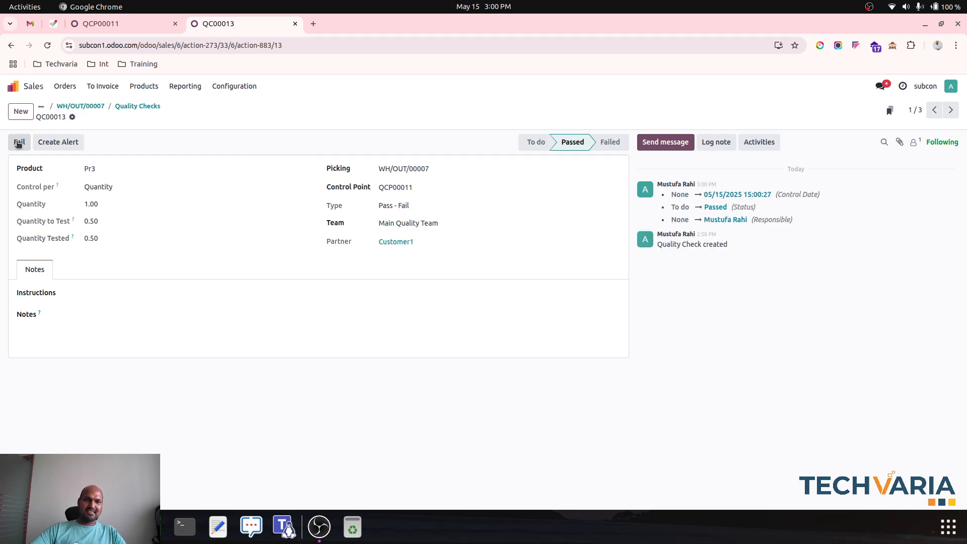
left_click(148, 106)
left_click(114, 107)
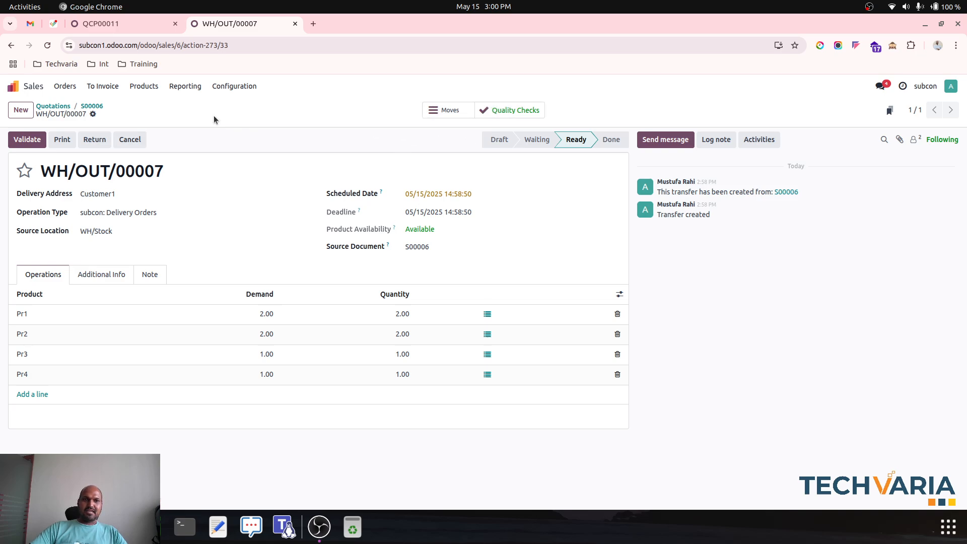
- Start an on-demand quality check from delivery order WH/OUT/00007 for product Pr4 with quality check point QCP00012
left_click(92, 114)
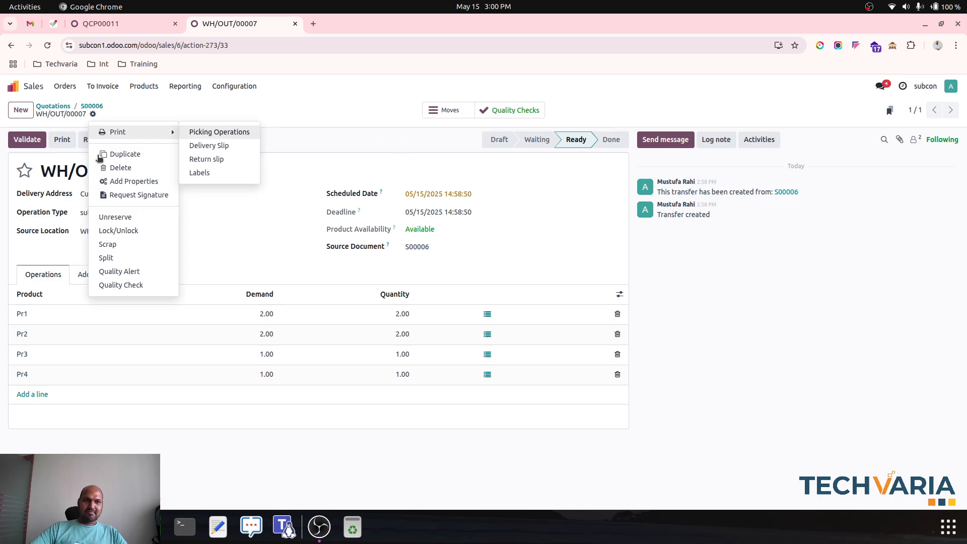
left_click(114, 285)
left_click(337, 277)
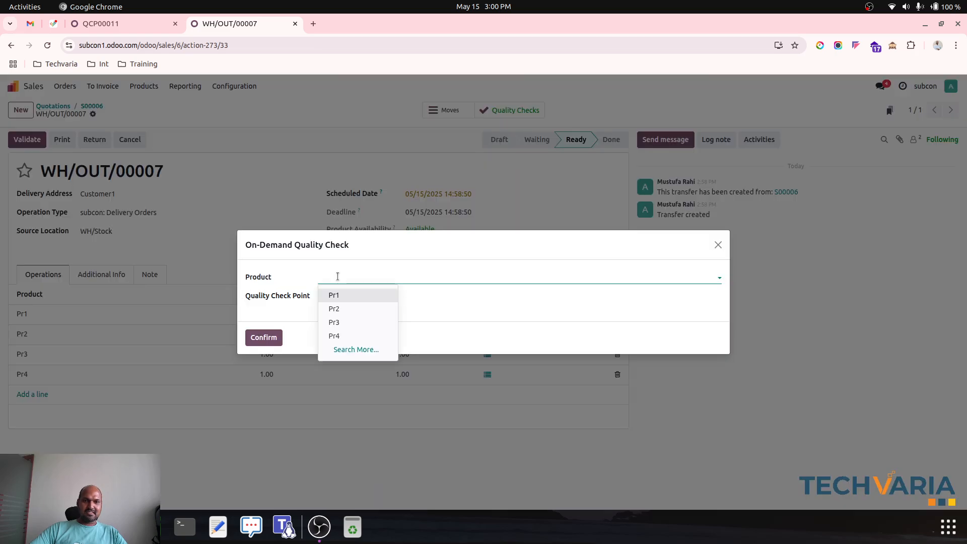
left_click(345, 334)
left_click(361, 297)
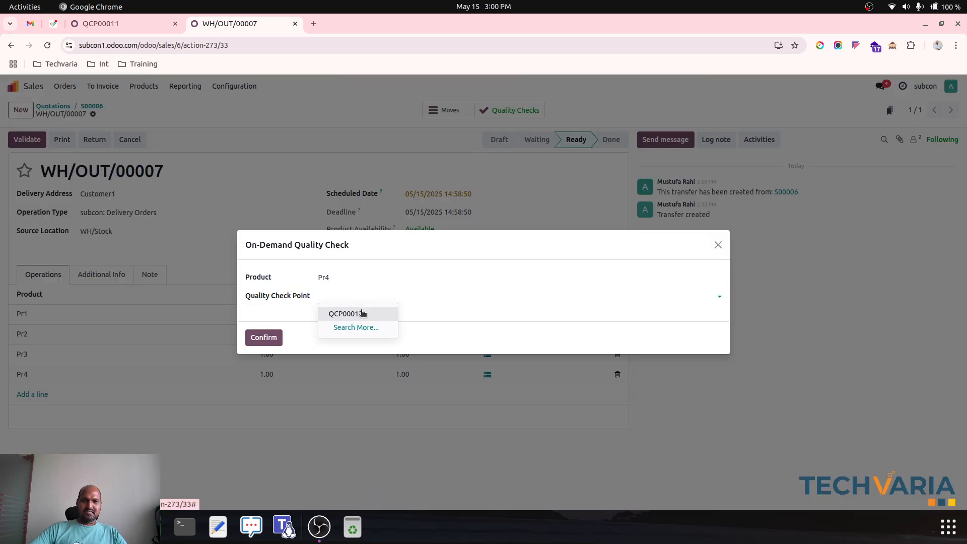
left_click(363, 312)
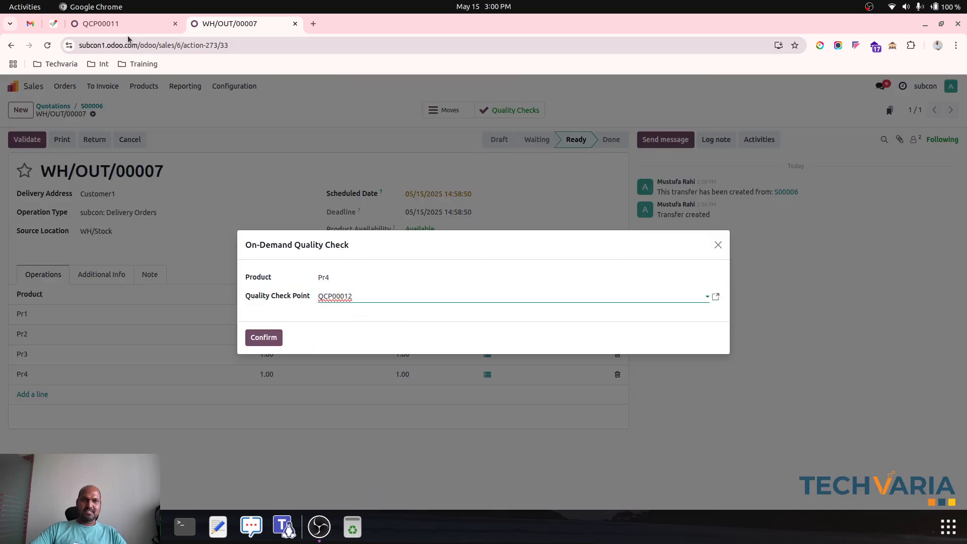
- Review the control frequency of control point QCP00012 and confirm the on-demand quality check for Pr4
left_click(116, 23)
left_click(949, 110)
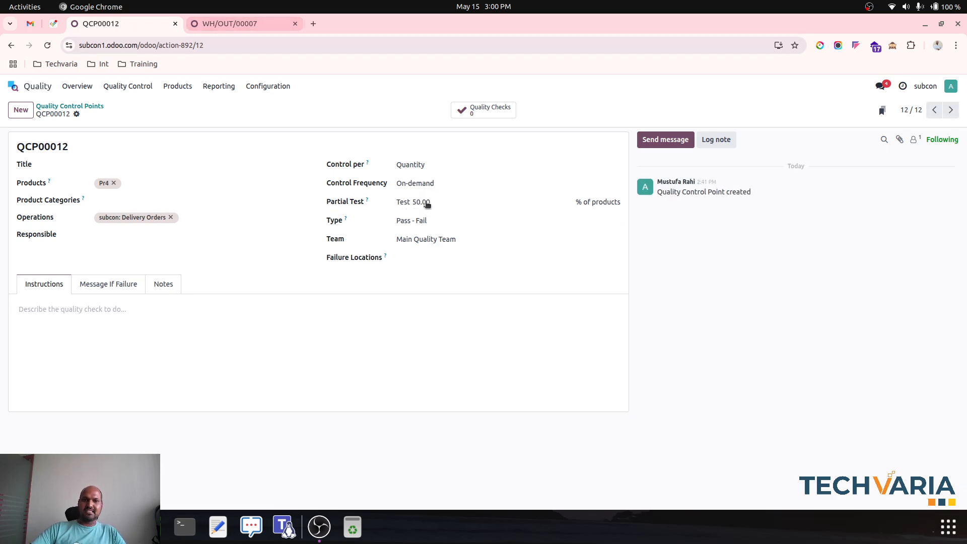
left_click(442, 185)
left_click(443, 187)
left_click(255, 20)
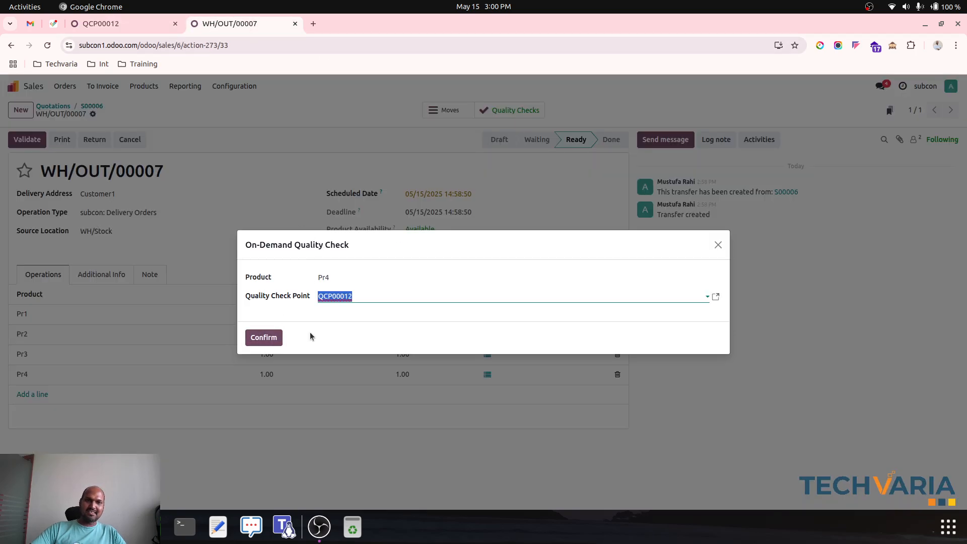
left_click(271, 338)
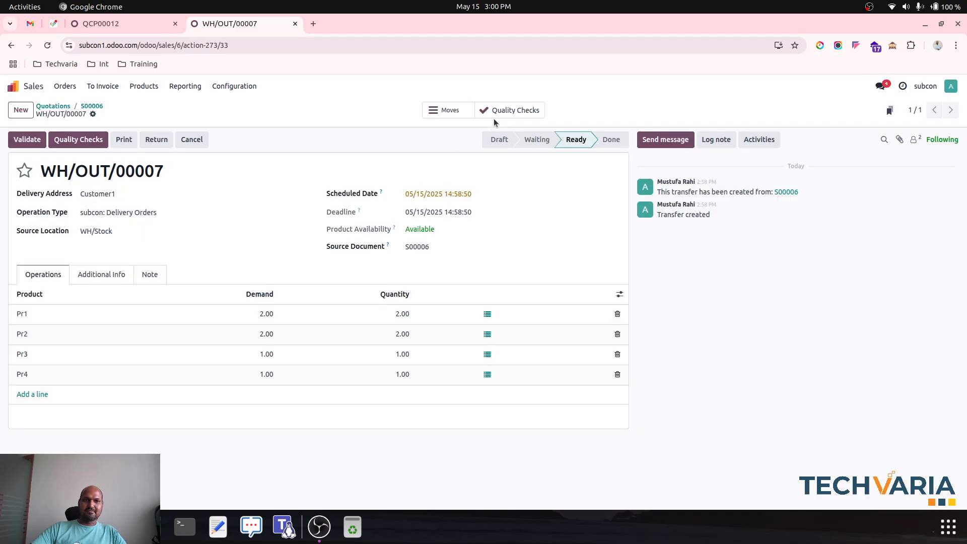
- Compare the Pr4 quality check's quantities with the partial test setting of QCP00012, and mark the check as passed
left_click(502, 111)
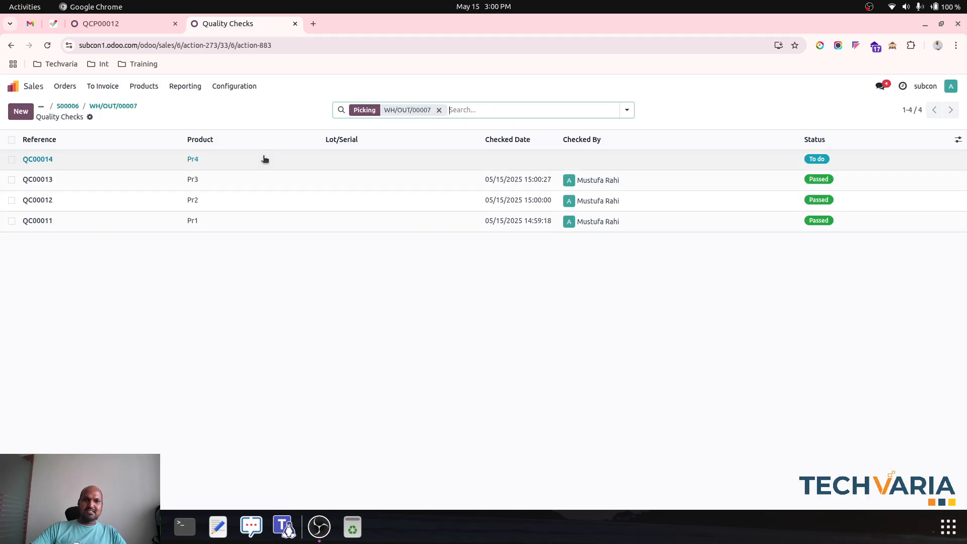
left_click(236, 159)
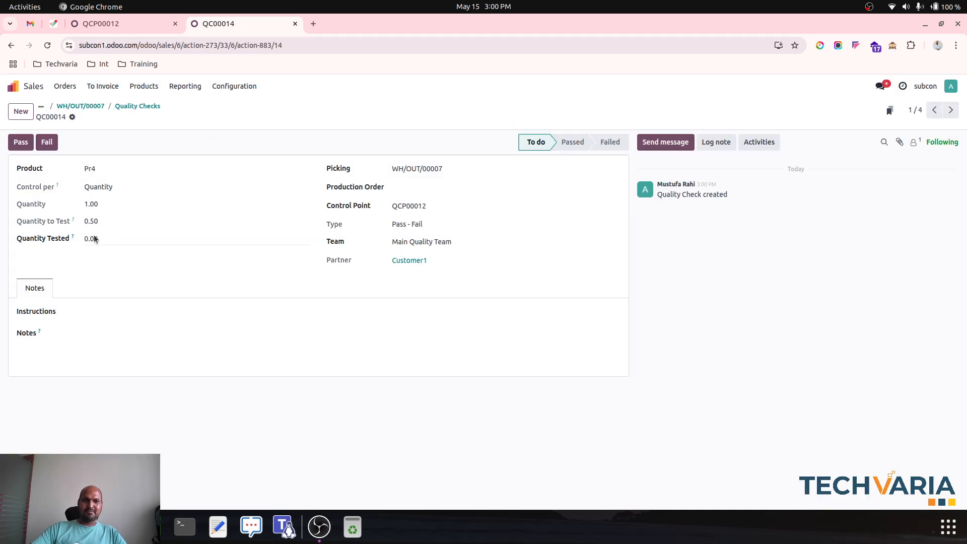
left_click(162, 21)
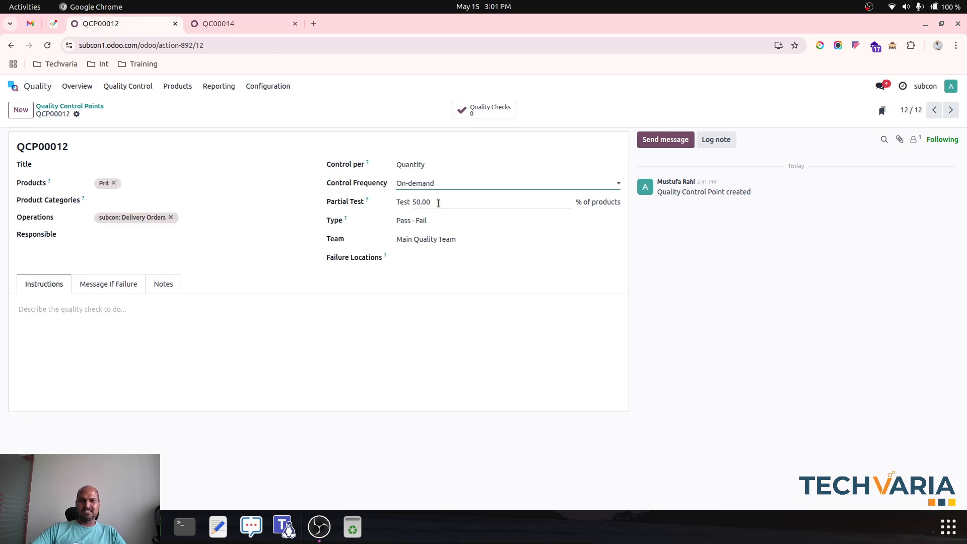
left_click(239, 24)
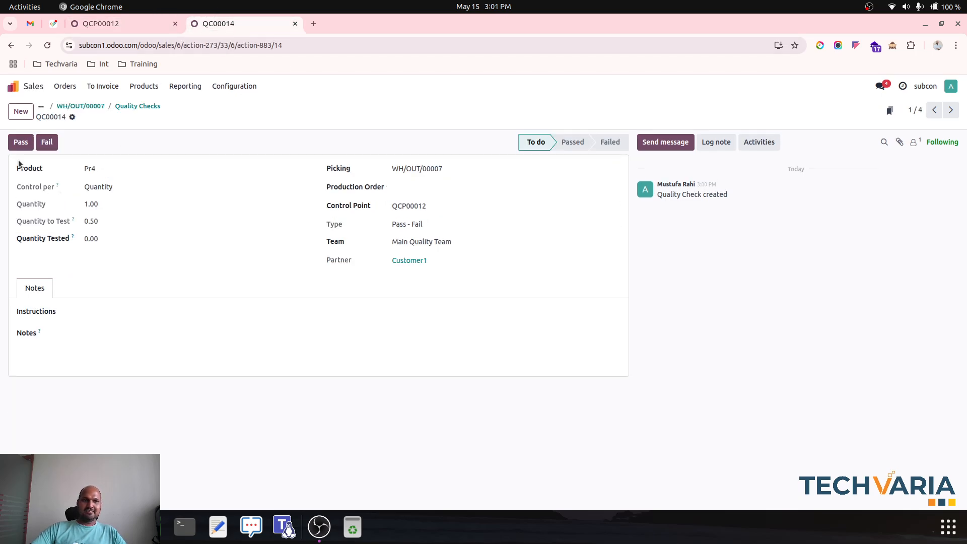
left_click(21, 144)
left_click(137, 107)
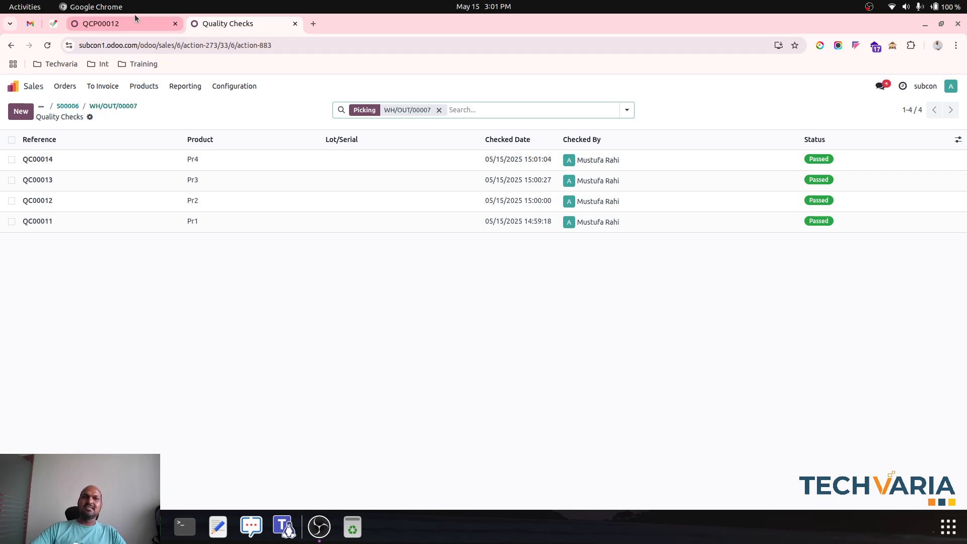
- Examine the control per options, control frequency options and type setting on control point QCP00012
left_click(146, 24)
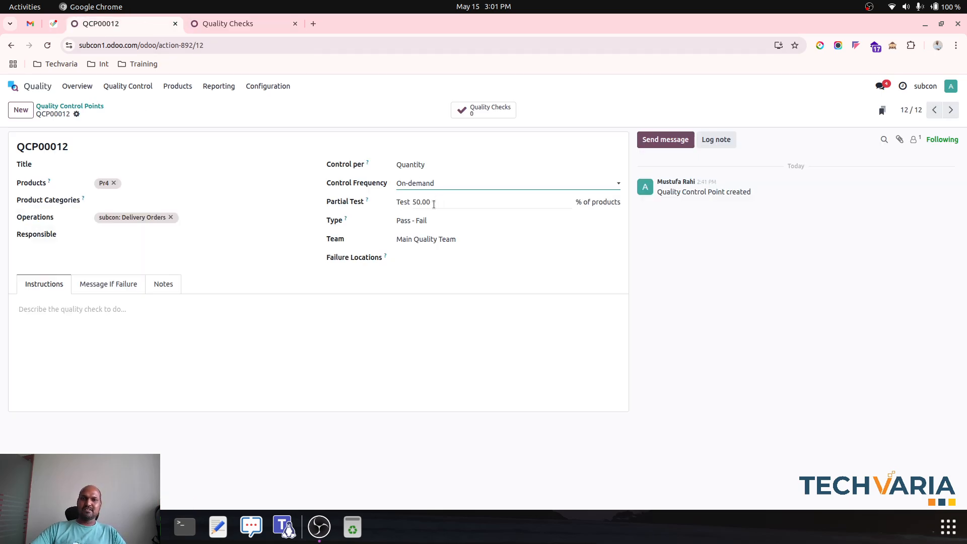
left_click(435, 167)
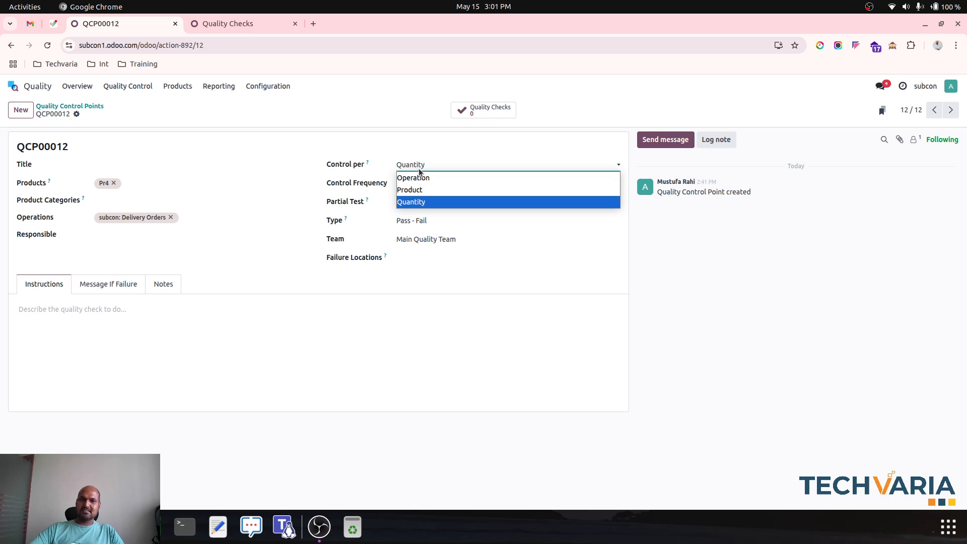
left_click(420, 171)
left_click(409, 185)
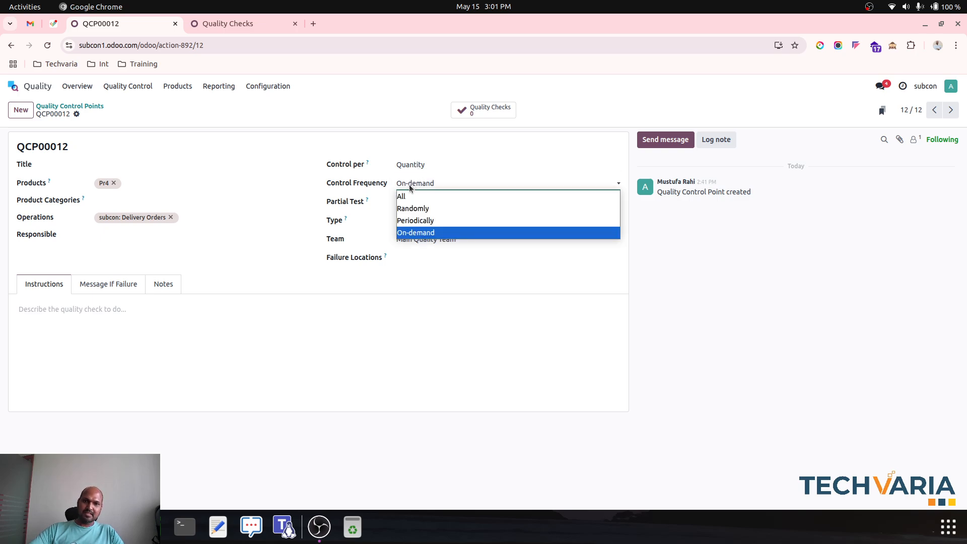
left_click(410, 185)
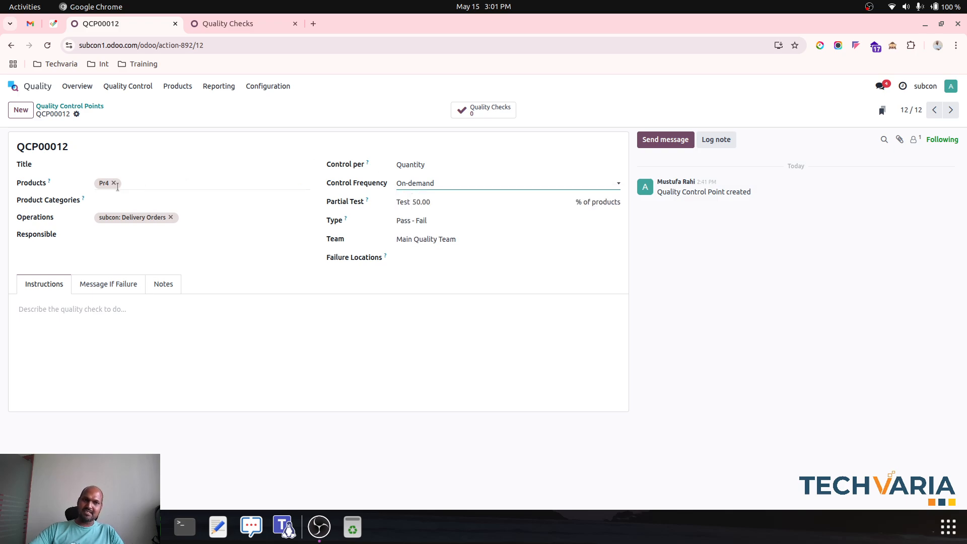
left_click(300, 120)
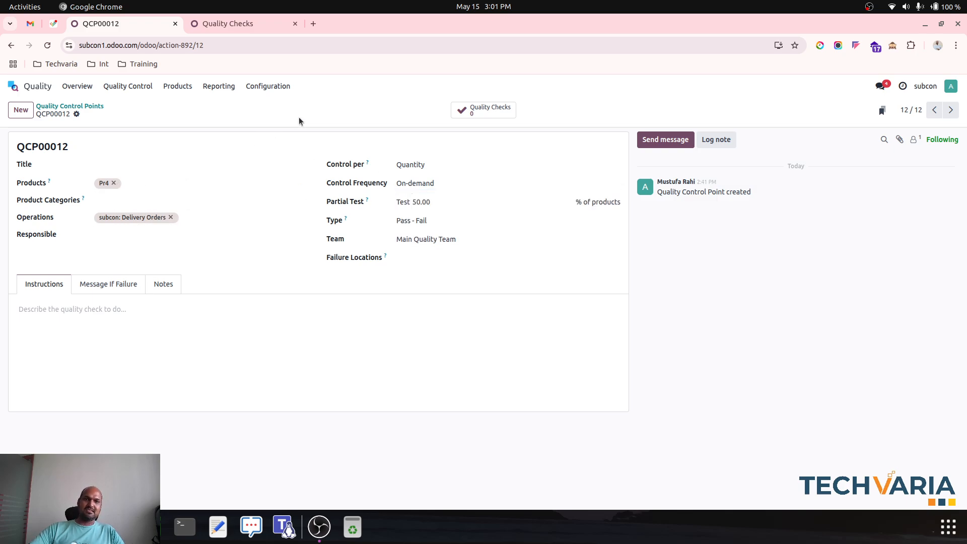
left_click(441, 223)
left_click(442, 222)
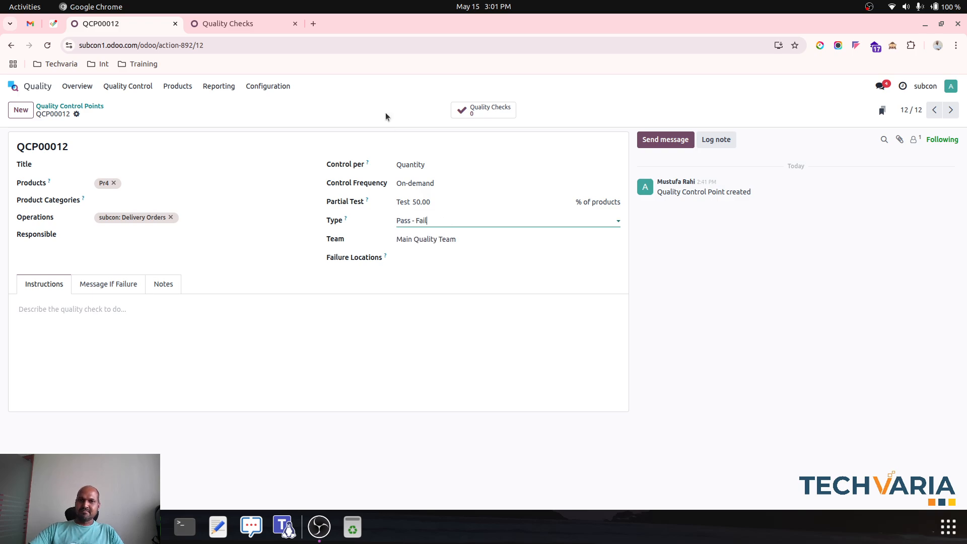
left_click(383, 109)
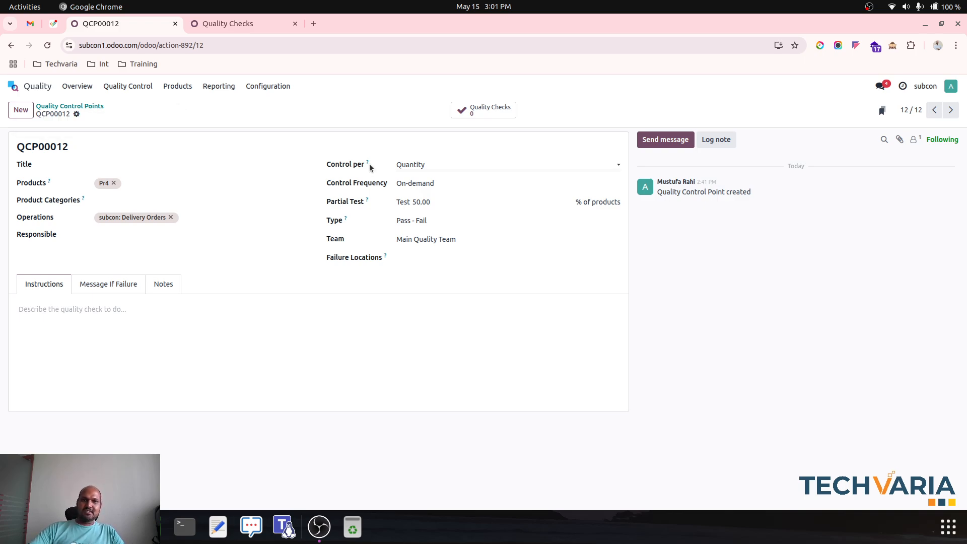
left_click(427, 166)
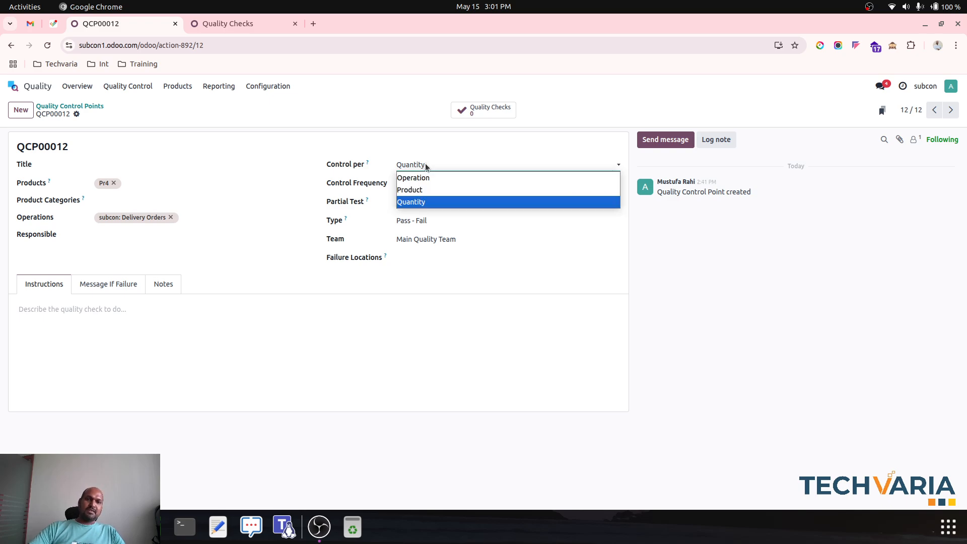
left_click(425, 164)
left_click(408, 184)
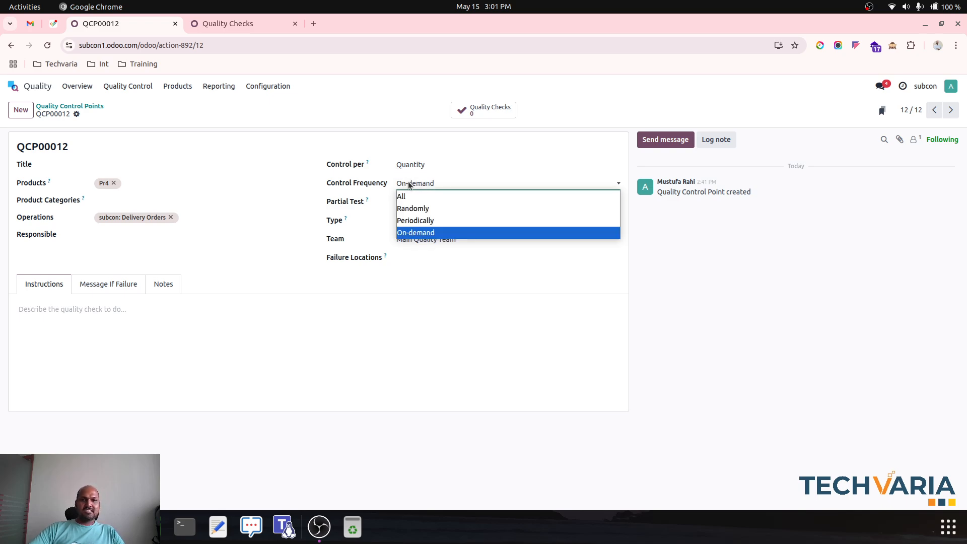
left_click(408, 184)
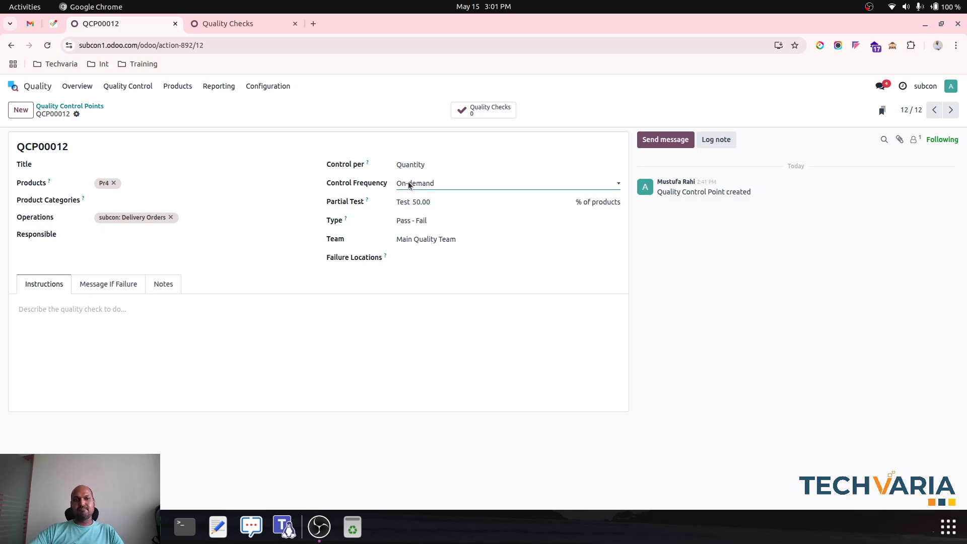